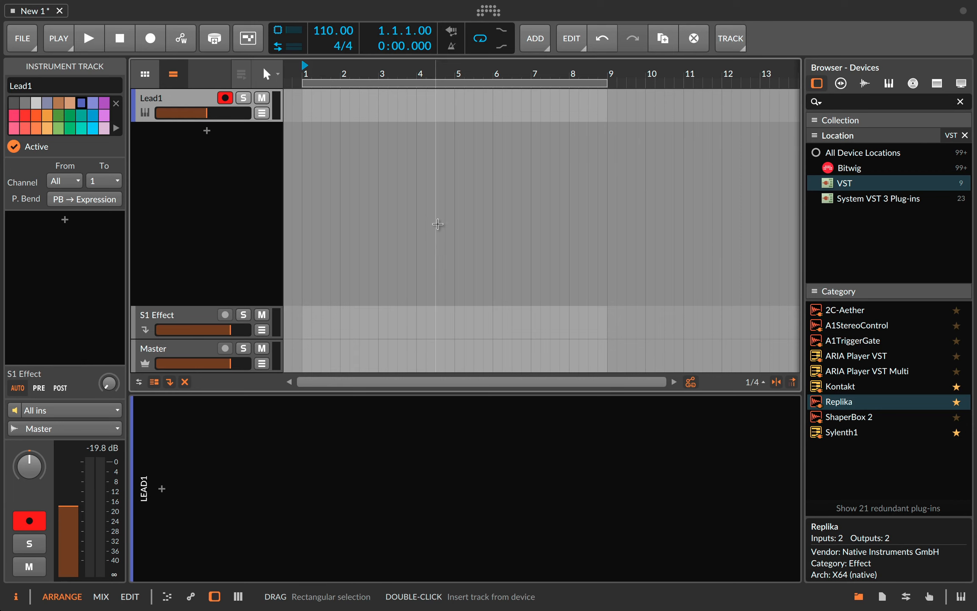
Step: Review the audio export options for formats, tracks and time range, closing them without exporting
click(23, 42)
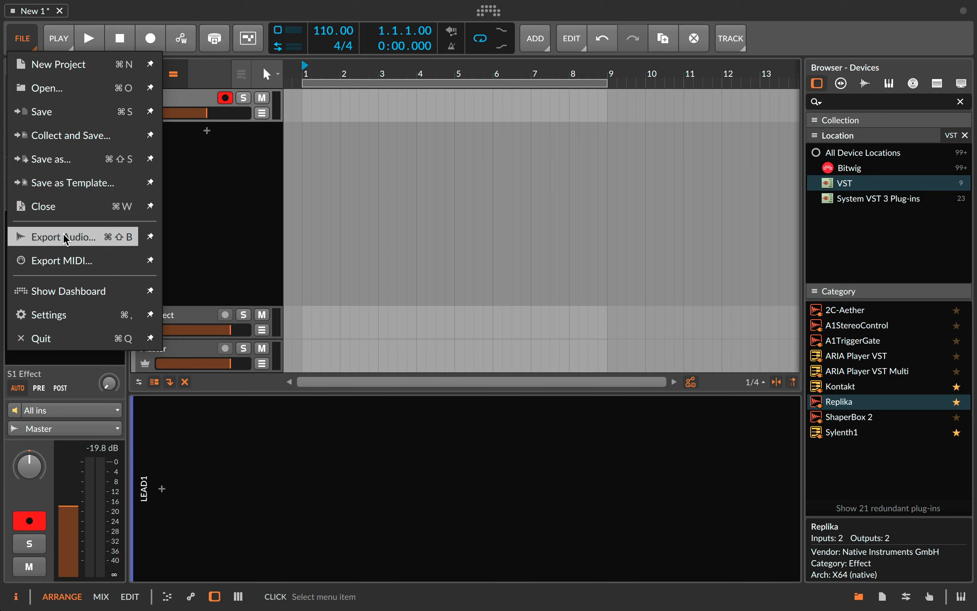
click(98, 239)
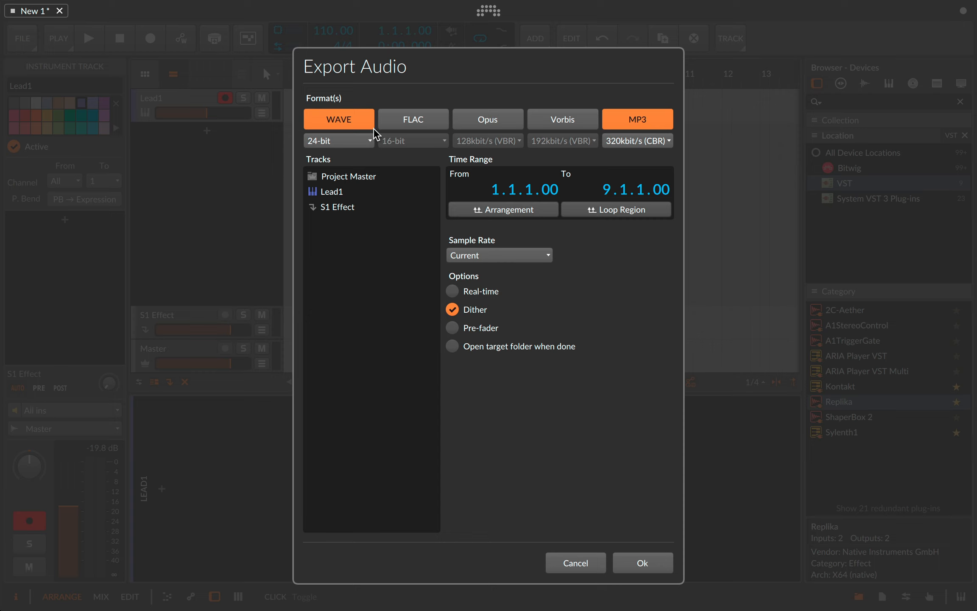
click(585, 567)
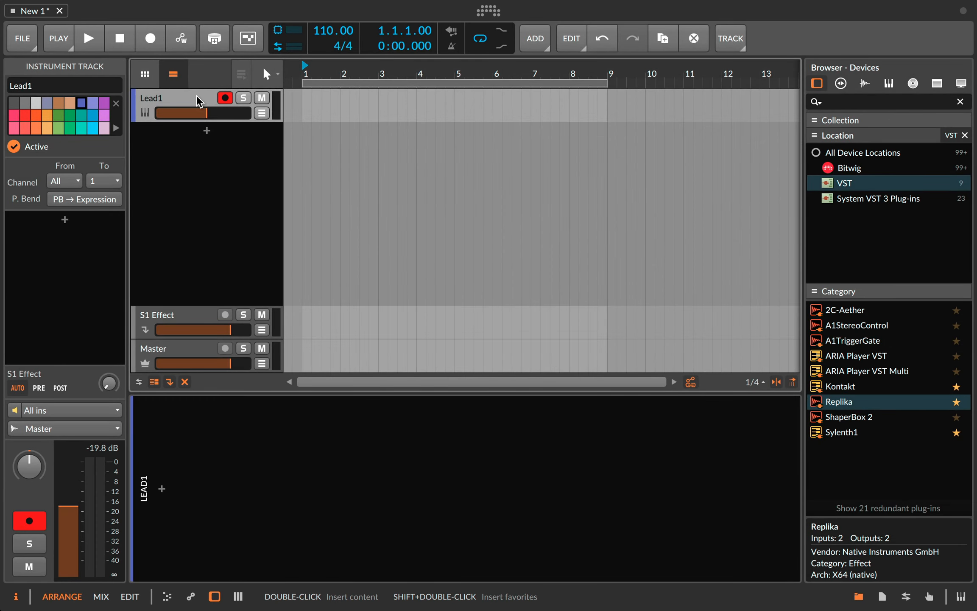
click(23, 40)
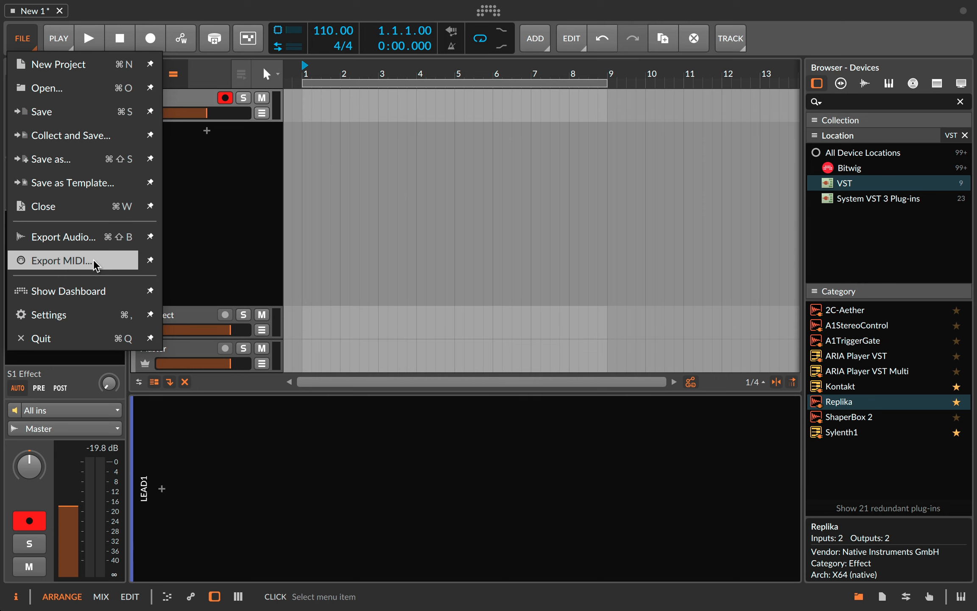
click(361, 481)
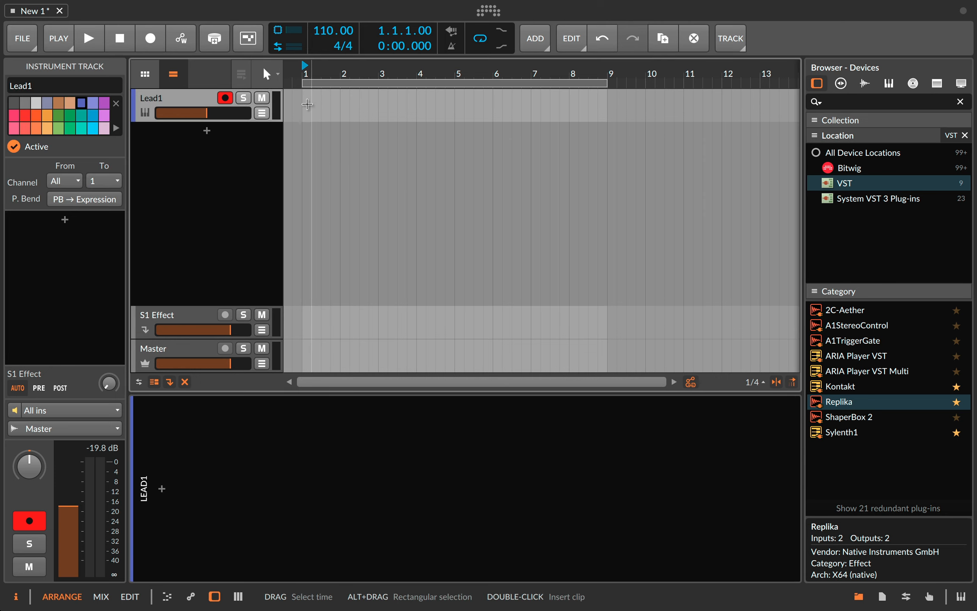
Step: Draw an empty clip with the Pen tool on the Lead1 track, from bar 1 to bar 9
right_click(311, 107)
click(422, 111)
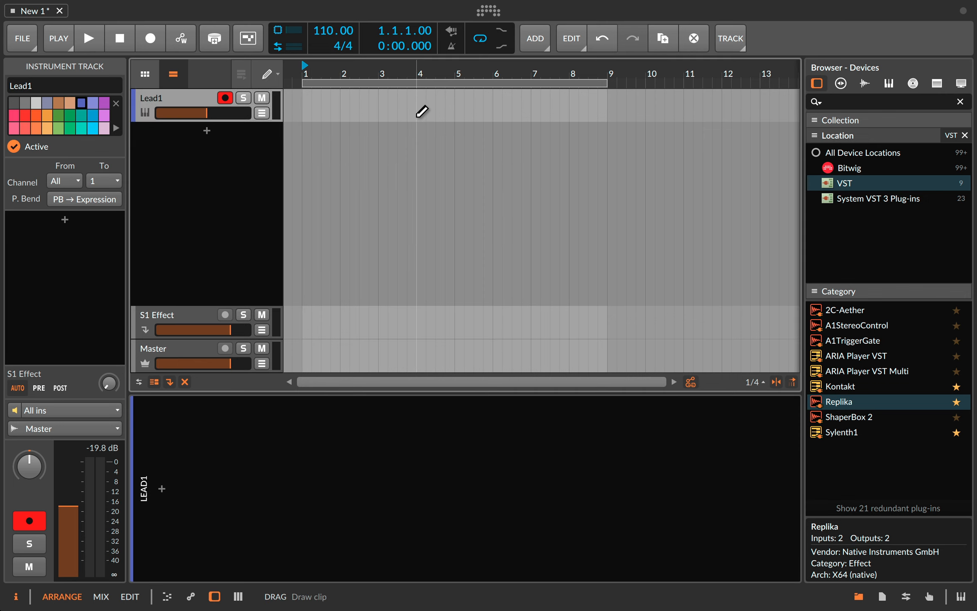
drag(304, 105, 607, 105)
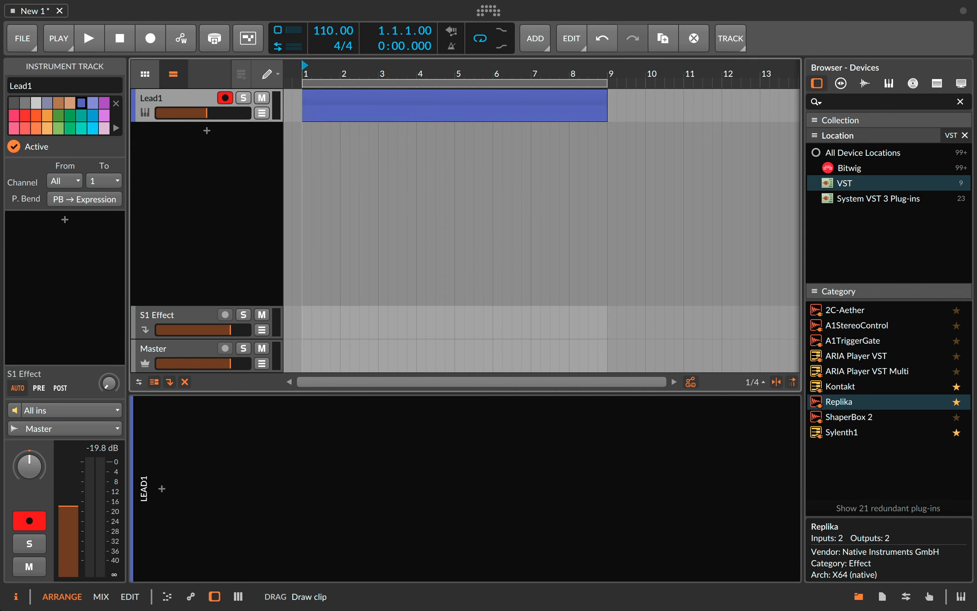
click(352, 97)
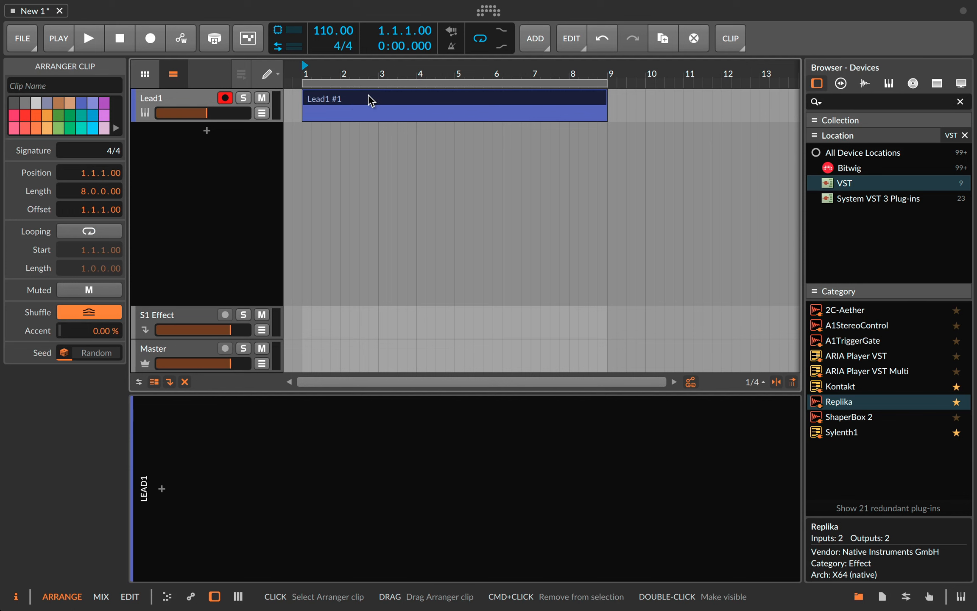
Step: Open the Lead1 clip for editing and add one-beat notes B2, D3, C3 and D3 across its first bar
double_click(371, 100)
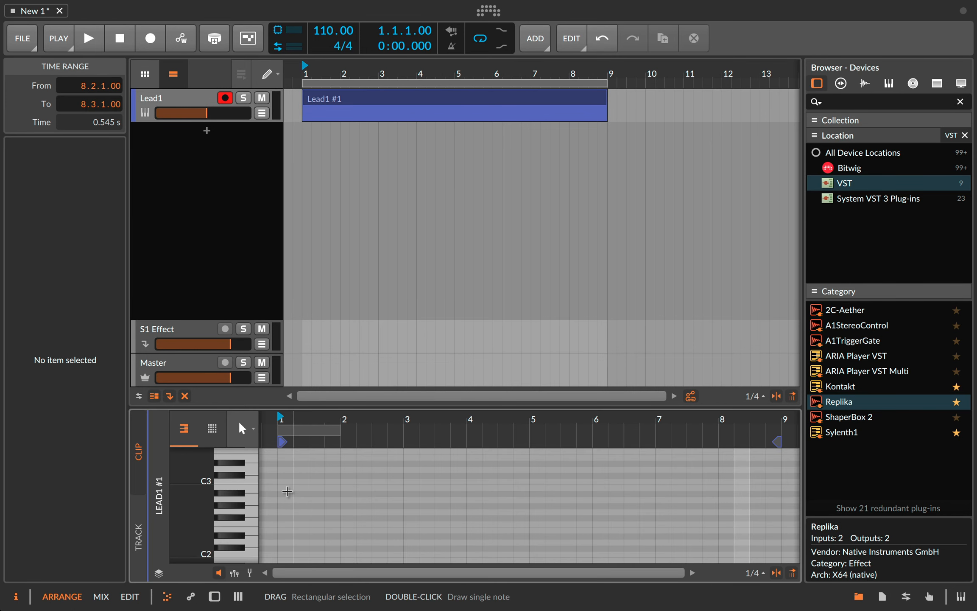
double_click(289, 488)
click(309, 475)
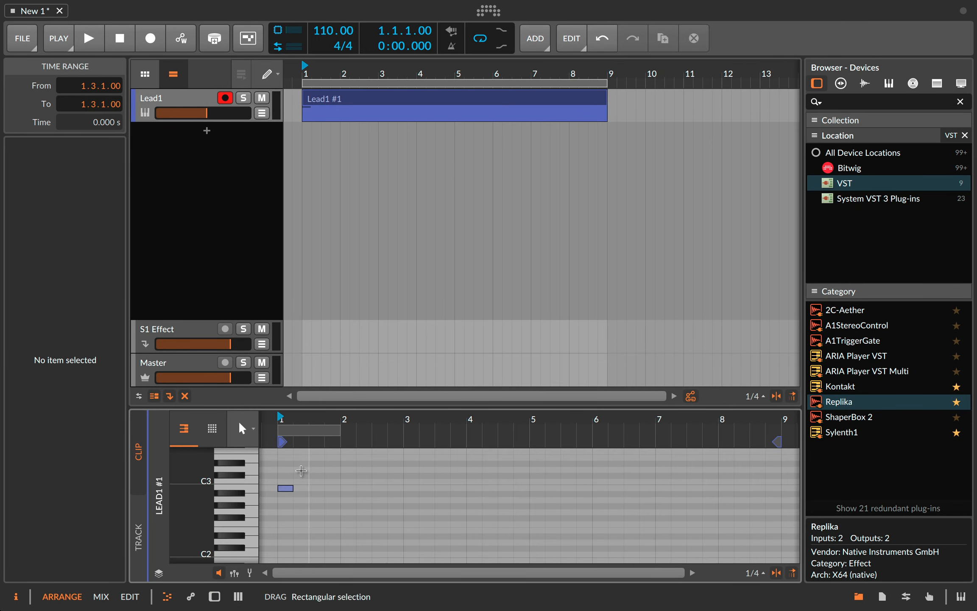
double_click(301, 470)
double_click(316, 482)
double_click(336, 469)
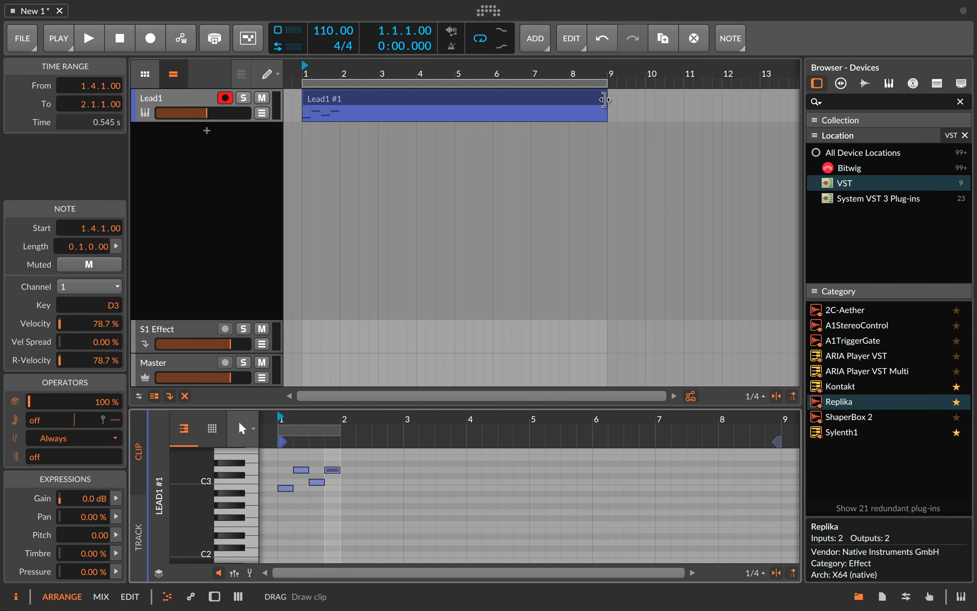
Step: Shorten the Lead1 clip to end at bar 2 and open the MIDI file export, cancelling it without saving
drag(604, 100, 339, 101)
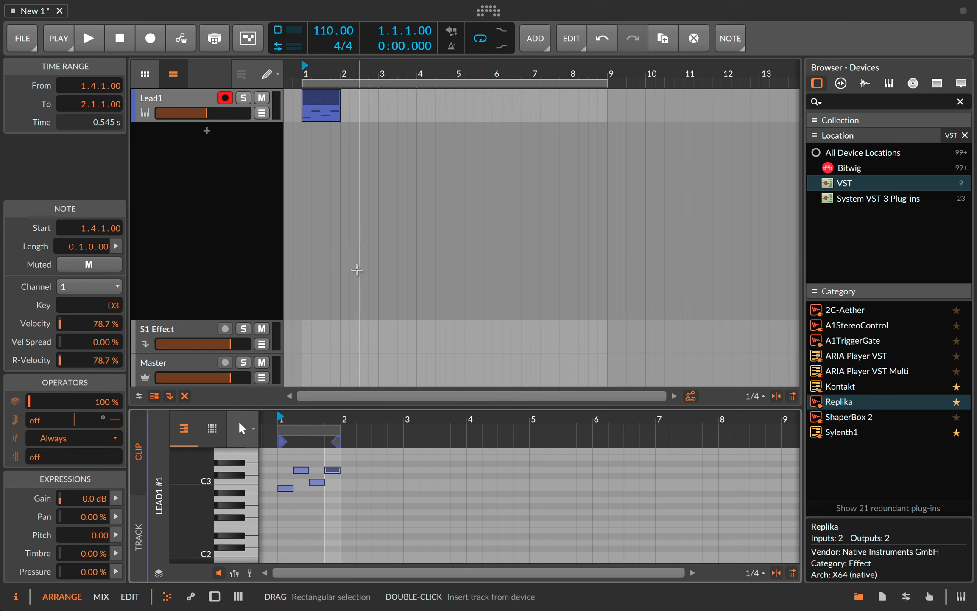
click(22, 42)
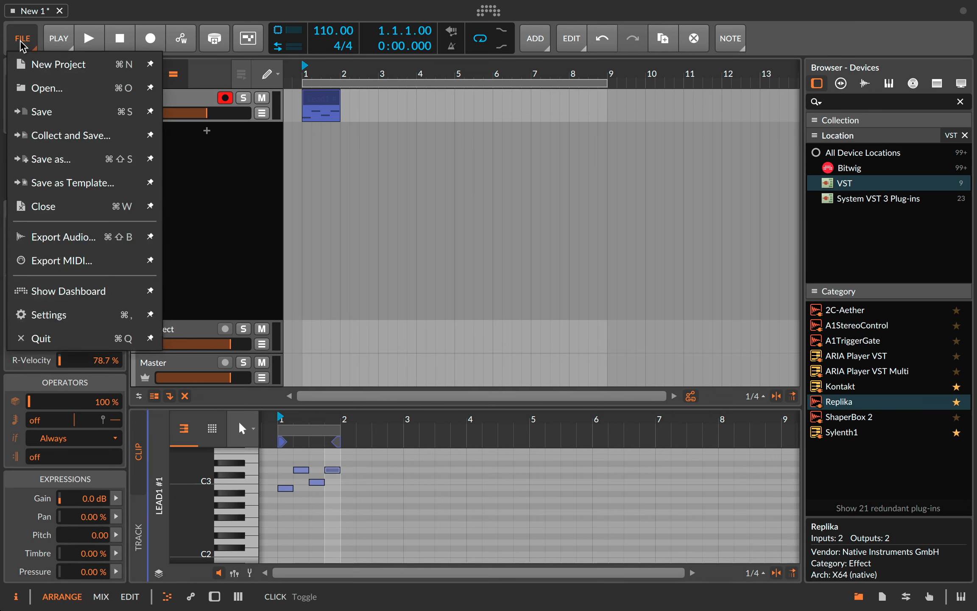
click(64, 262)
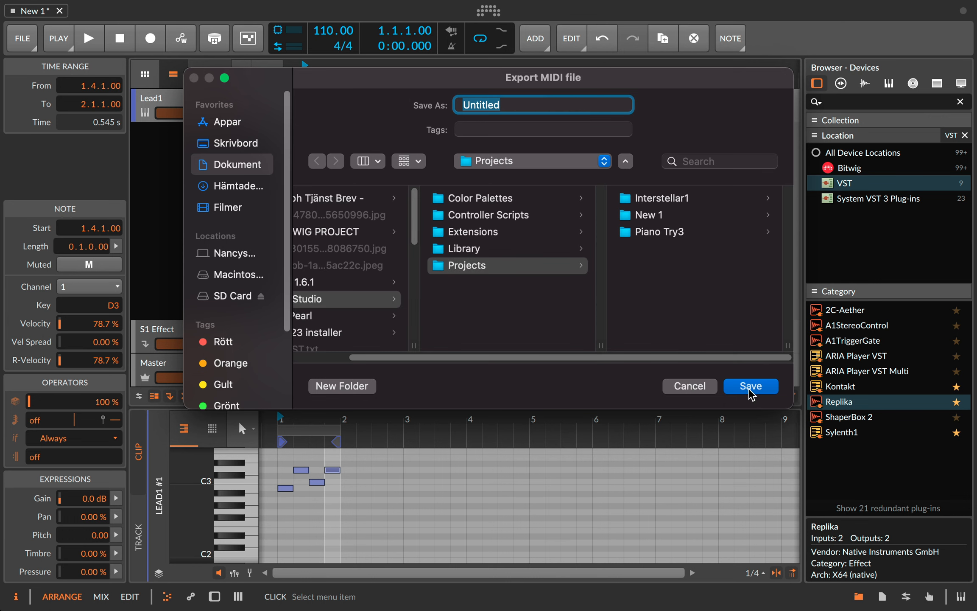
click(683, 392)
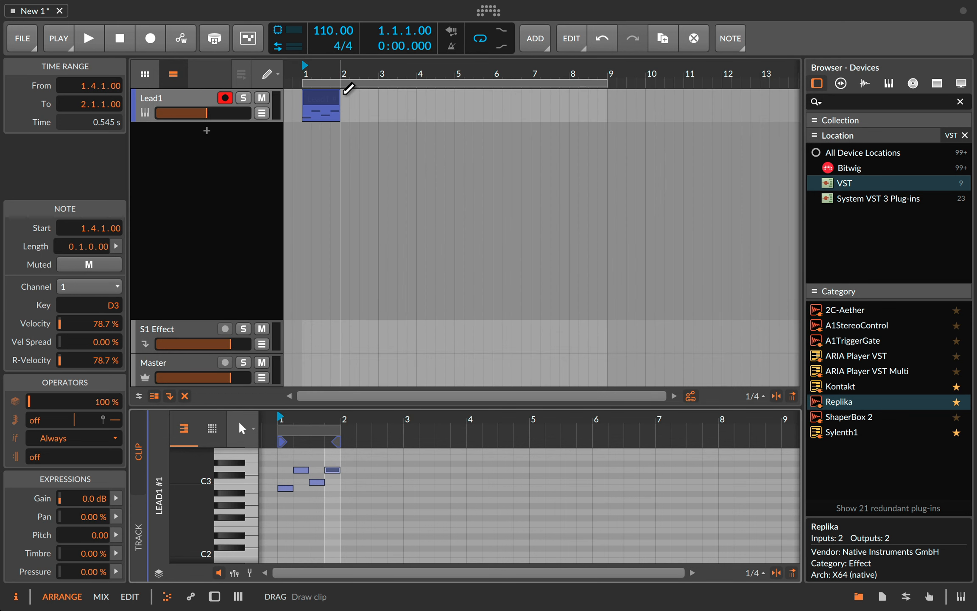
Step: Extend the Lead1 clip back to bar 9 and delete it from the track
drag(340, 113, 607, 113)
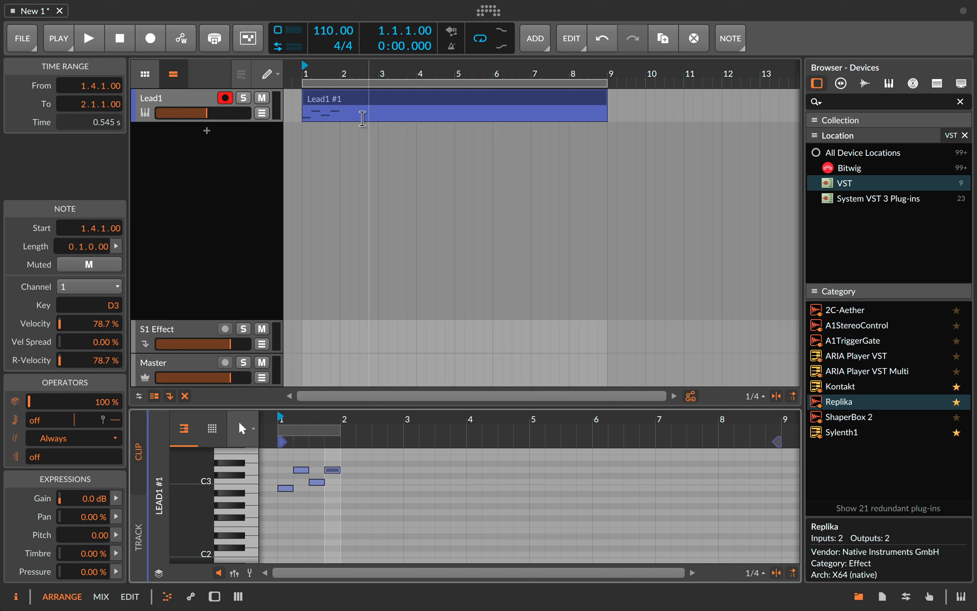
click(393, 104)
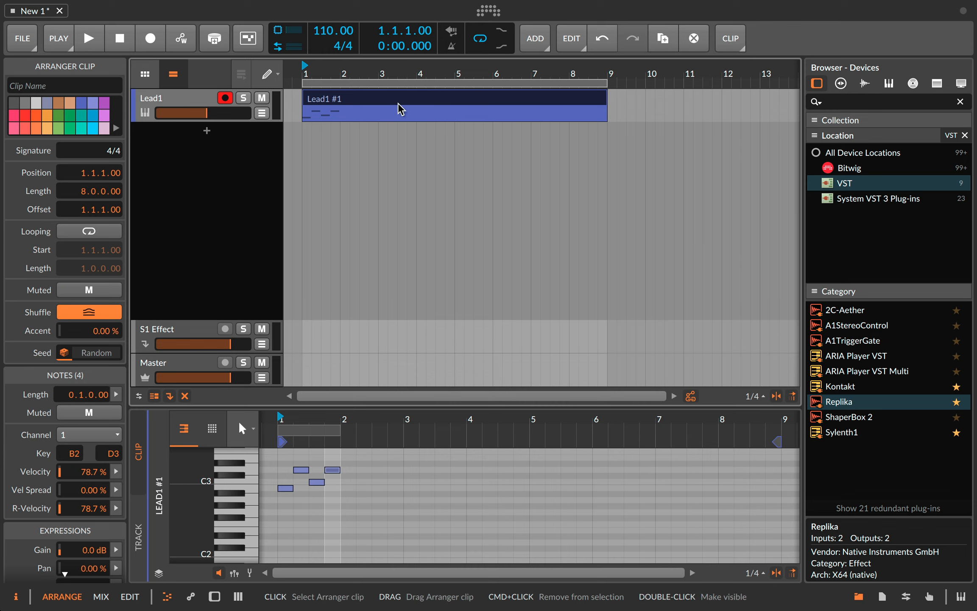
key(Delete)
Step: Open the Audio settings page from the dashboard
click(22, 38)
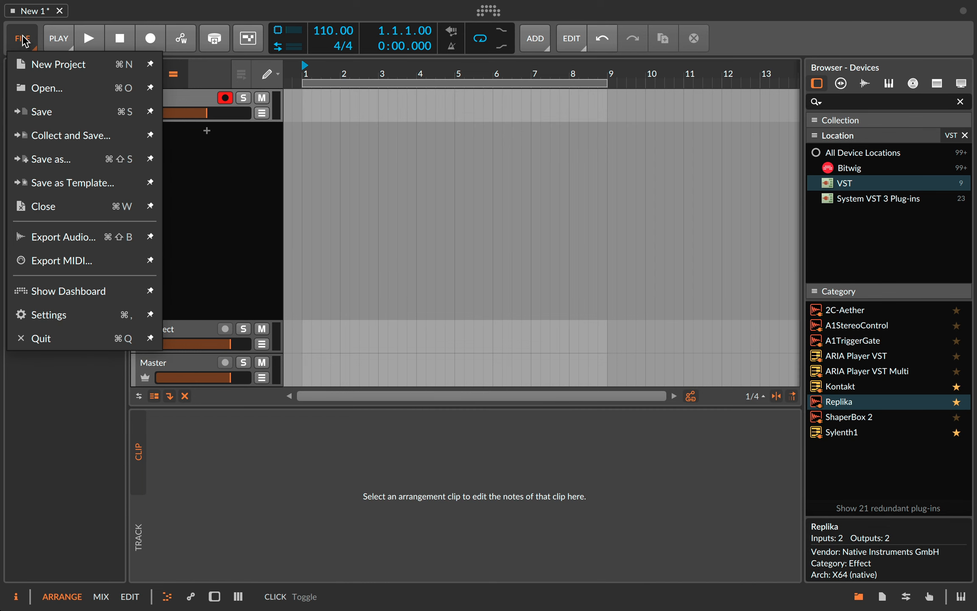
click(86, 291)
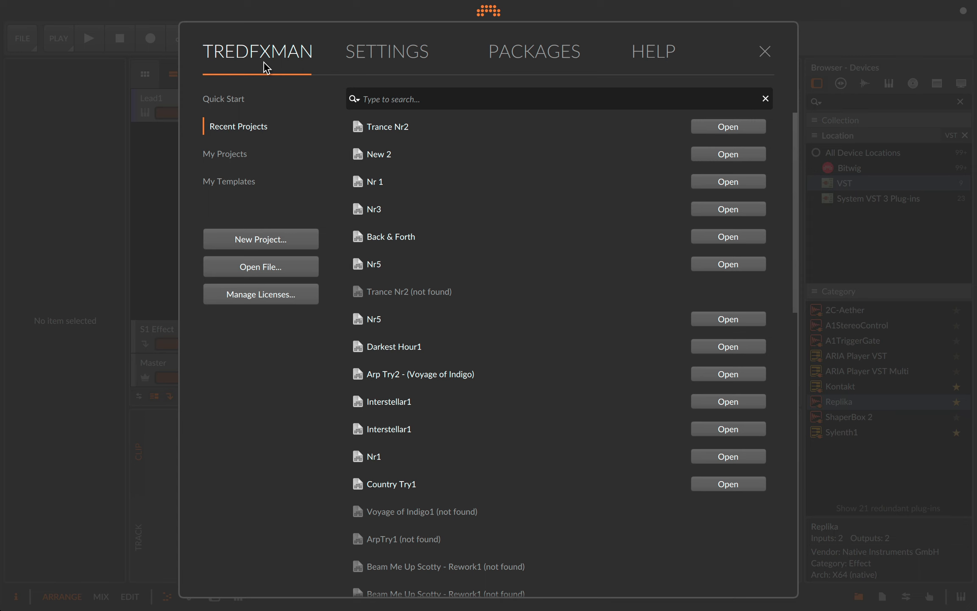
click(390, 59)
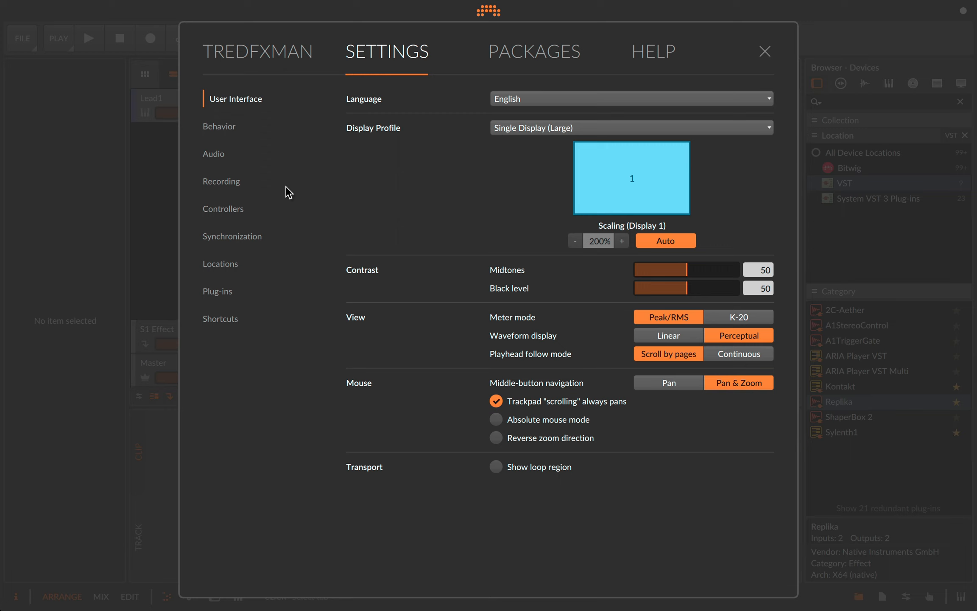
click(221, 158)
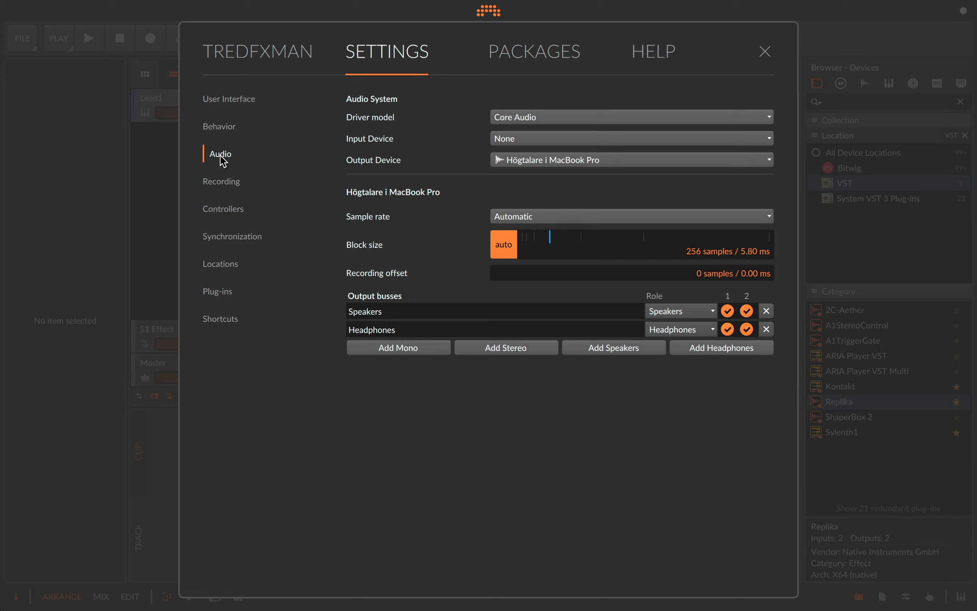
Step: Examine the available driver models and output devices in the audio settings without changing the selection
click(520, 119)
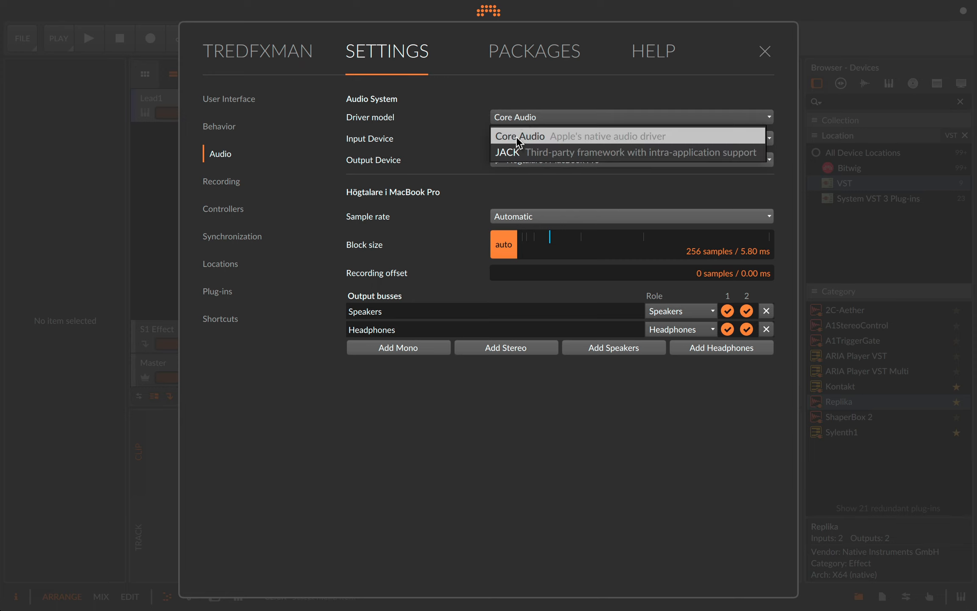
click(521, 117)
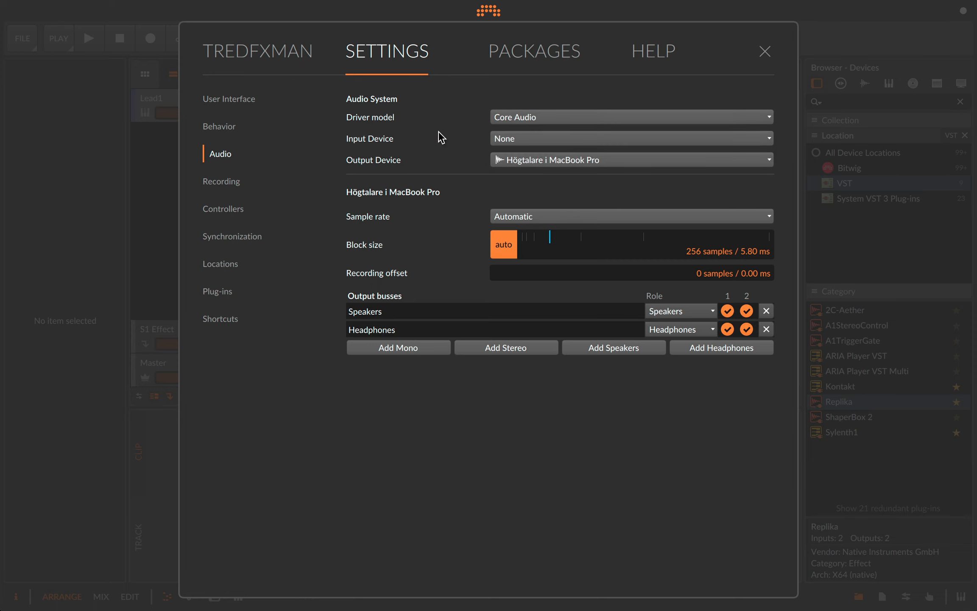
click(526, 162)
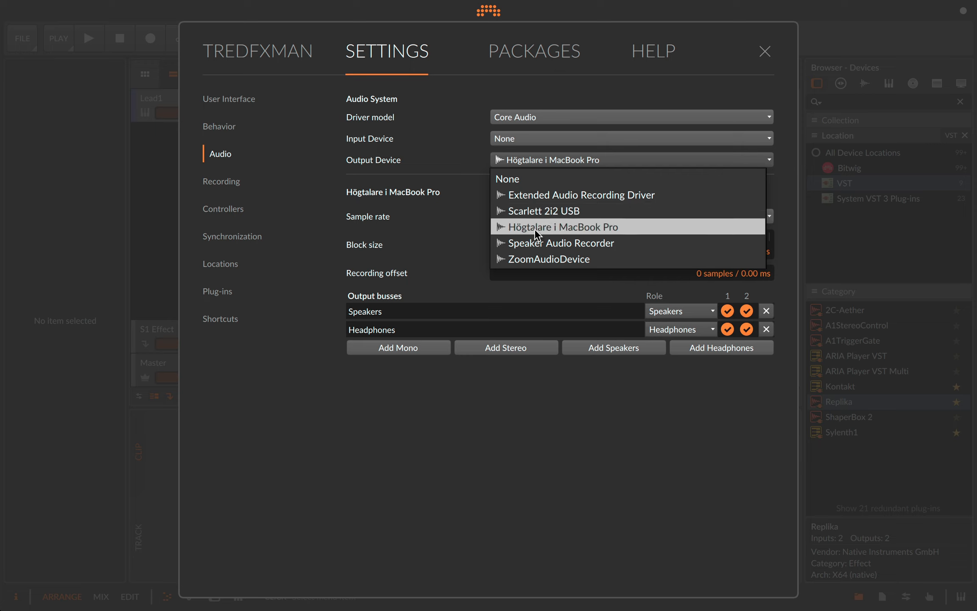
click(473, 163)
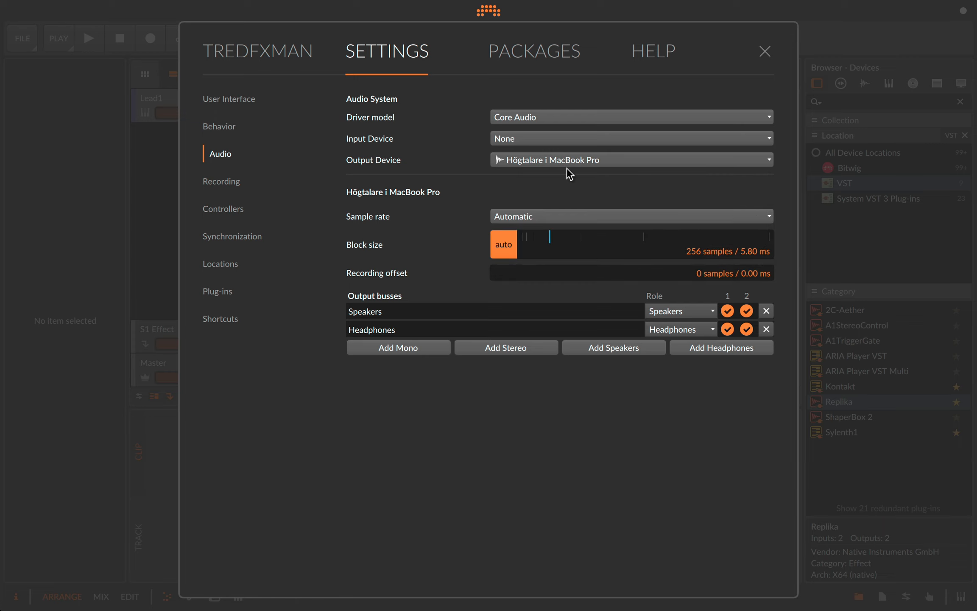
click(543, 117)
click(543, 117)
click(526, 119)
click(526, 120)
click(515, 161)
click(514, 166)
Step: Look through the plug-in hosting settings and the file and plug-in locations, and close the dashboard
click(220, 293)
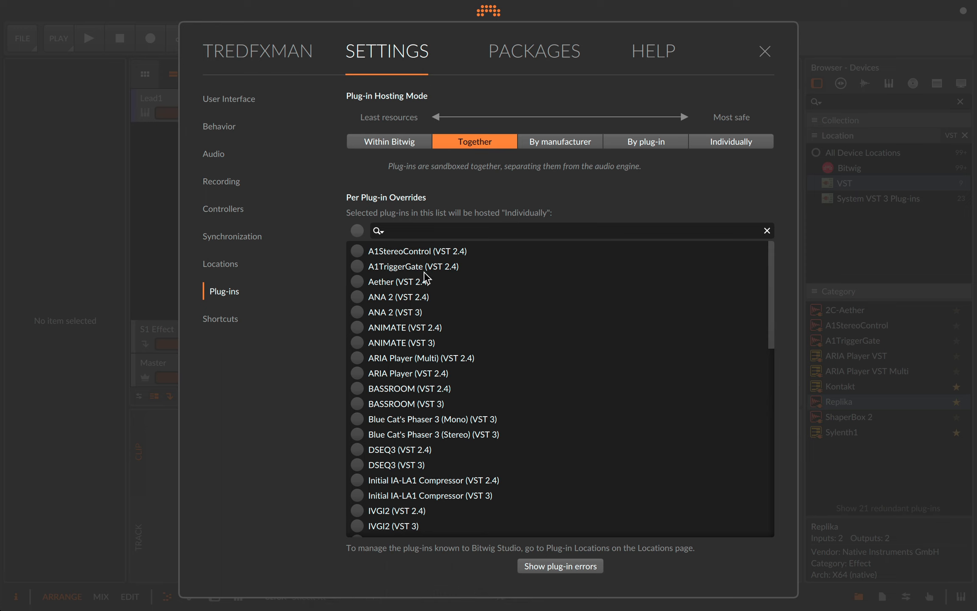
drag(772, 265, 602, 211)
click(225, 264)
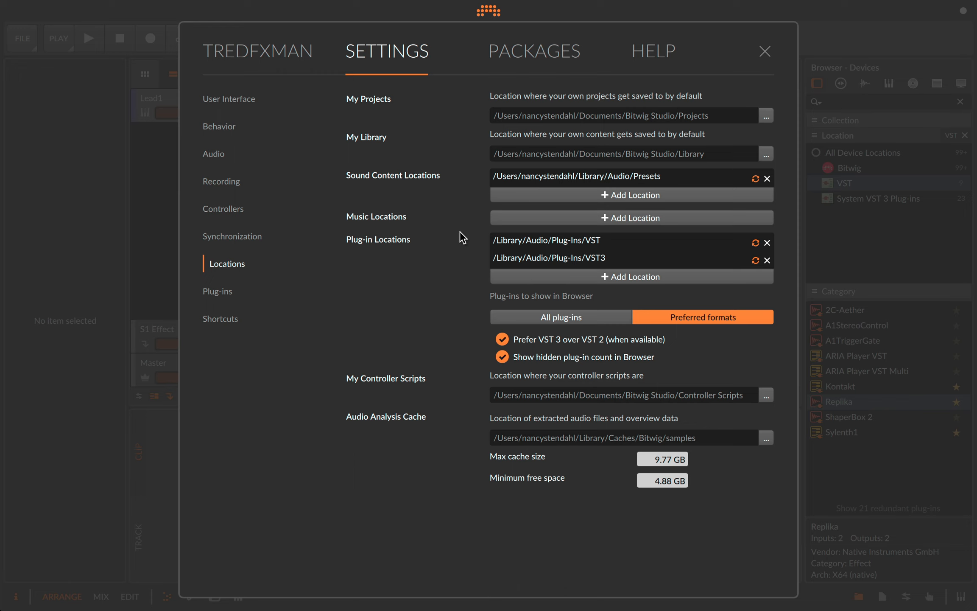
mouse_move(286, 16)
click(301, 66)
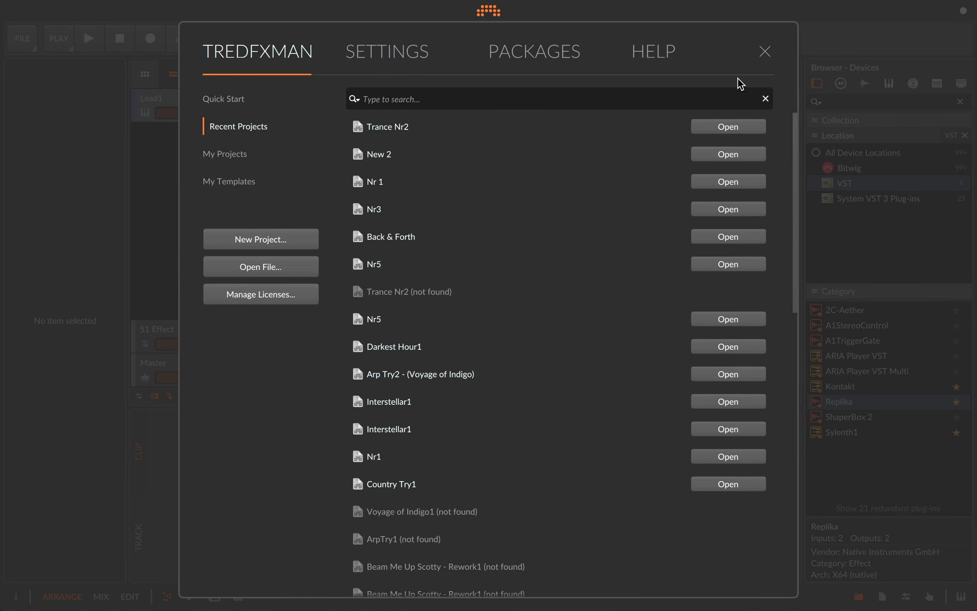
click(766, 52)
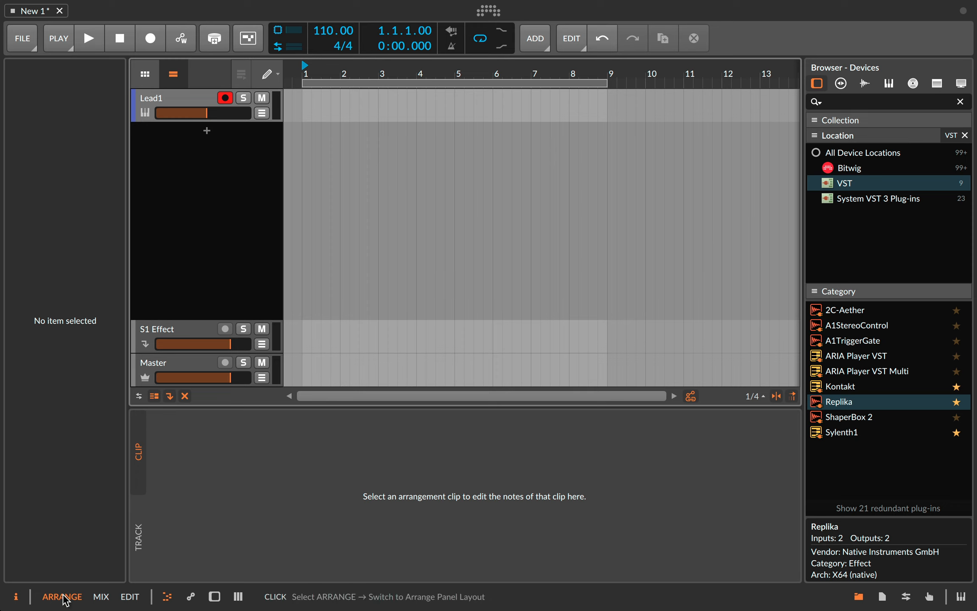
Step: Draw a new empty clip with the Pen tool on the Lead1 track, from bar 1 to bar 9
right_click(312, 94)
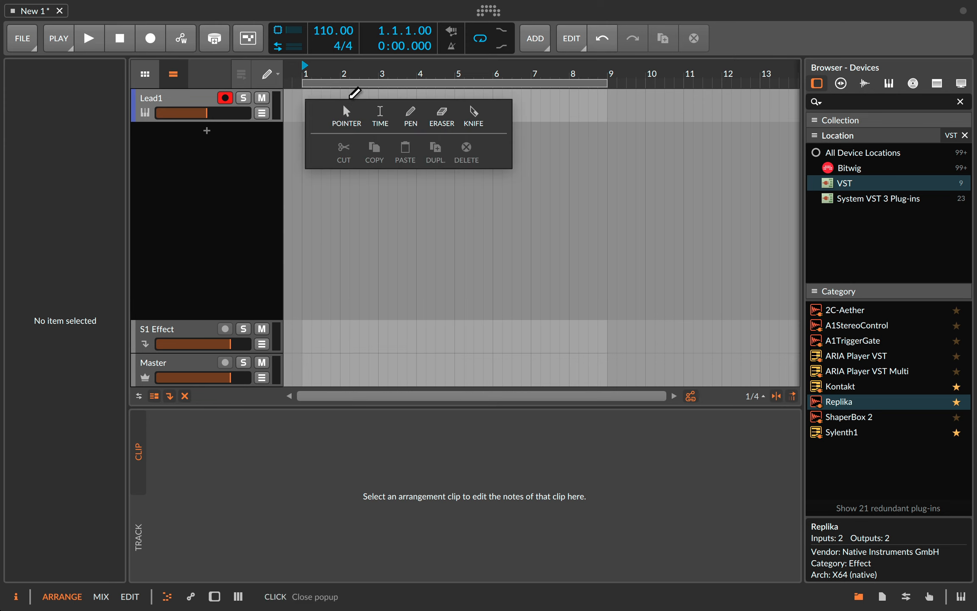
click(410, 115)
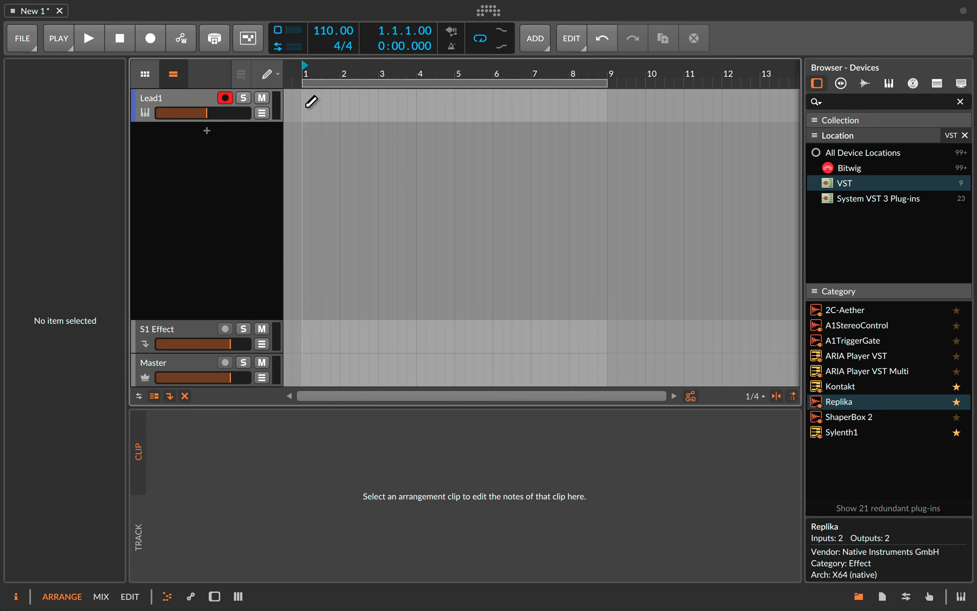
mouse_move(304, 107)
mouse_down()
mouse_move(618, 107)
mouse_move(598, 107)
mouse_move(608, 106)
mouse_up()
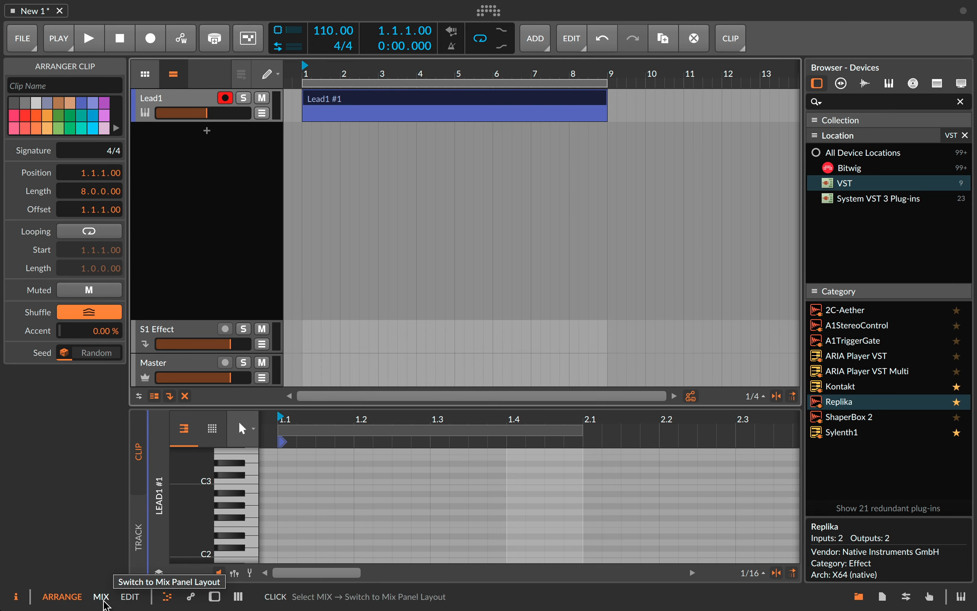
Step: Compare the Mix and Arrange panel layouts, ending on the Mix layout
click(101, 597)
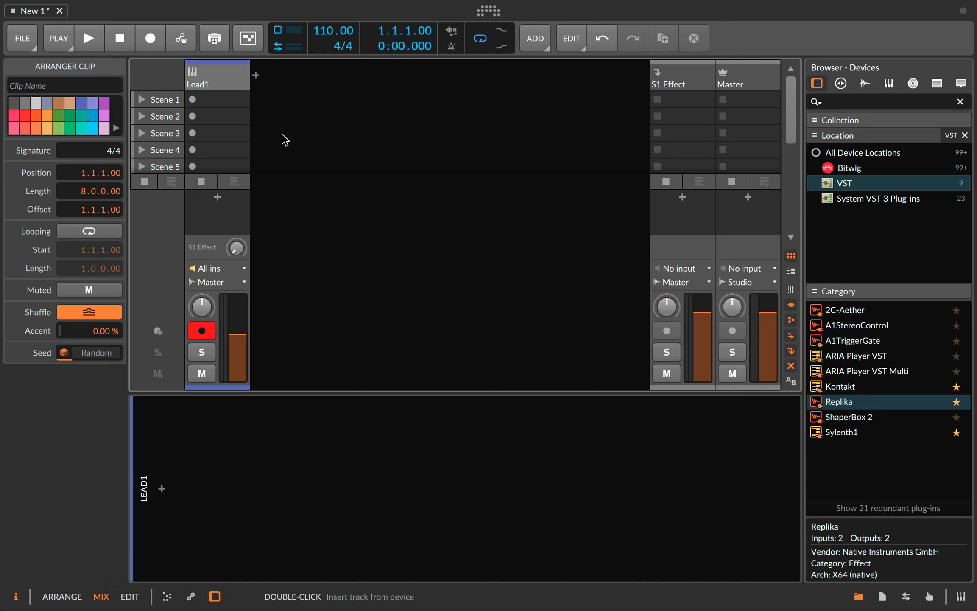
key(alt+1)
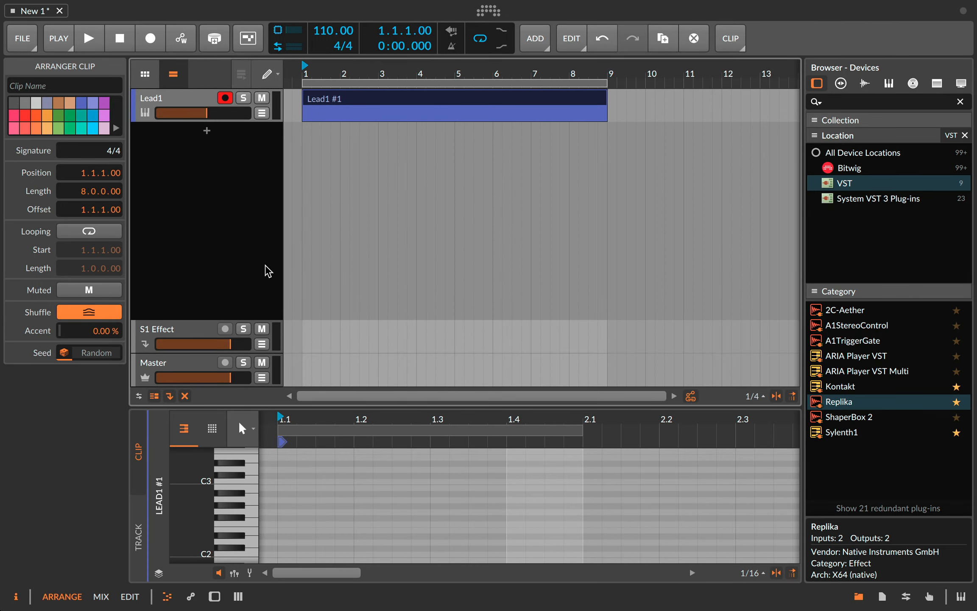
click(100, 596)
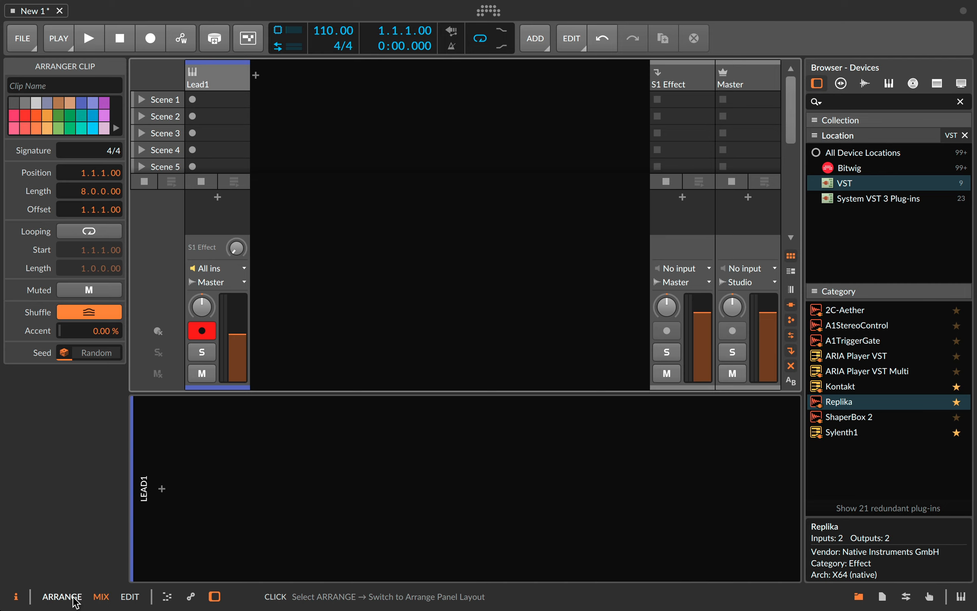
Step: Compare the Arrange and Mix panel layouts again, ending on the Arrange layout
click(73, 598)
click(101, 598)
click(70, 598)
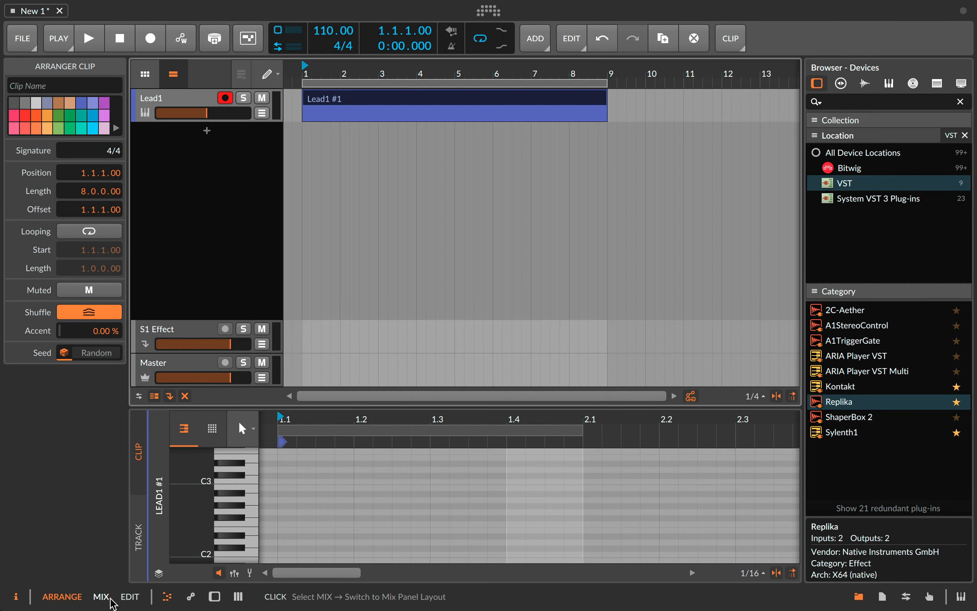
click(109, 599)
click(70, 598)
click(102, 598)
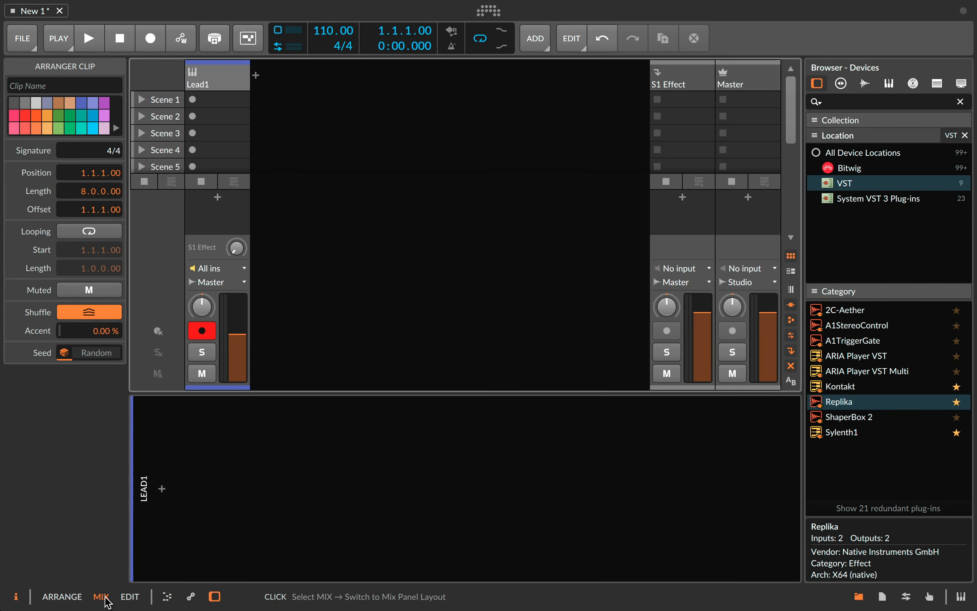
click(68, 597)
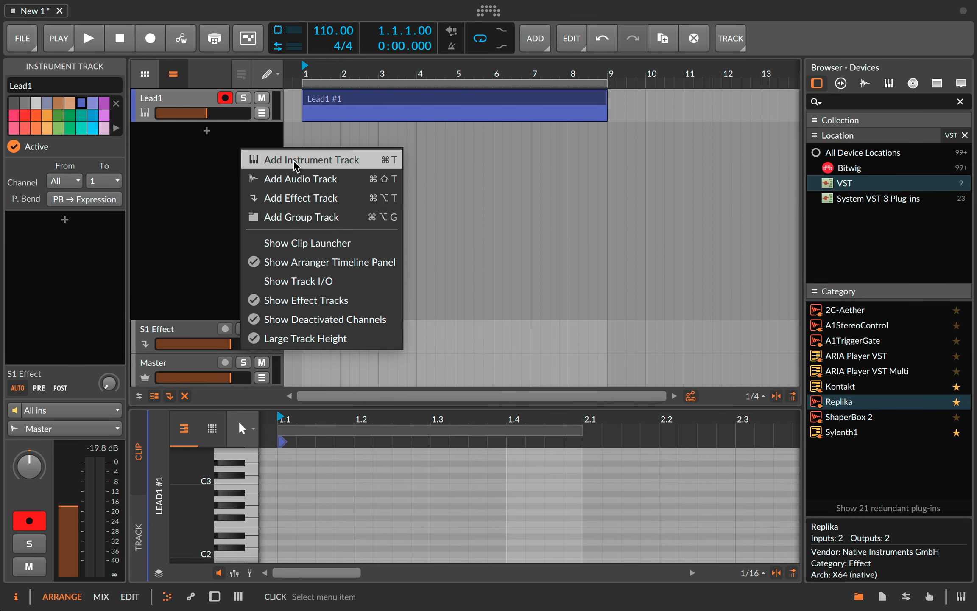
Step: Add an instrument track below Lead1, load the Sylenth1 synth found by searching "syl", and close its plug-in window
click(206, 161)
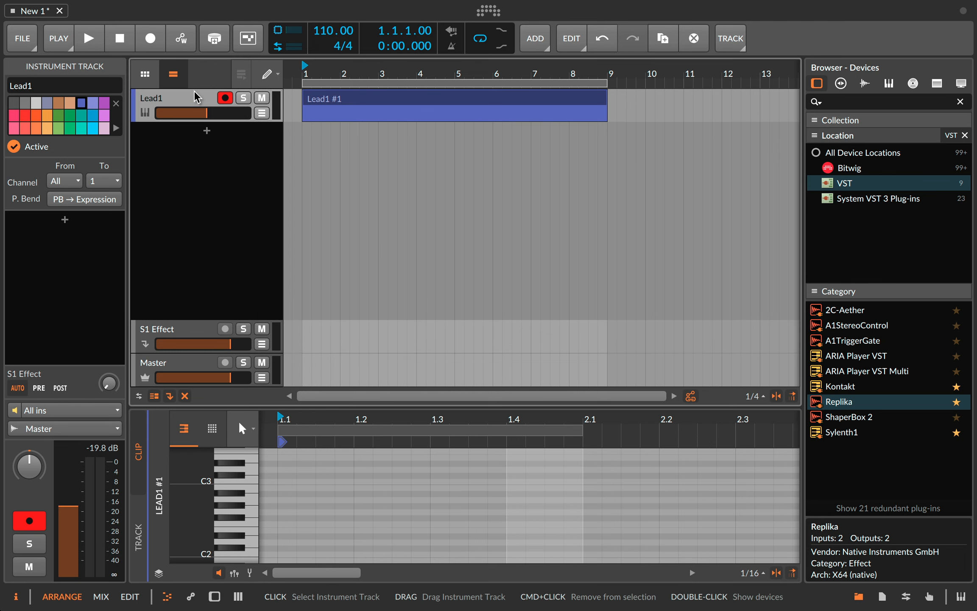
double_click(208, 132)
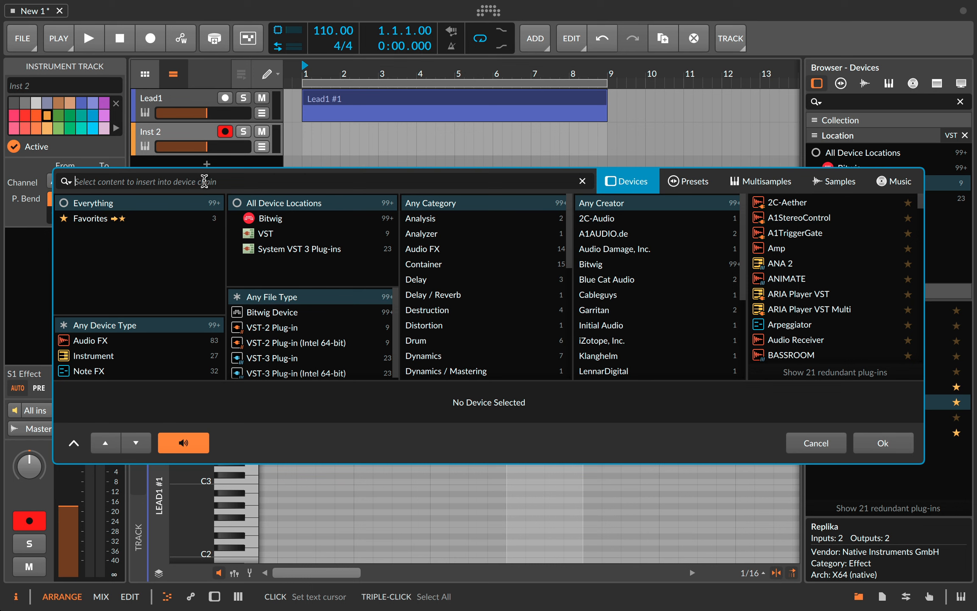
text(sy)
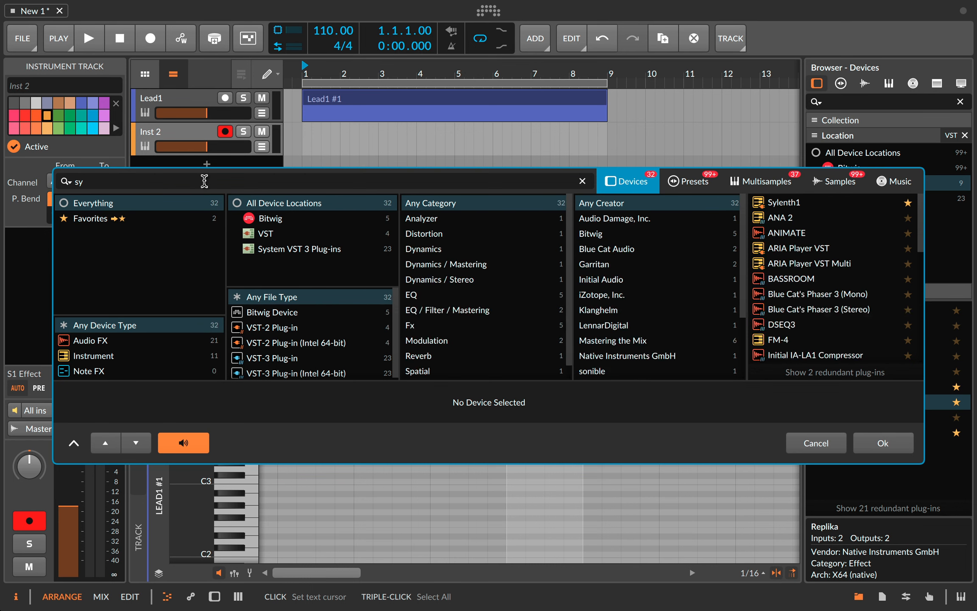
text(l)
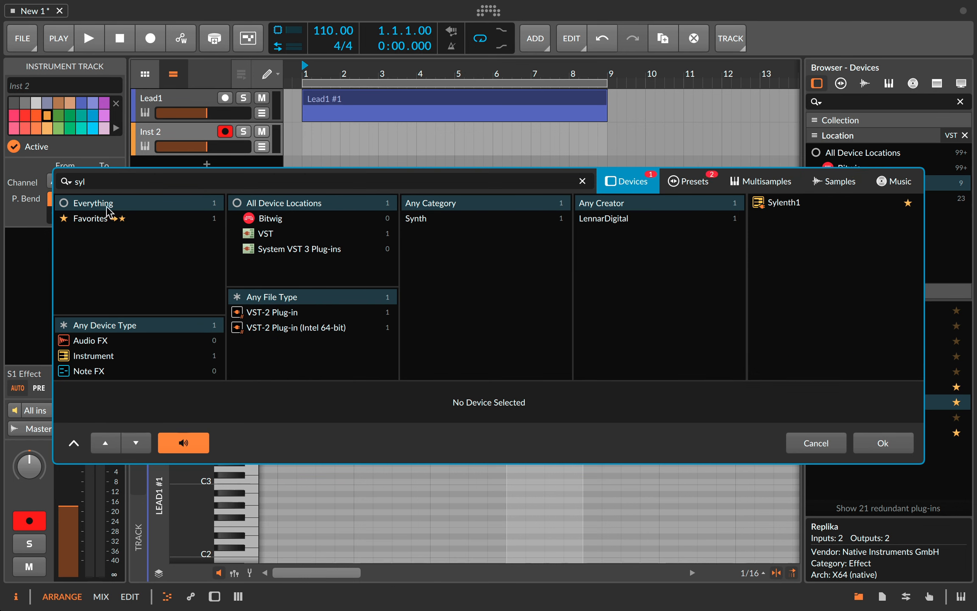
click(765, 203)
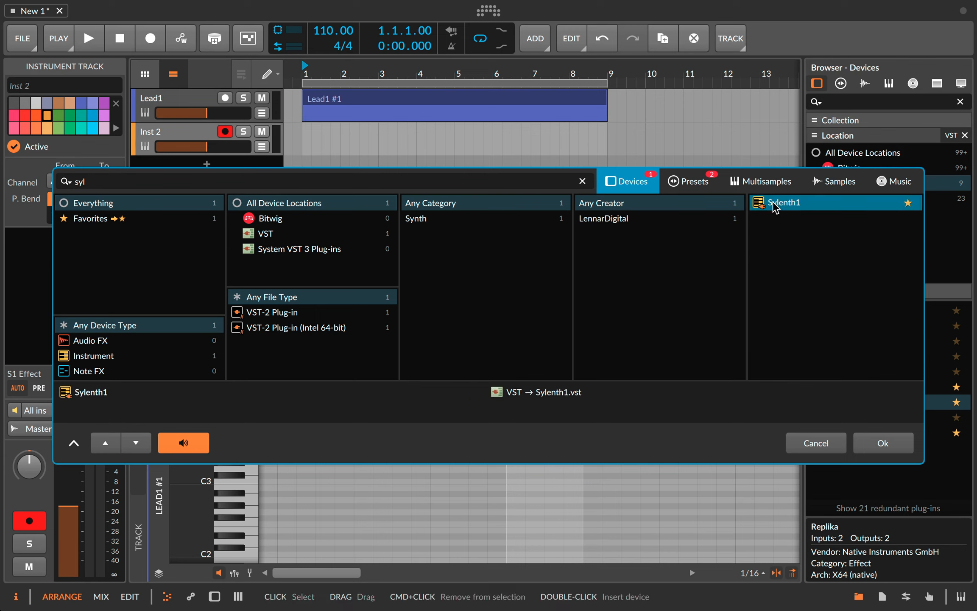
click(881, 446)
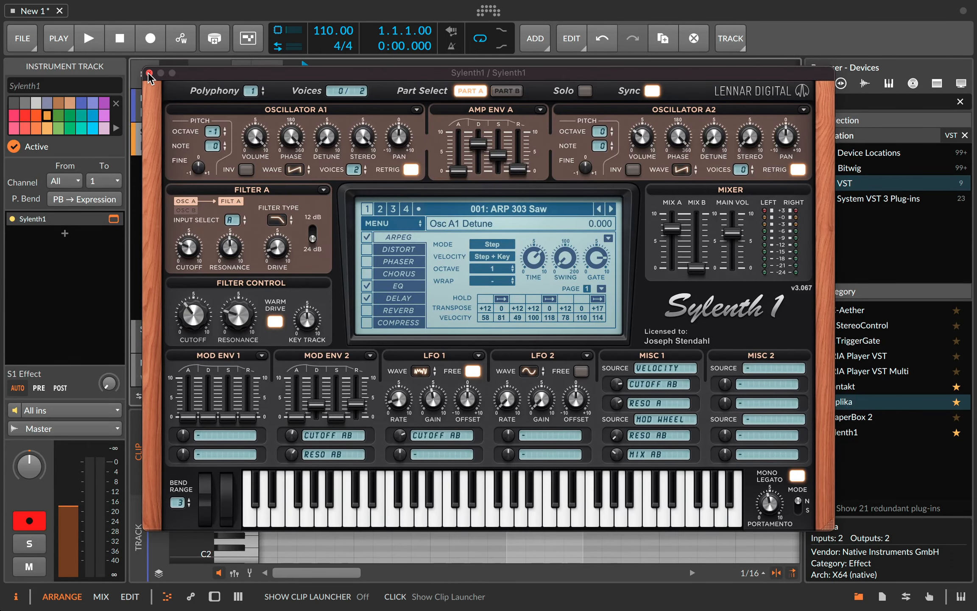
click(149, 74)
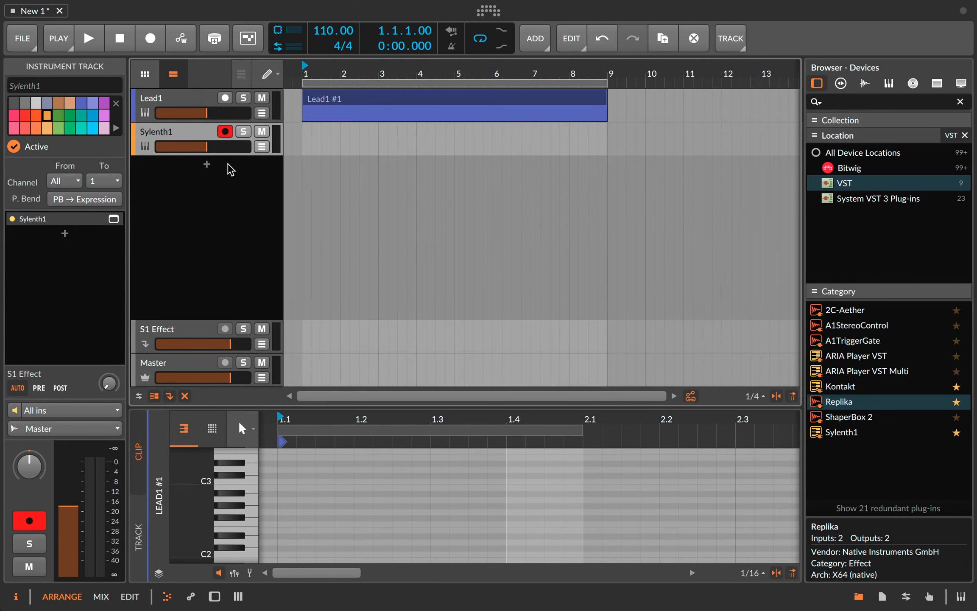
Step: Show the device chains of the Lead1 and Sylenth1 tracks, and select the Sylenth1 device
click(187, 106)
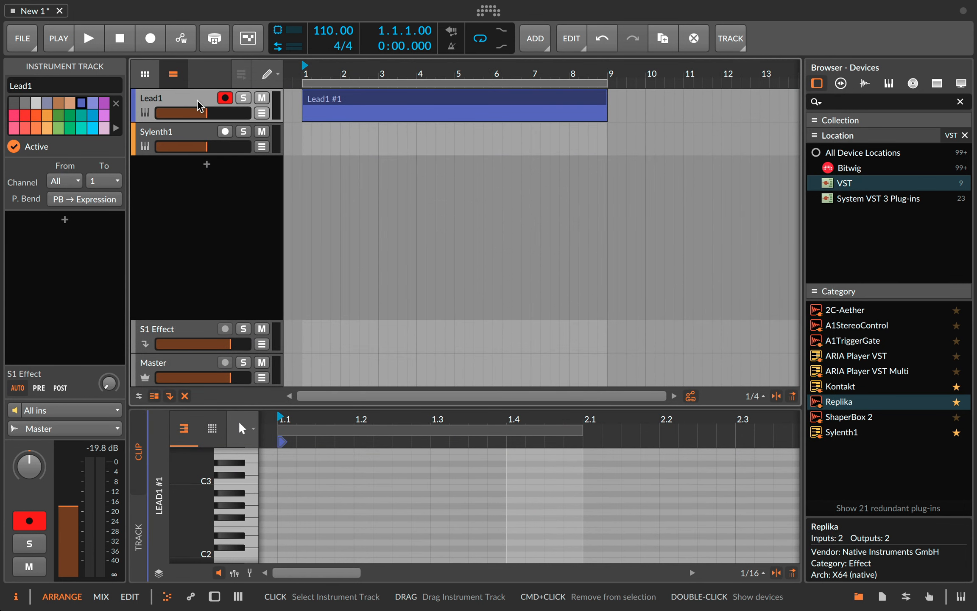
click(191, 138)
double_click(187, 98)
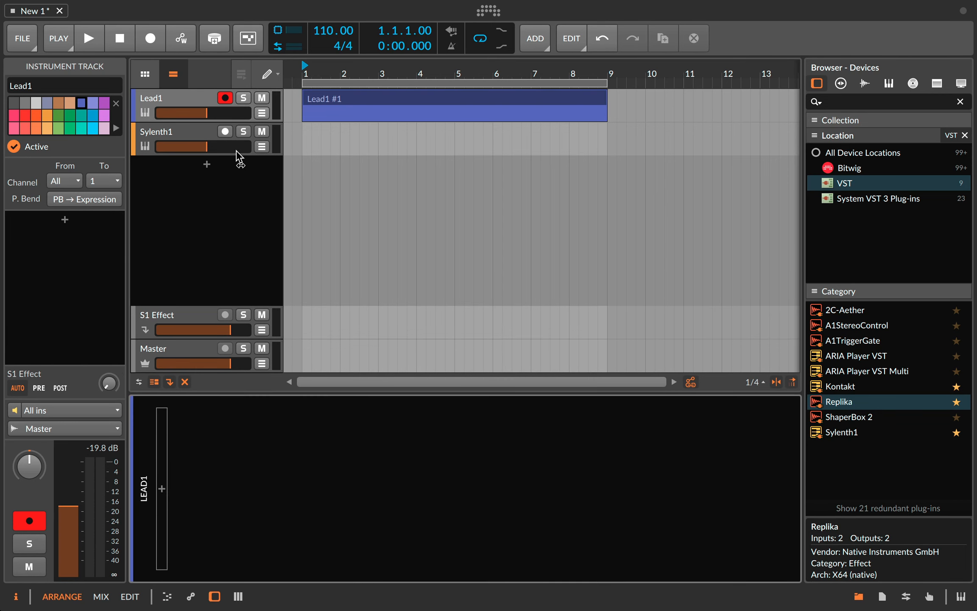
click(190, 136)
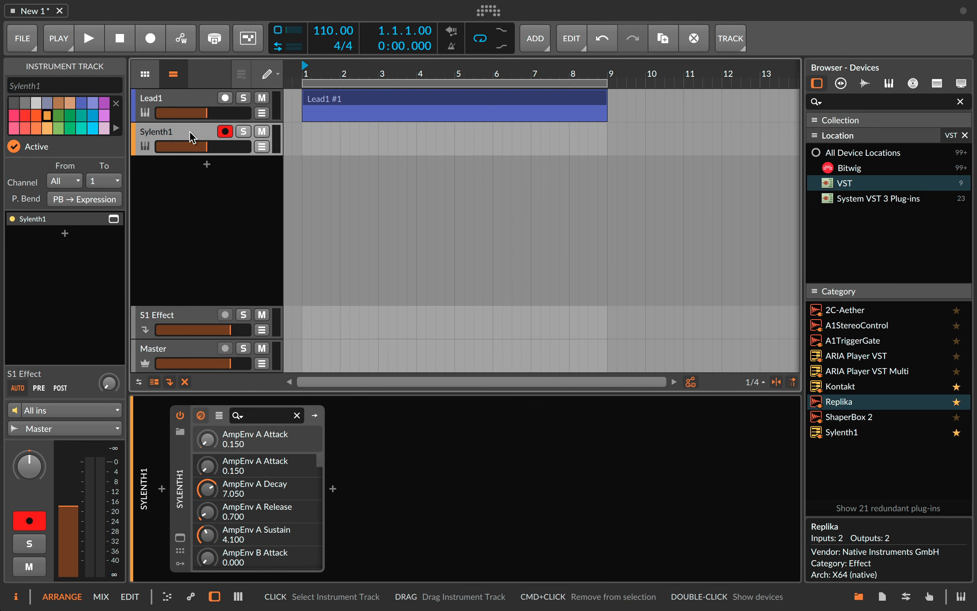
click(184, 502)
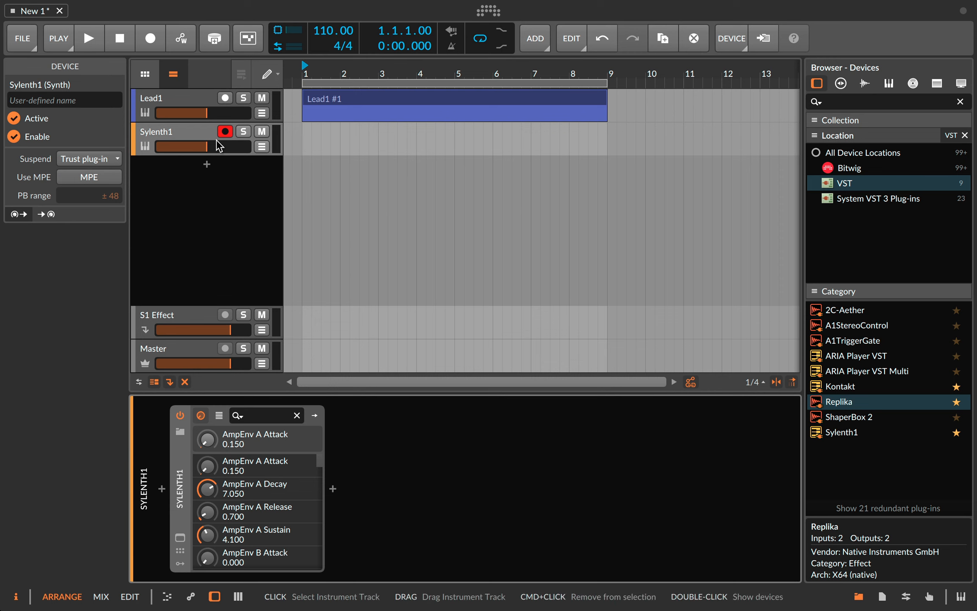
Step: Switch to the Mix layout and compare the Lead1 and Sylenth1 channels with their device chains
click(101, 596)
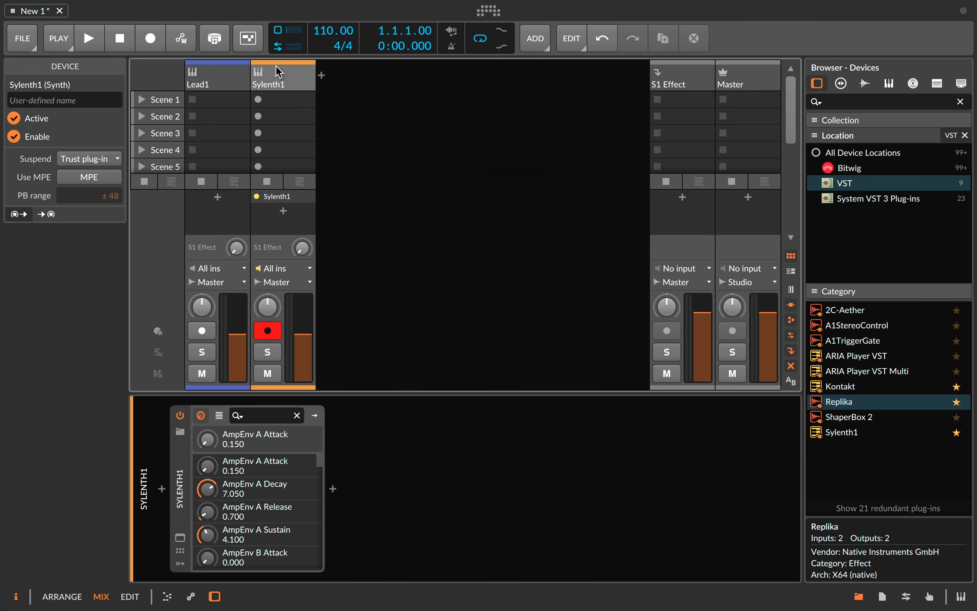
click(260, 70)
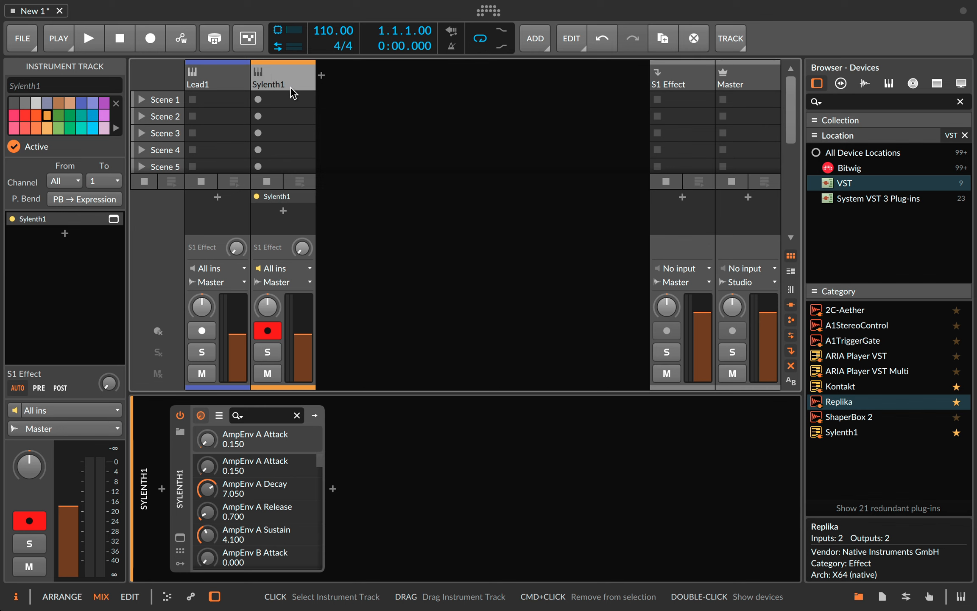
click(210, 79)
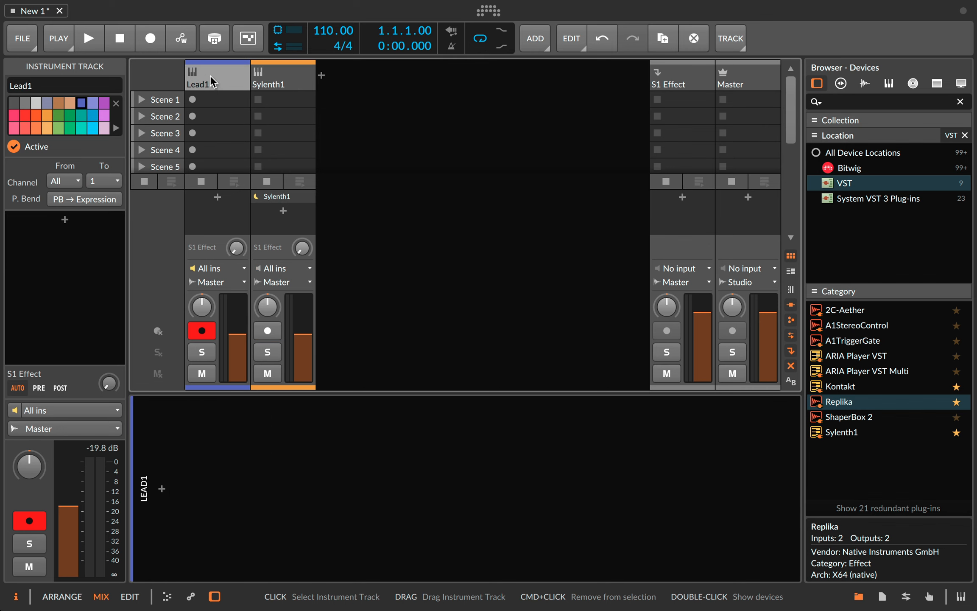
click(262, 89)
click(212, 80)
click(270, 71)
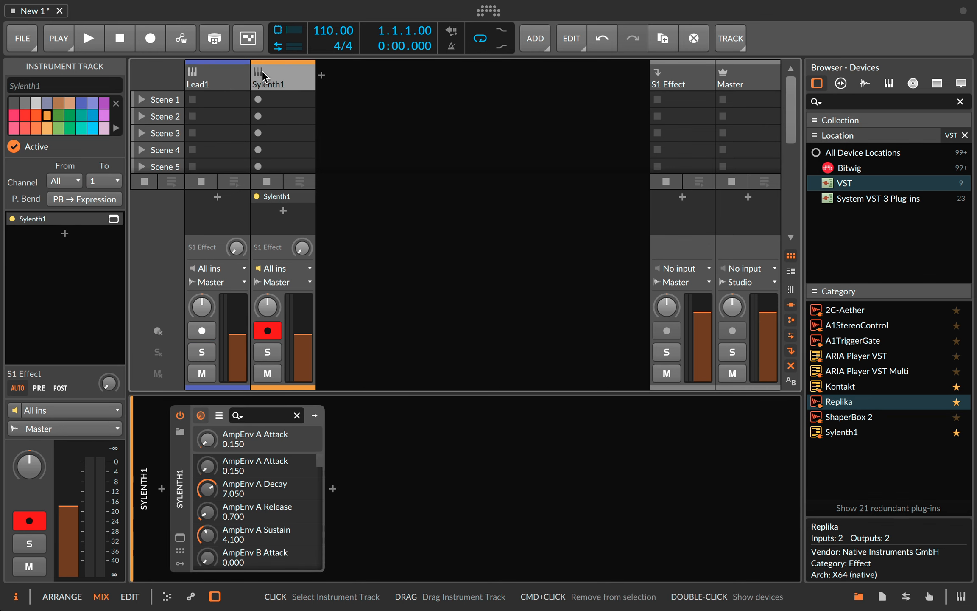
click(221, 85)
click(285, 72)
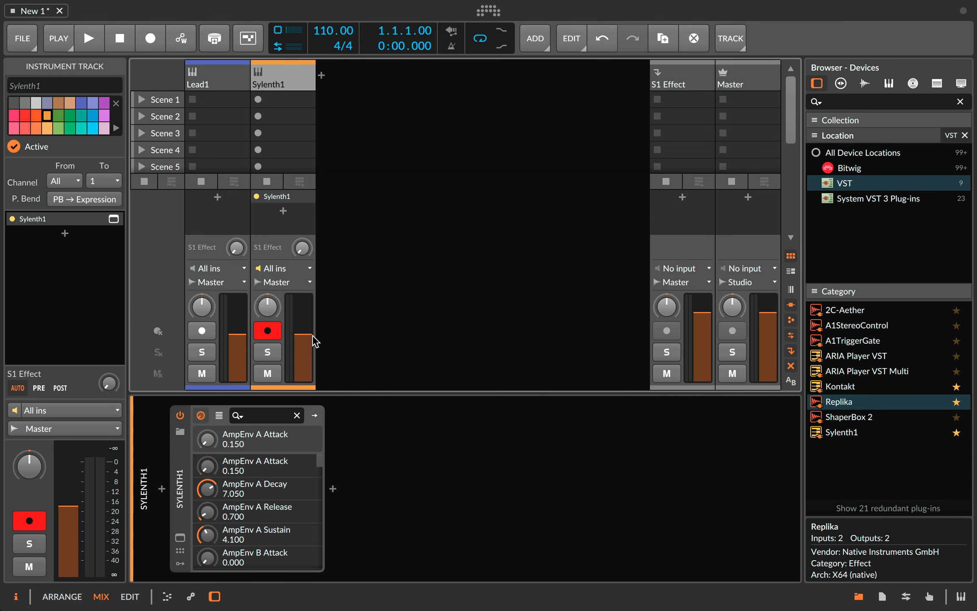
Step: Raise the Sylenth1 channel's volume slightly and lower the Master channel's volume slightly in the mixer
mouse_move(308, 334)
mouse_down()
mouse_move(308, 353)
mouse_move(303, 330)
mouse_up()
click(746, 87)
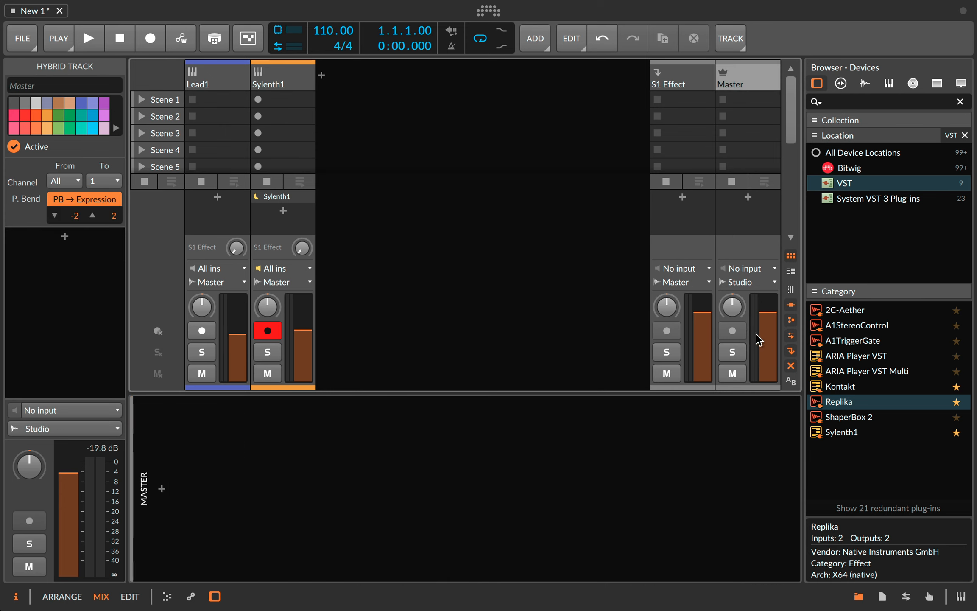
mouse_move(766, 322)
mouse_down()
mouse_move(766, 342)
mouse_move(766, 315)
mouse_up()
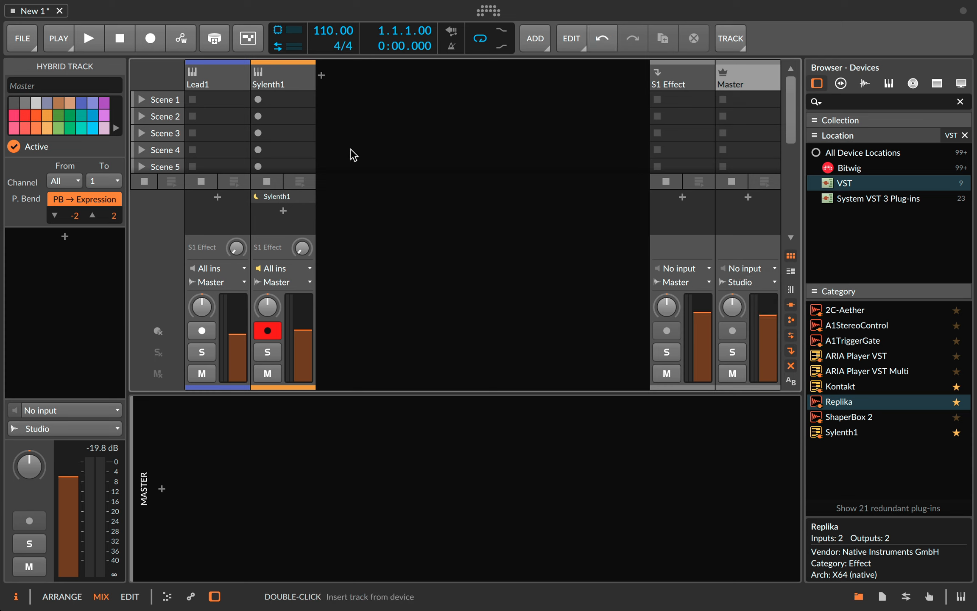
Step: Compare how the Lead1 and Sylenth1 tracks appear in the Mix and Arrange layouts, ending on Arrange with Lead1 selected
click(214, 82)
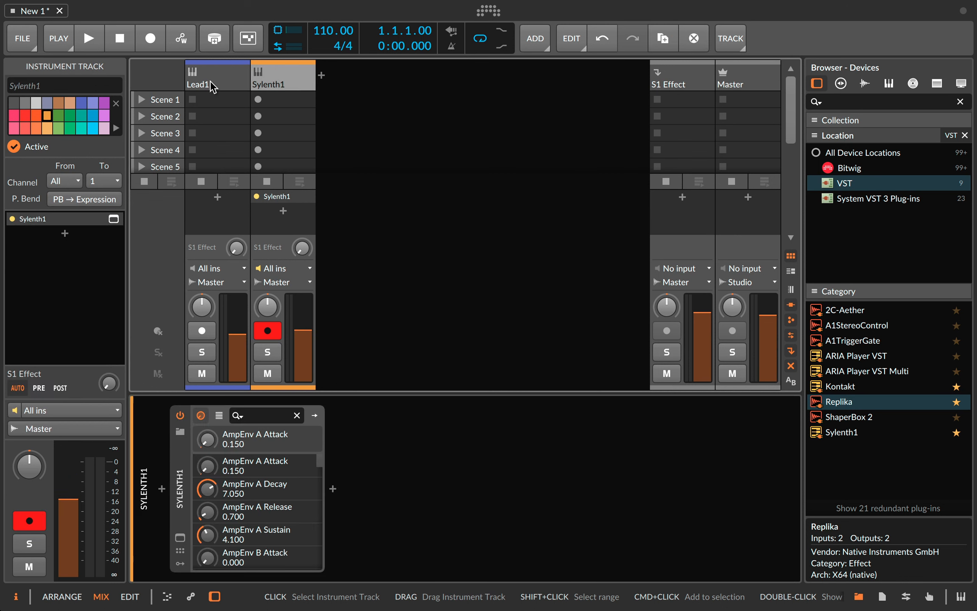
click(276, 81)
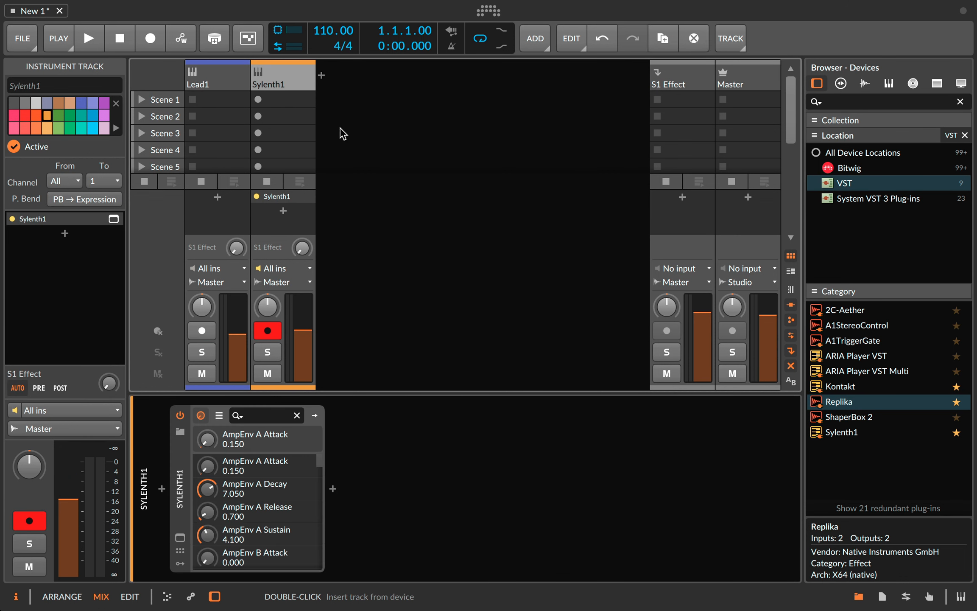
key(alt+1)
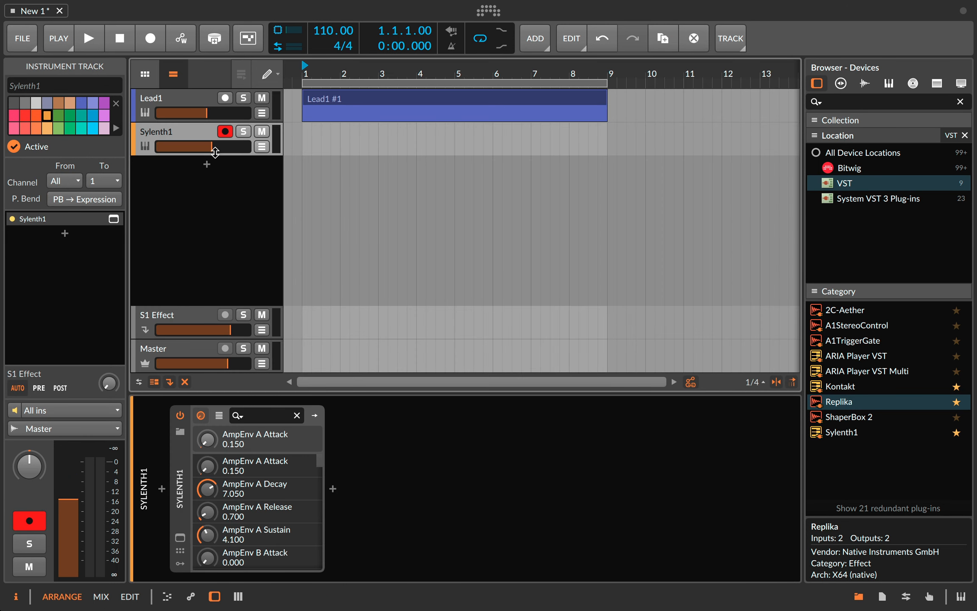
click(183, 100)
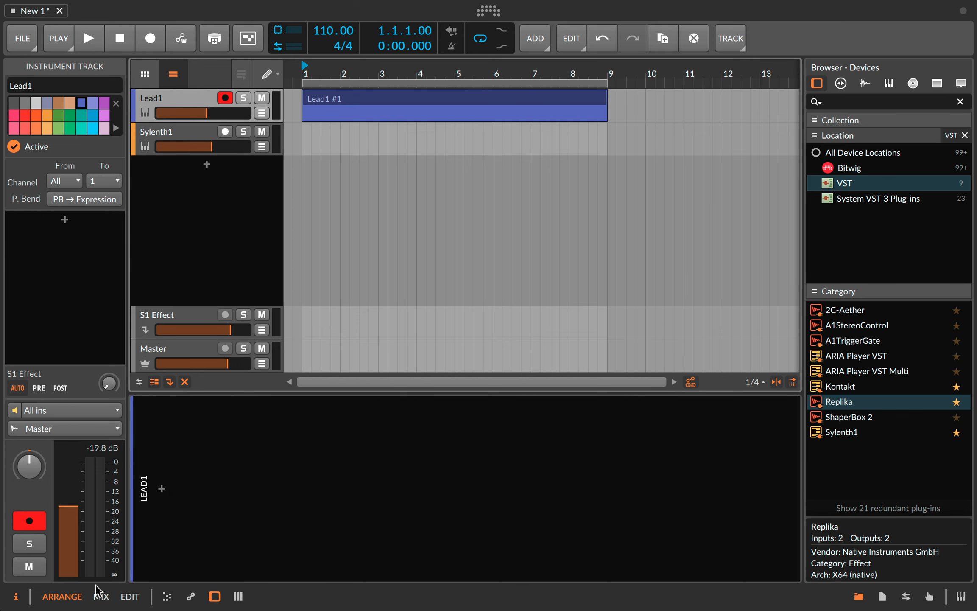
click(101, 598)
click(64, 599)
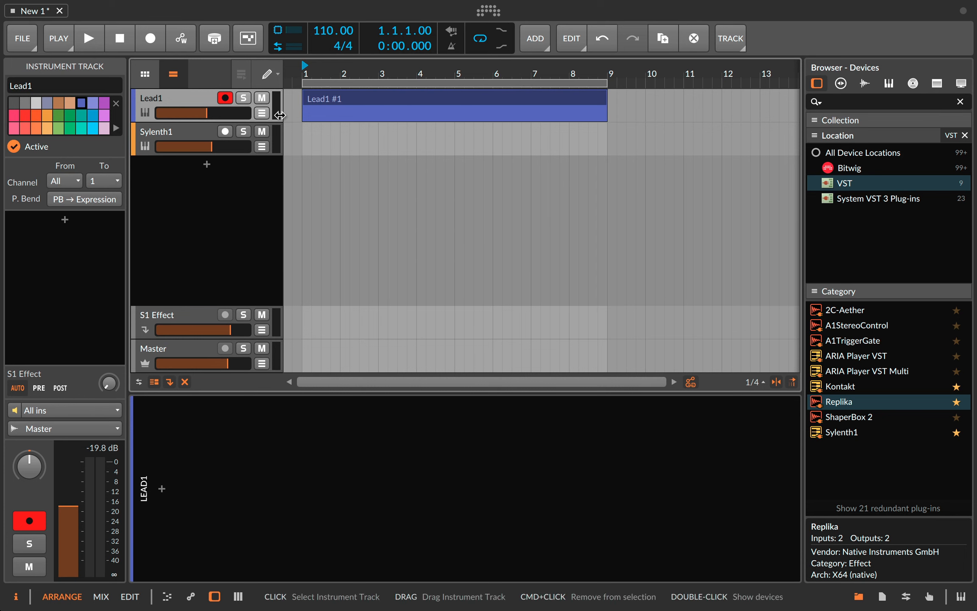
click(99, 598)
click(76, 603)
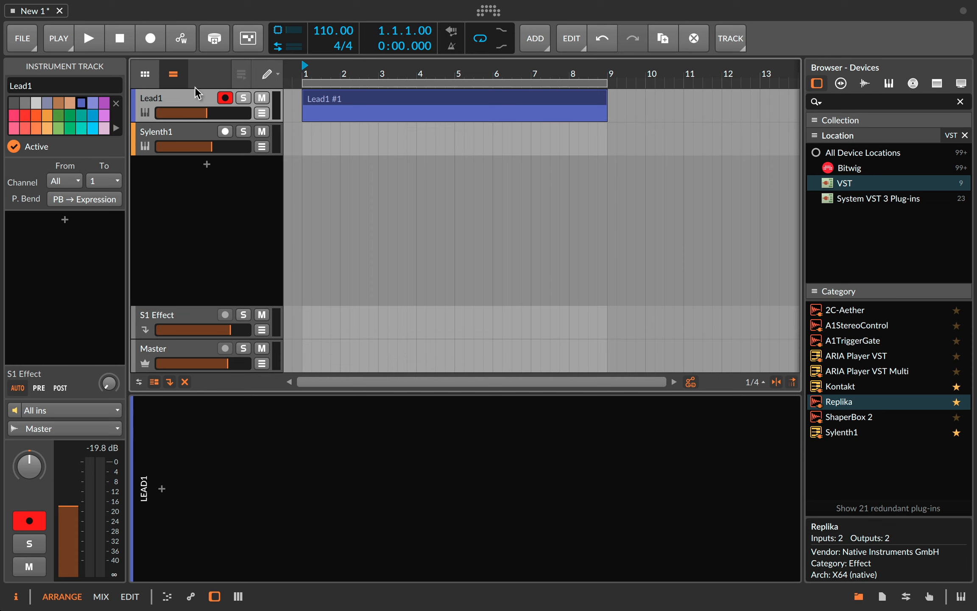
Step: Duplicate the Sylenth1 track and rebalance the volumes of Lead1 and both Sylenth1 tracks, with Lead1 the lowest
drag(212, 113, 196, 202)
click(212, 143)
click(183, 104)
click(180, 132)
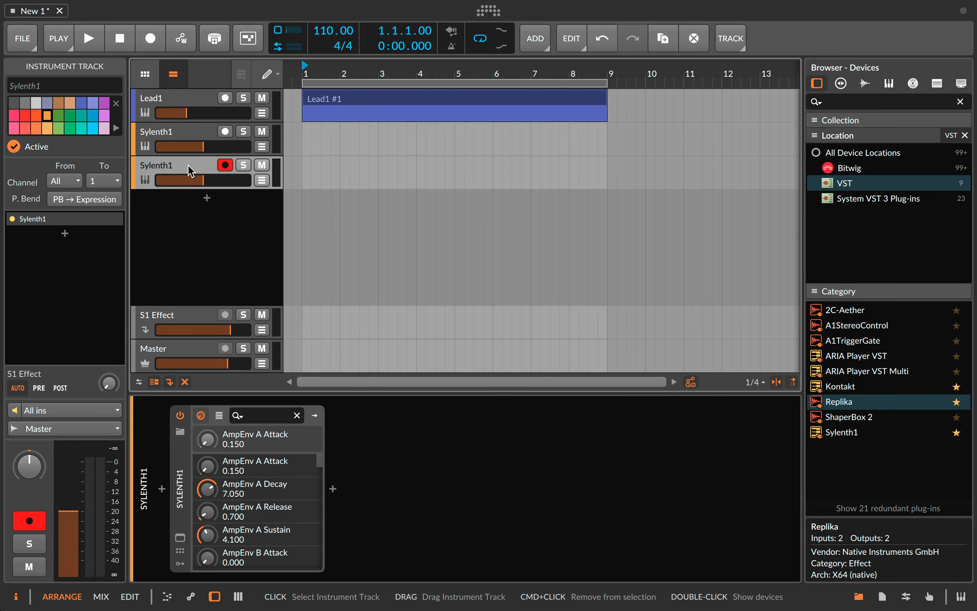
mouse_move(204, 181)
mouse_down()
mouse_move(191, 181)
mouse_move(213, 147)
mouse_move(204, 181)
mouse_up()
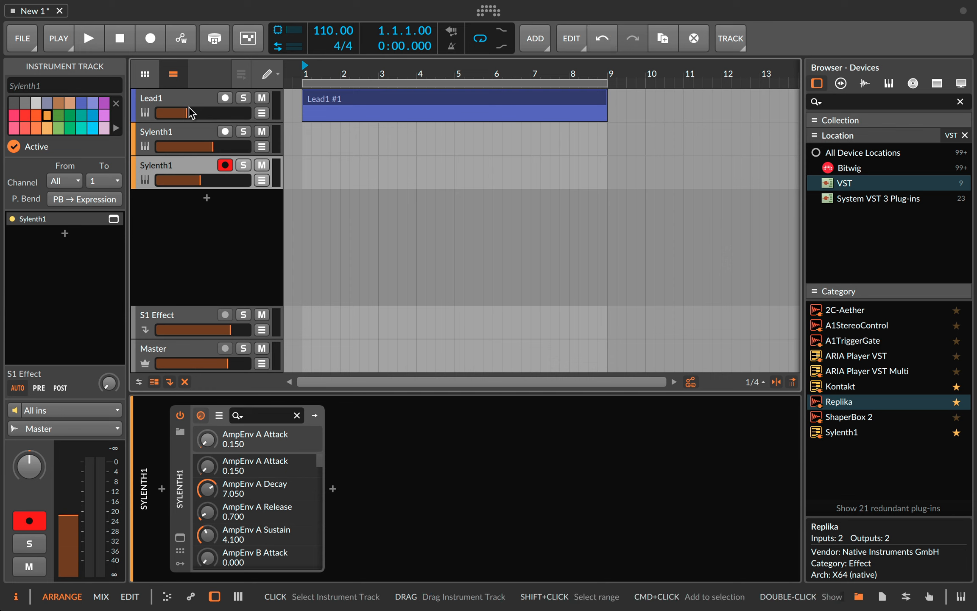
drag(188, 112, 193, 112)
drag(204, 180, 204, 180)
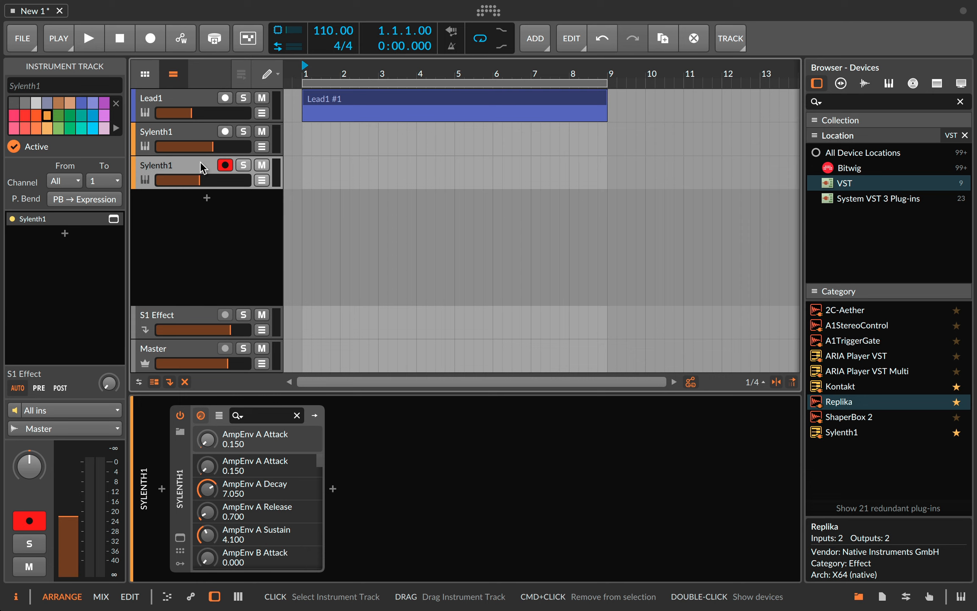
Step: Delete both Sylenth1 tracks and the Lead1 track, keeping only the S1 Effect and Master tracks
key(Delete)
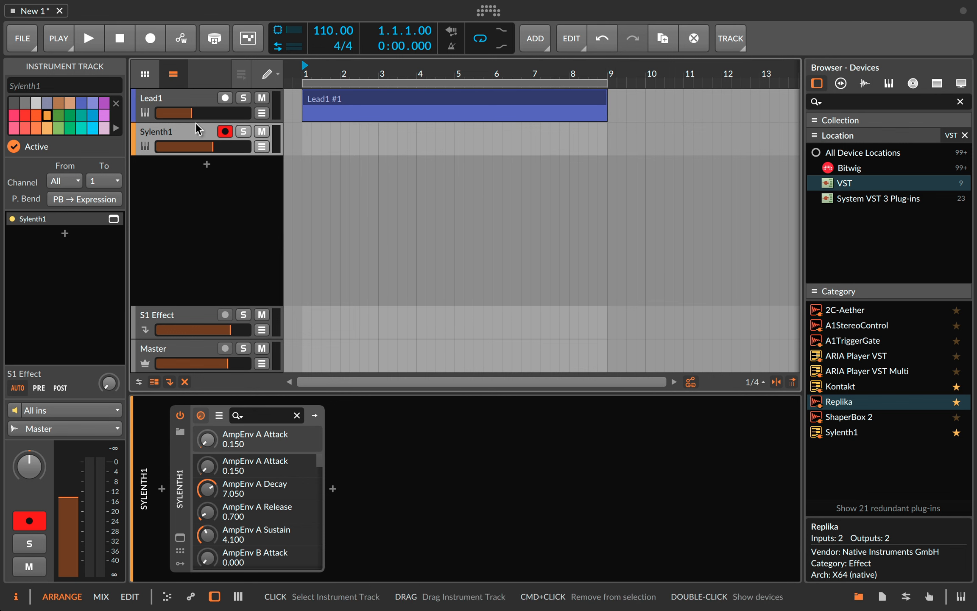
click(178, 98)
click(189, 135)
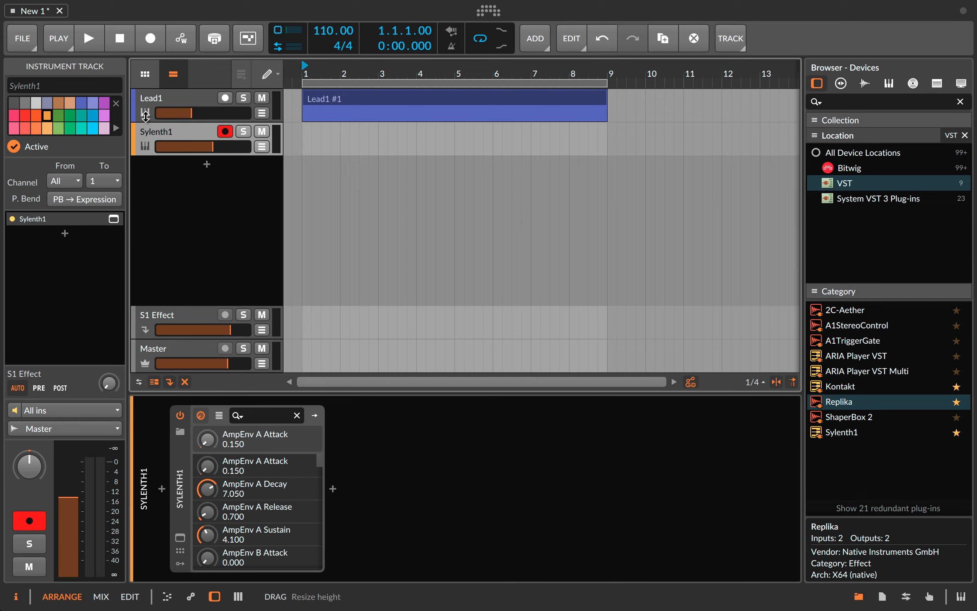
key(Delete)
key(Delete)
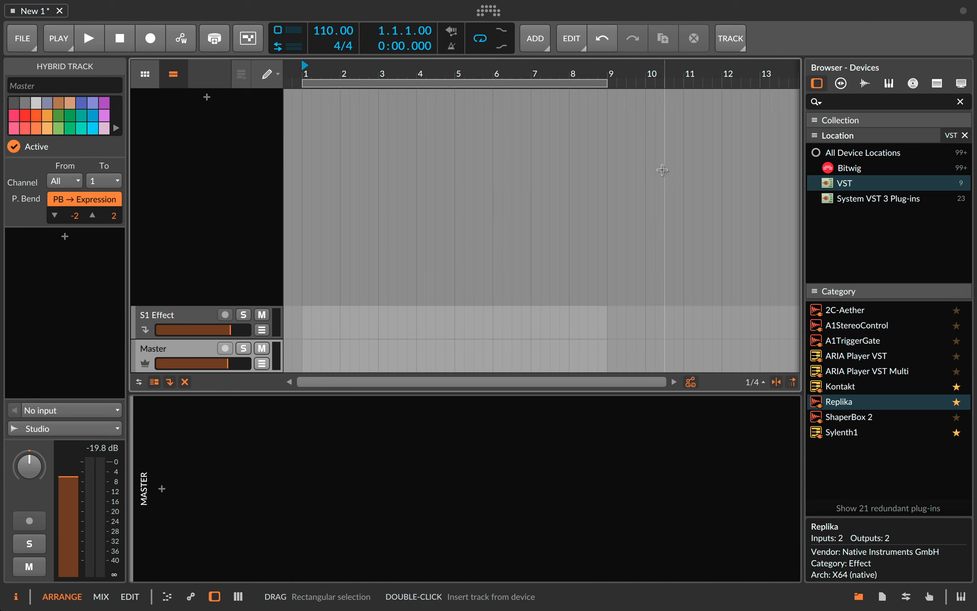
Step: Filter the device browser to the Bitwig location to list its built-in devices
click(836, 70)
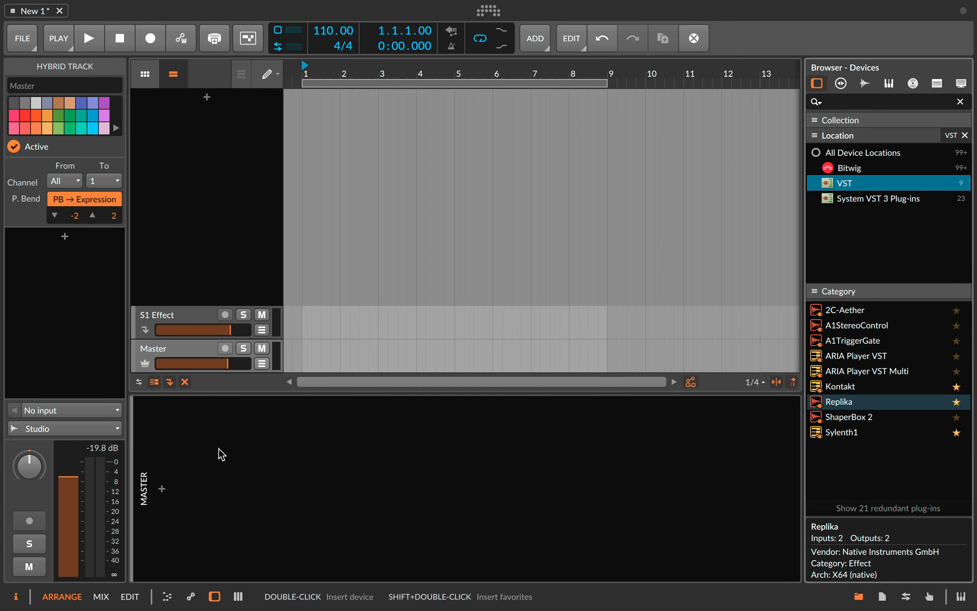
click(850, 170)
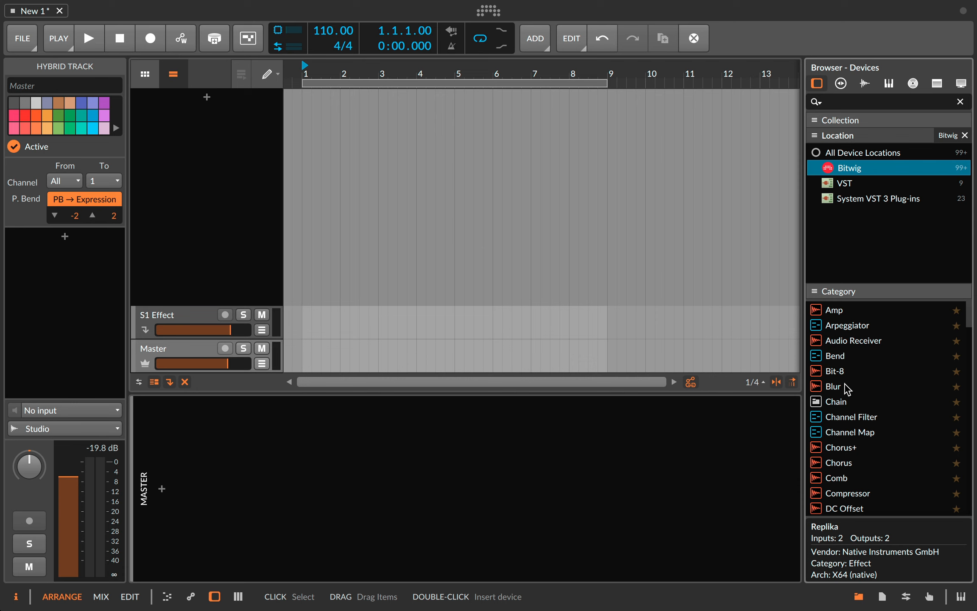
Step: Add the built-in Compressor to the Master track's device chain and remove it again
scroll(846, 399, down, 3)
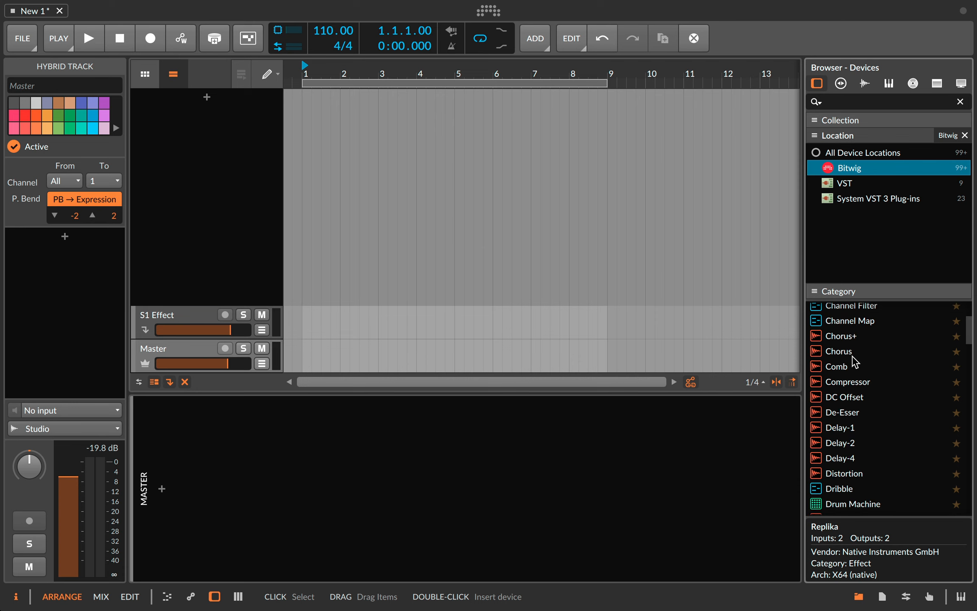
click(855, 382)
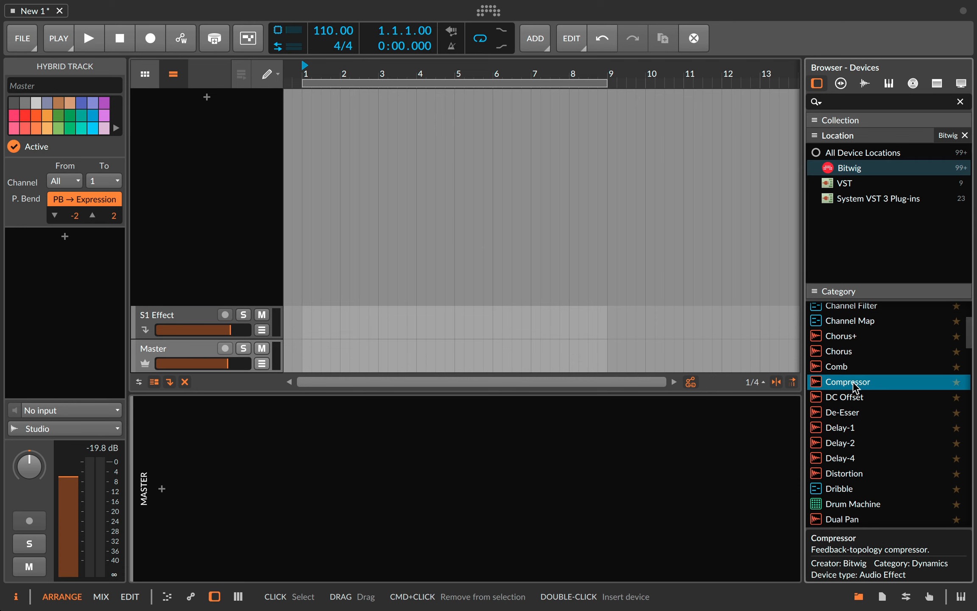
double_click(855, 383)
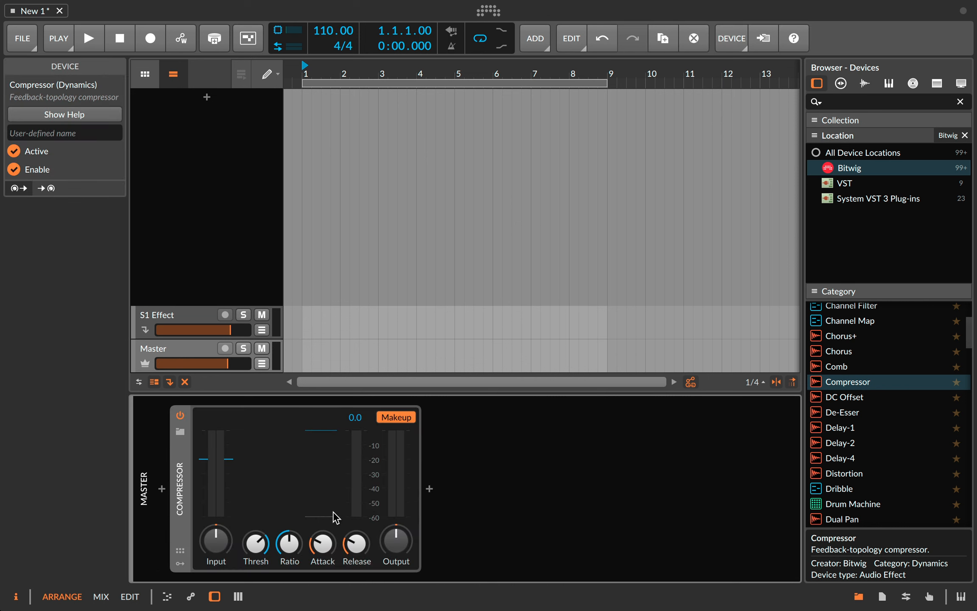
key(Delete)
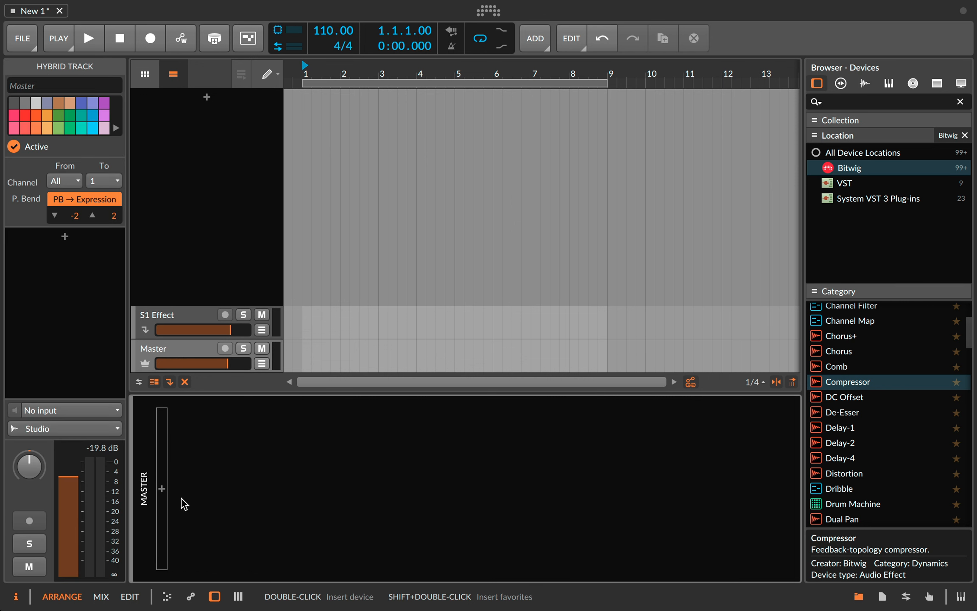
Step: List the VST plug-ins, load Sylenth1 on the Master track, close its plug-in window and delete the device
click(843, 184)
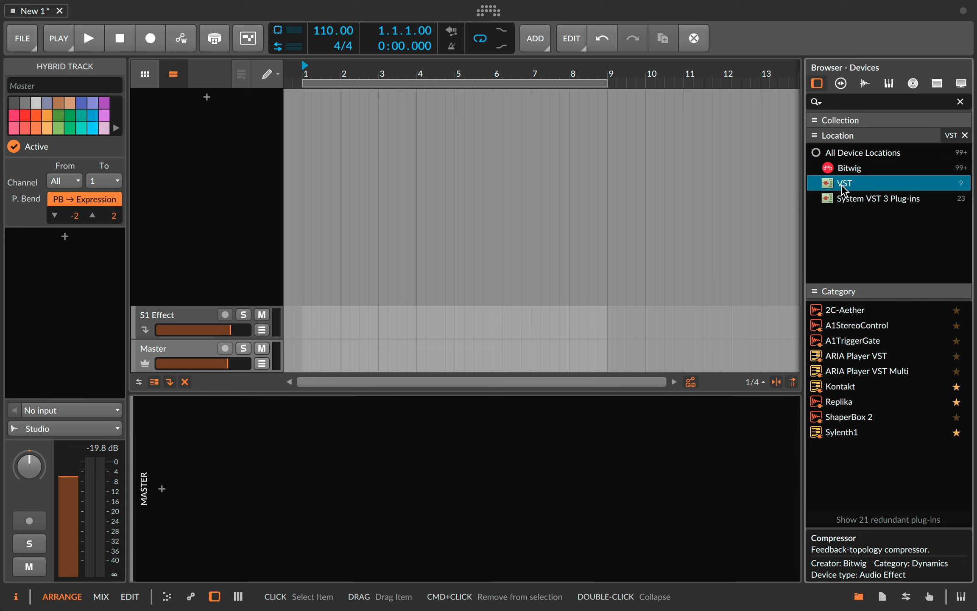
click(842, 433)
double_click(842, 432)
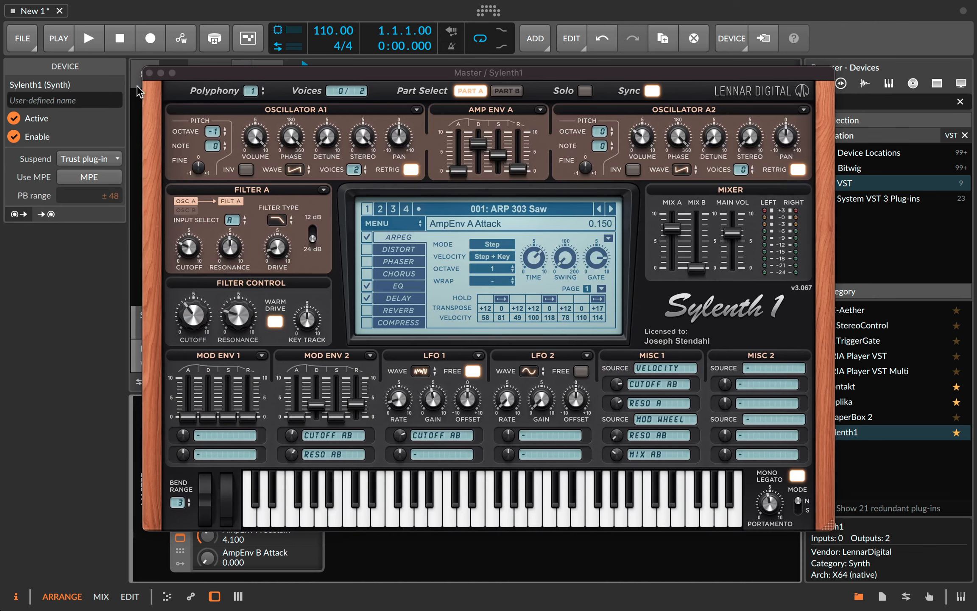
click(149, 73)
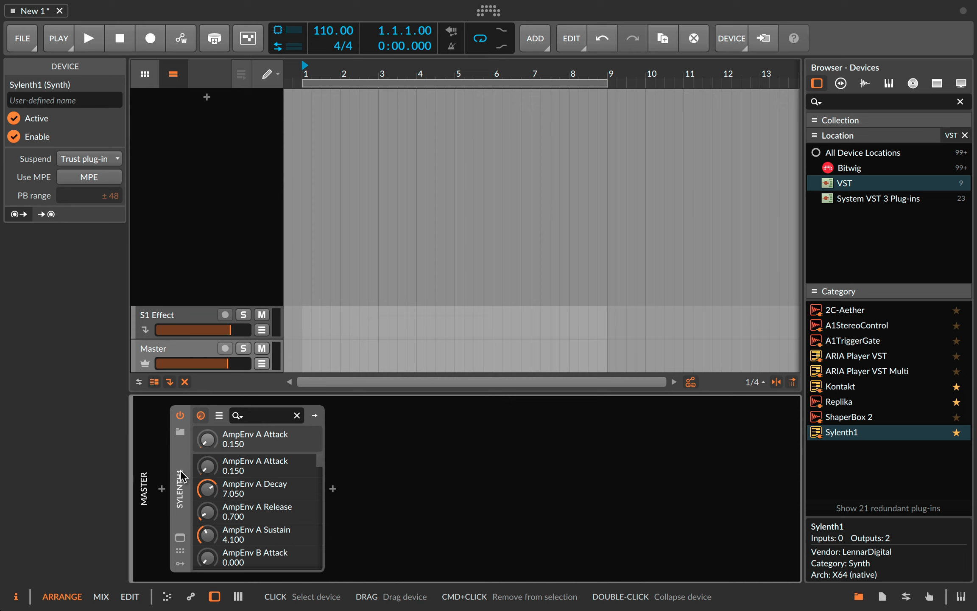
key(Delete)
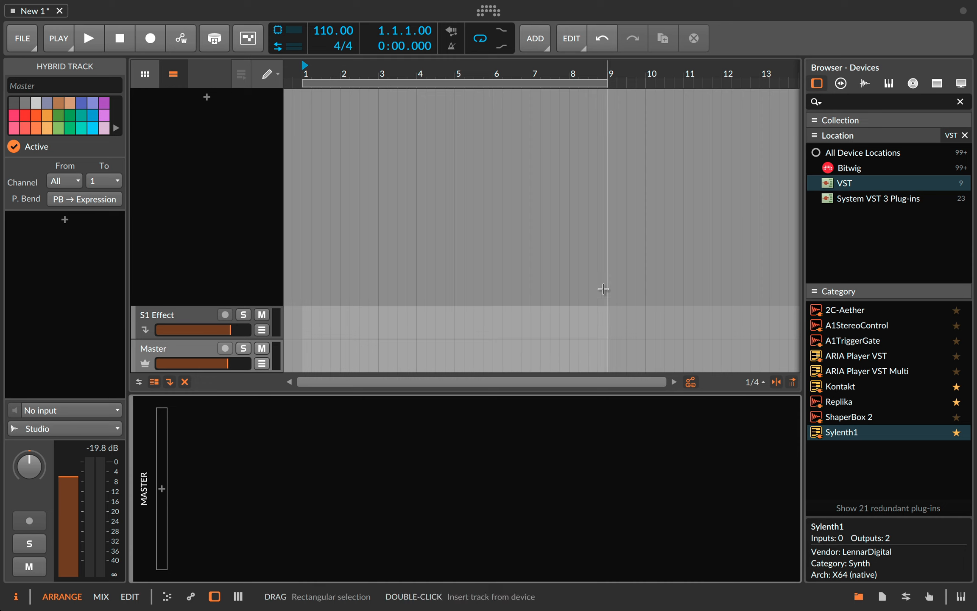
Step: Start adding an instrument track, compare the Favorites and Everything collections in the device chooser, and cancel
click(208, 101)
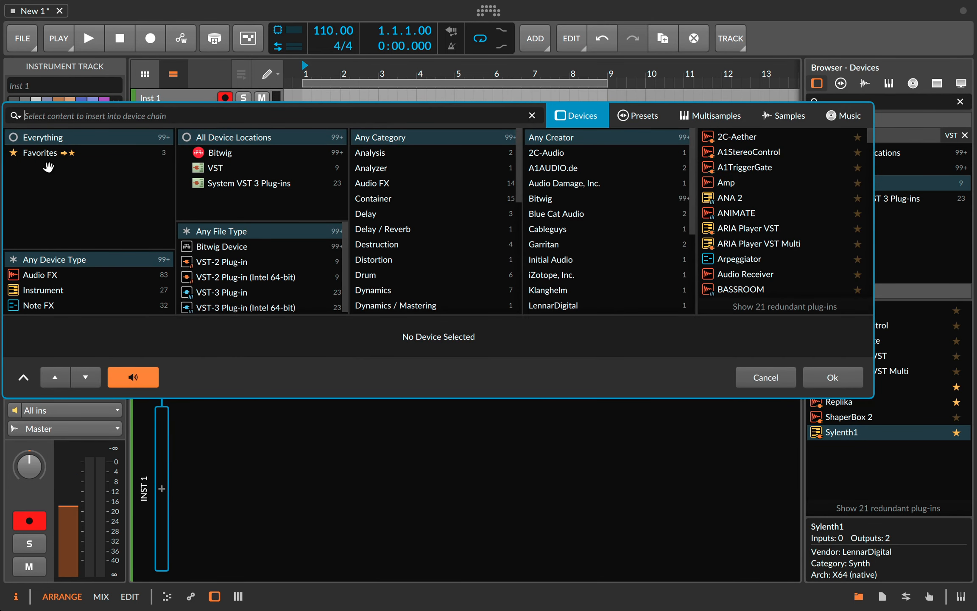
click(33, 155)
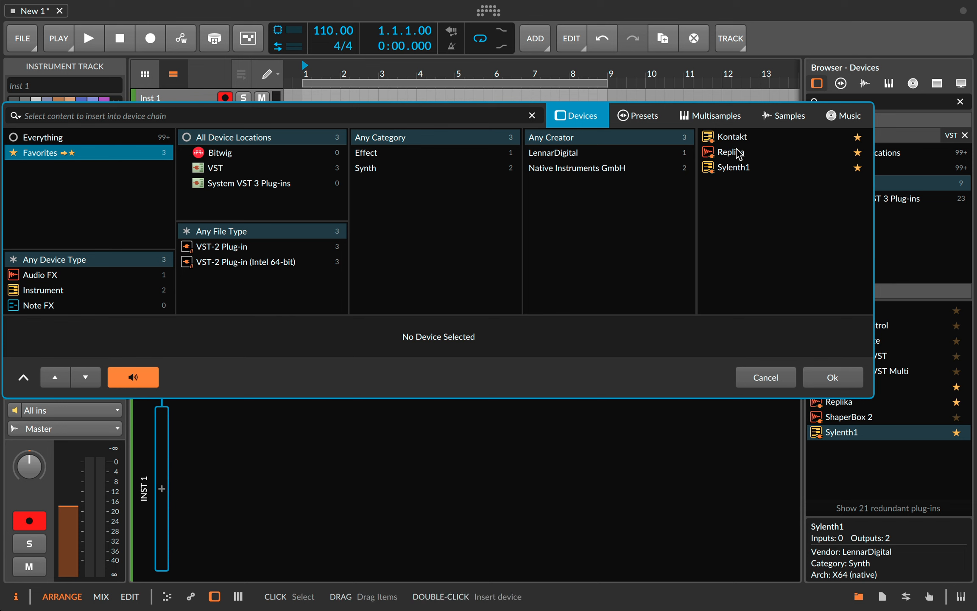
click(78, 139)
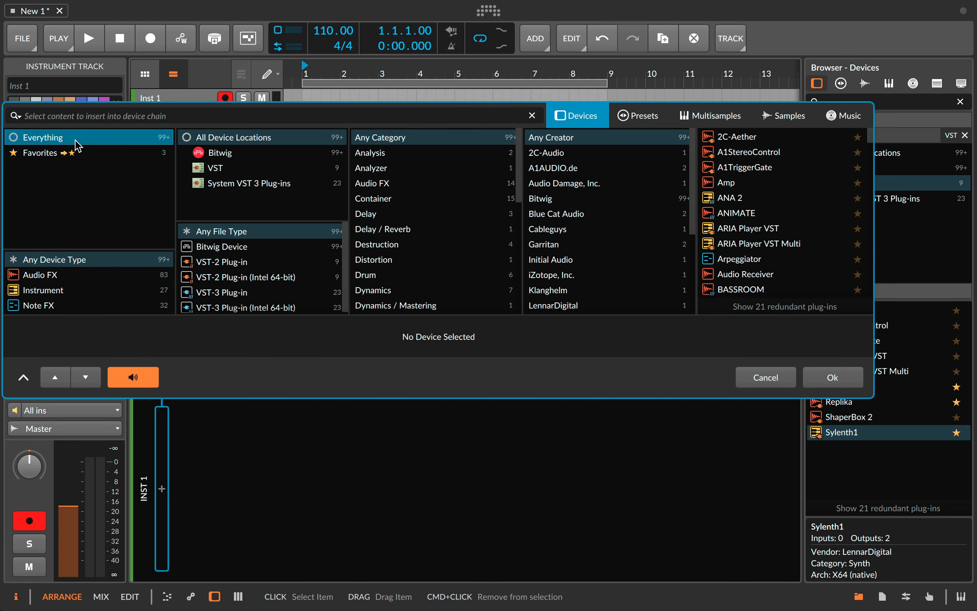
click(760, 379)
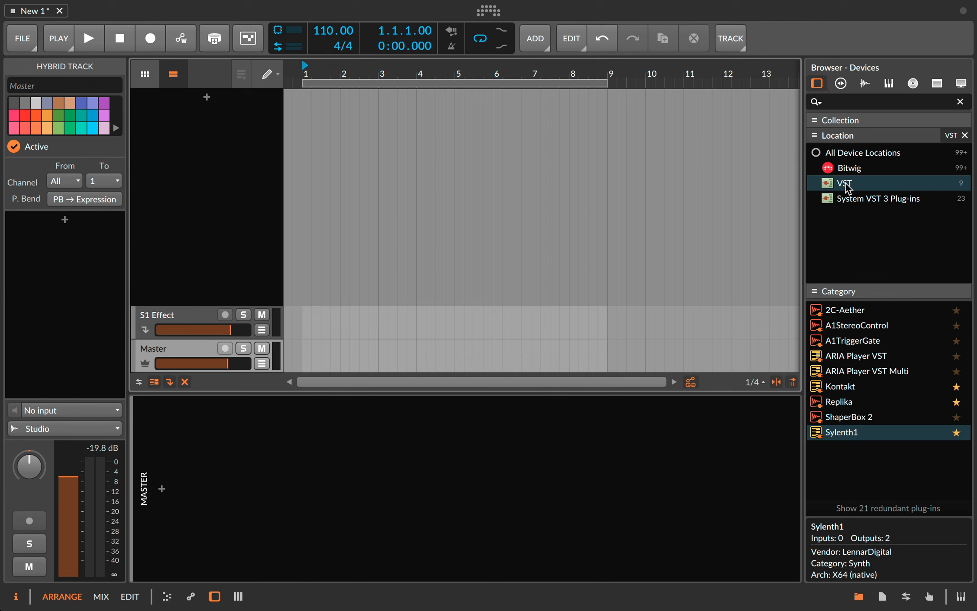
Step: Find EQ-DJ among the Bitwig devices, add it to the Master track and try its Lo, Mid and Hi gains
click(844, 170)
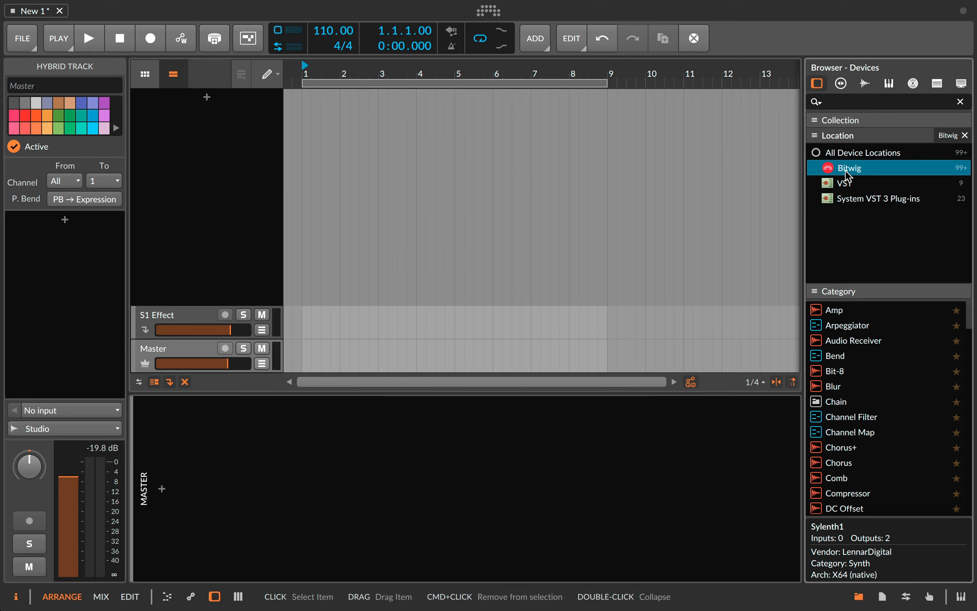
scroll(863, 375, down, 2)
scroll(852, 395, down, 5)
scroll(851, 410, down, 3)
scroll(853, 412, down, 6)
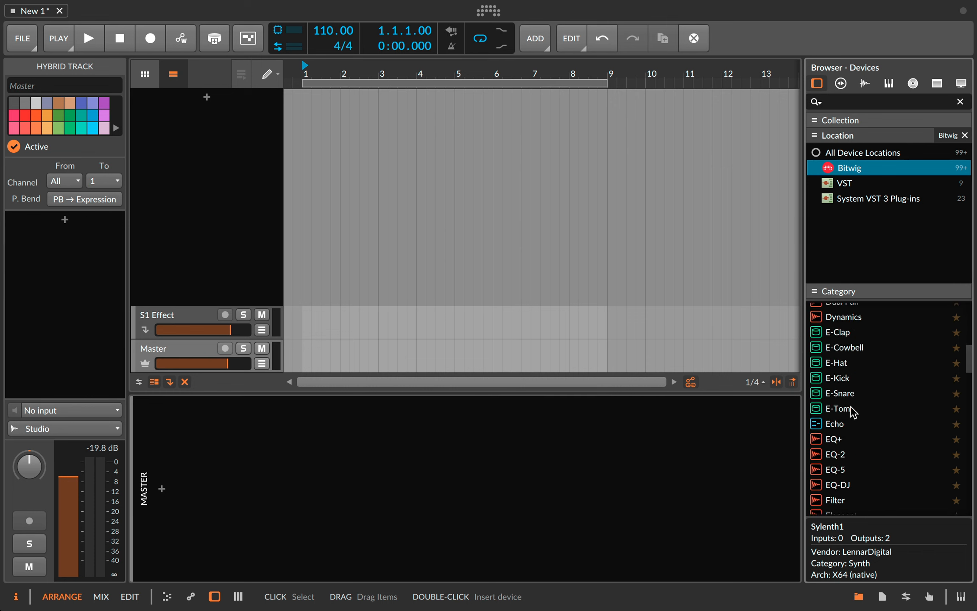
click(844, 443)
double_click(845, 443)
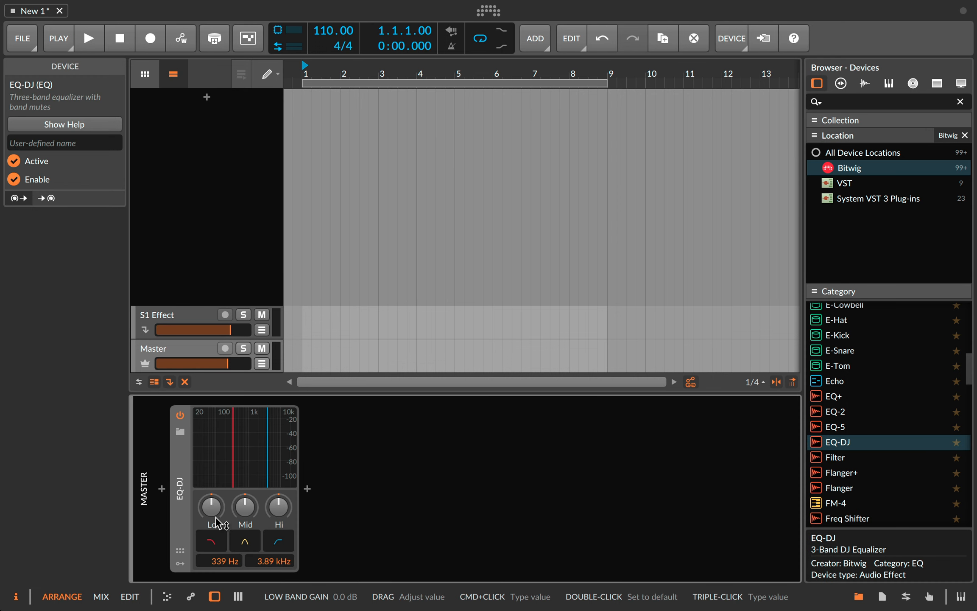
drag(211, 507, 279, 509)
Step: Add EQ-5 after EQ-DJ and shape its bands 1 to 4 to about +11.2, -11.5, +11.5 and -5.8 dB
double_click(885, 426)
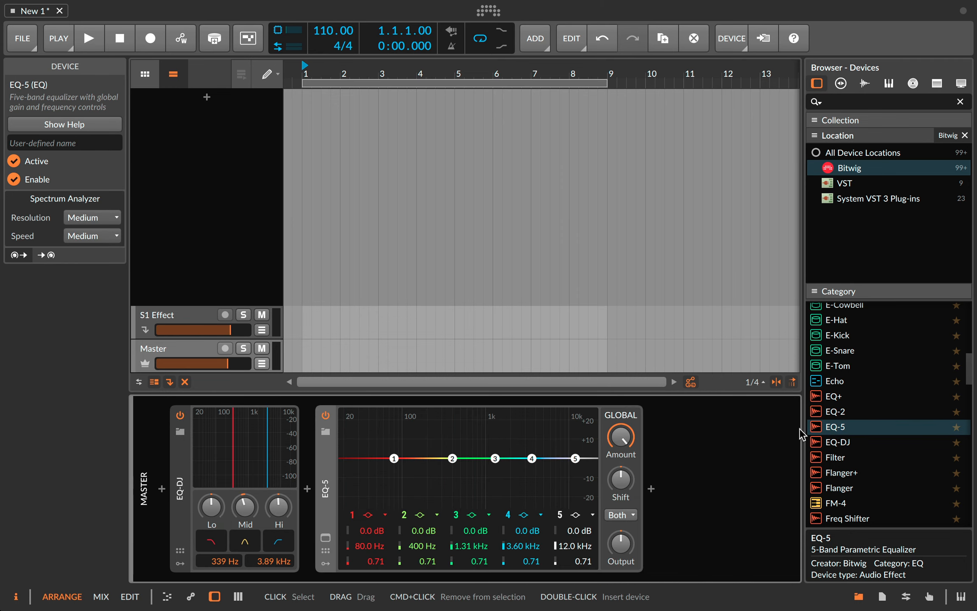
drag(395, 459, 398, 437)
drag(453, 459, 534, 469)
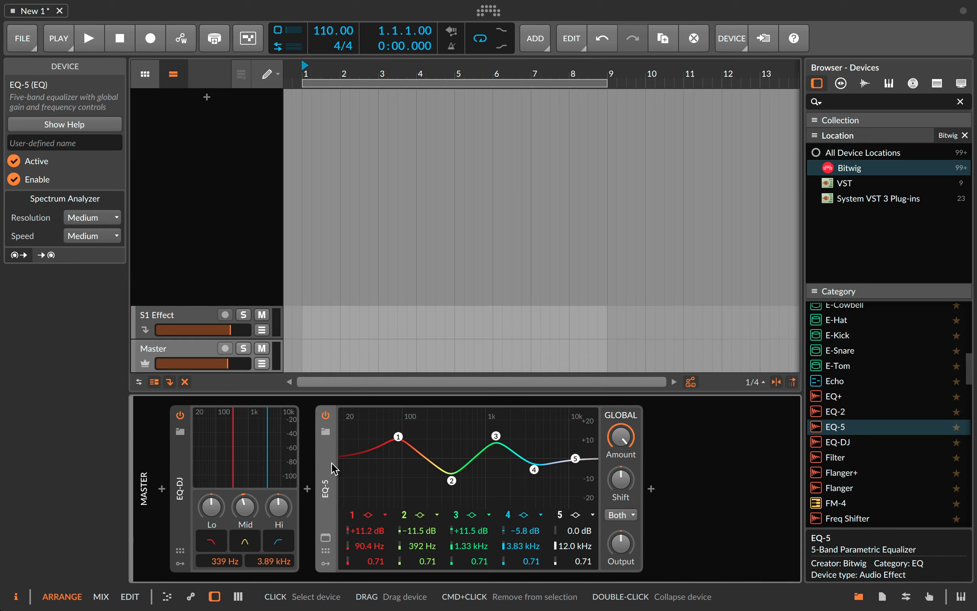
Step: Flatten the EQ-5 curve by setting bands 1, 2 and 3 to about +1.4, +0.4 and +9.0 dB
drag(399, 437, 431, 472)
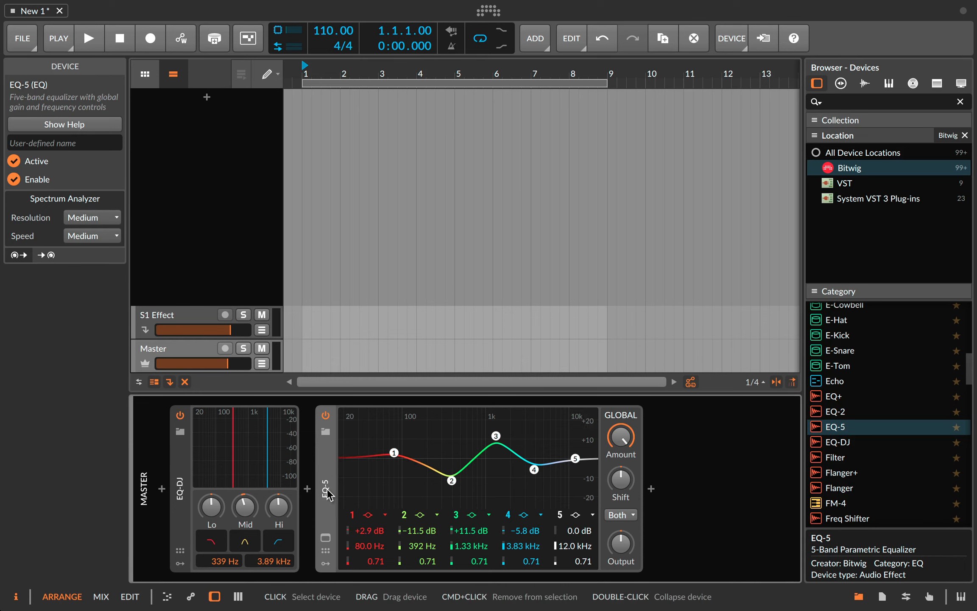
drag(452, 480, 496, 441)
drag(395, 452, 395, 455)
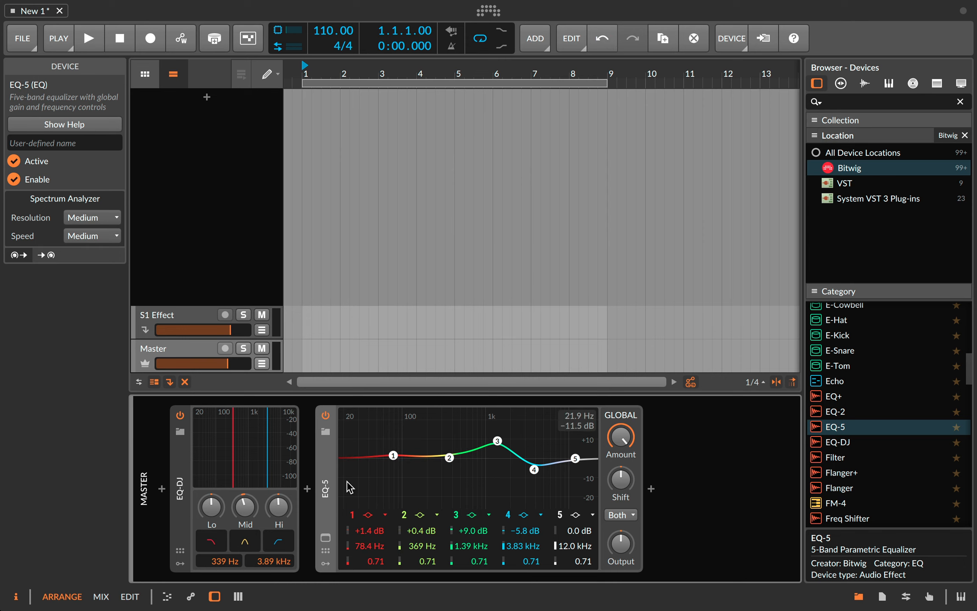
Step: Empty the Master chain by deleting EQ-5 and EQ-DJ, trying EQ-DJ's Lo and Mid gains before removing it
key(Delete)
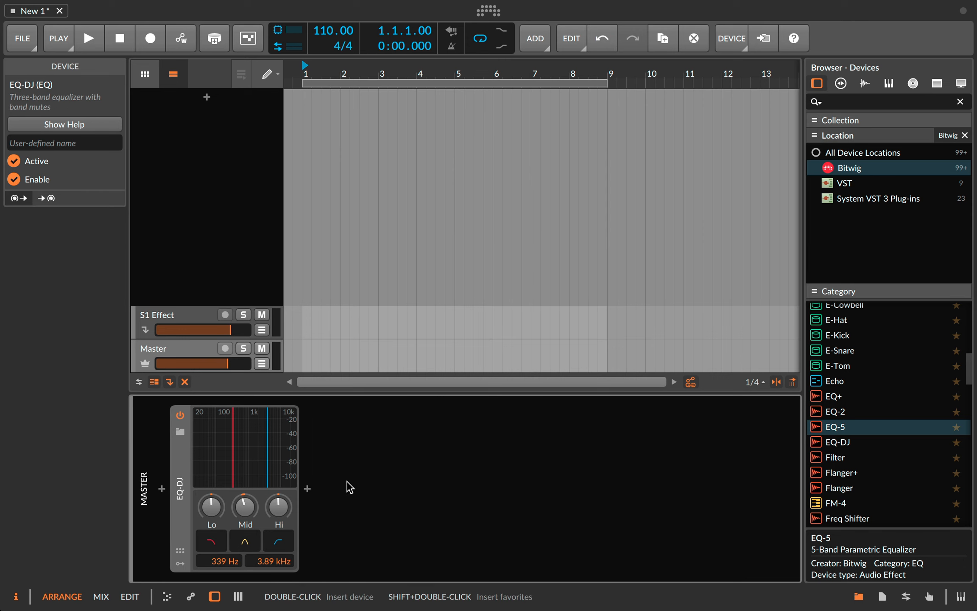
drag(218, 522, 245, 501)
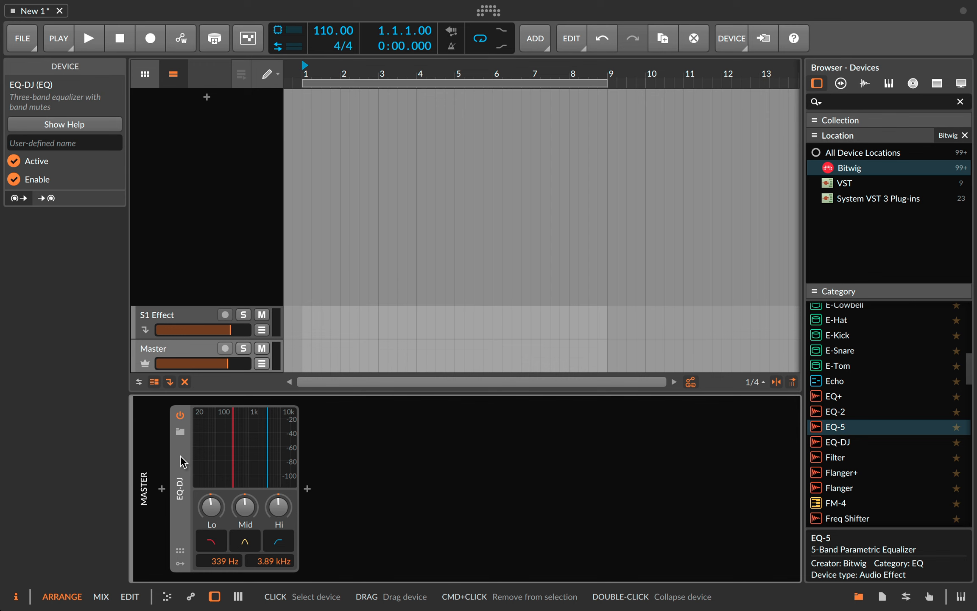
key(Delete)
Step: Look through the rest of the built-in Bitwig device list and return to its start
scroll(873, 452, down, 3)
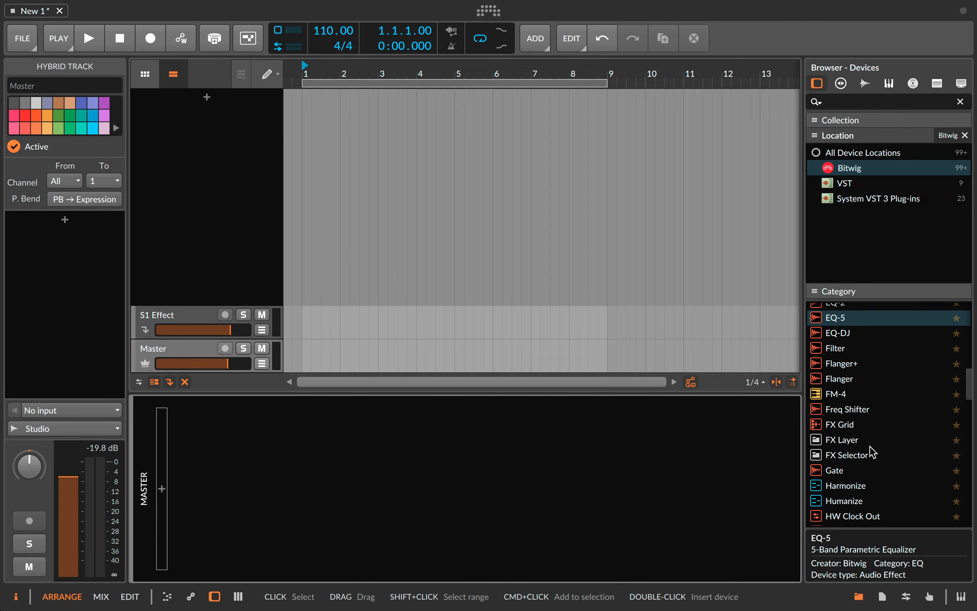
scroll(886, 473, down, 3)
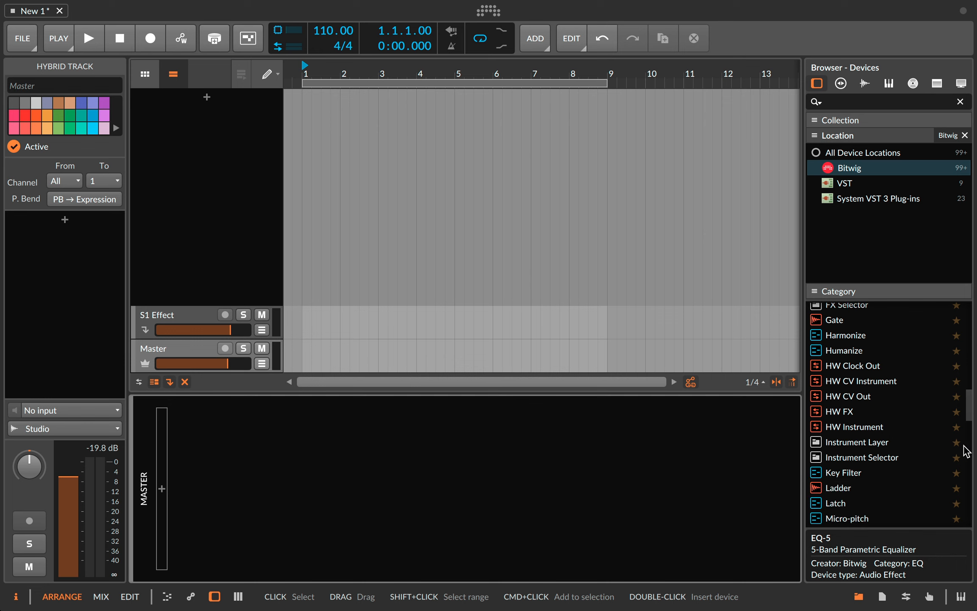
scroll(972, 451, down, 7)
drag(976, 451, 954, 293)
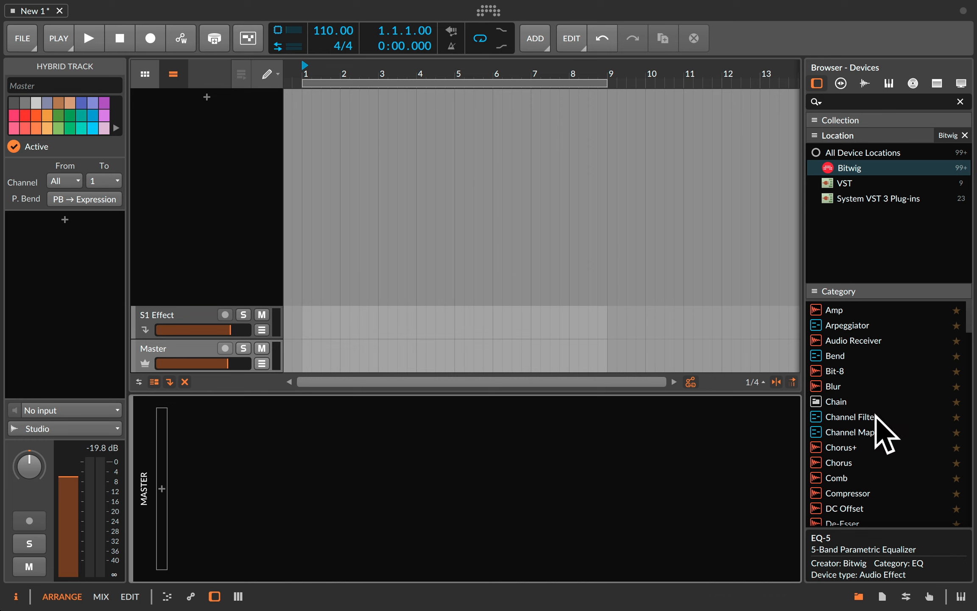
Step: List the VST plug-ins and add Sylenth1 to the Master track, closing its plug-in window
click(850, 190)
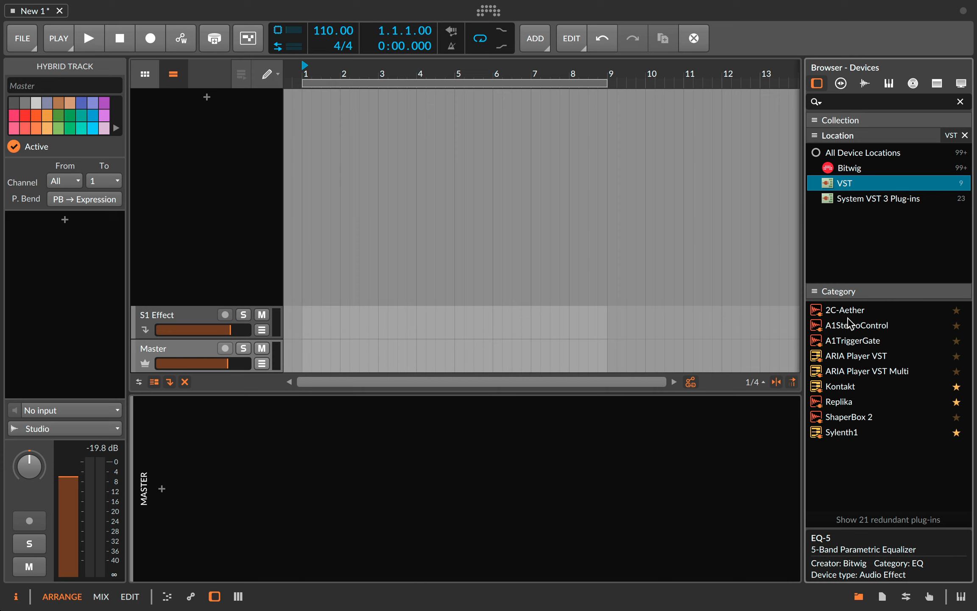
double_click(846, 434)
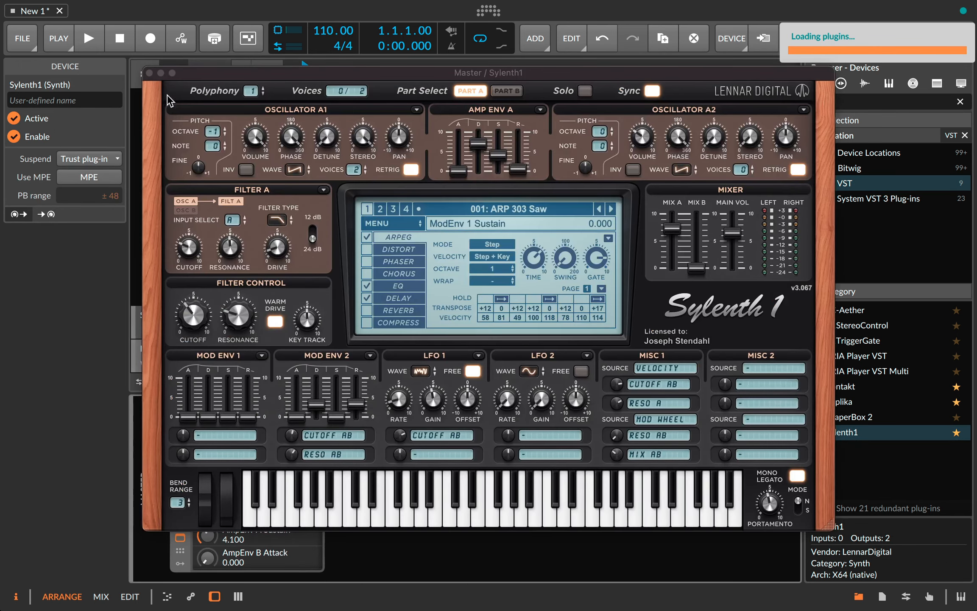
click(149, 72)
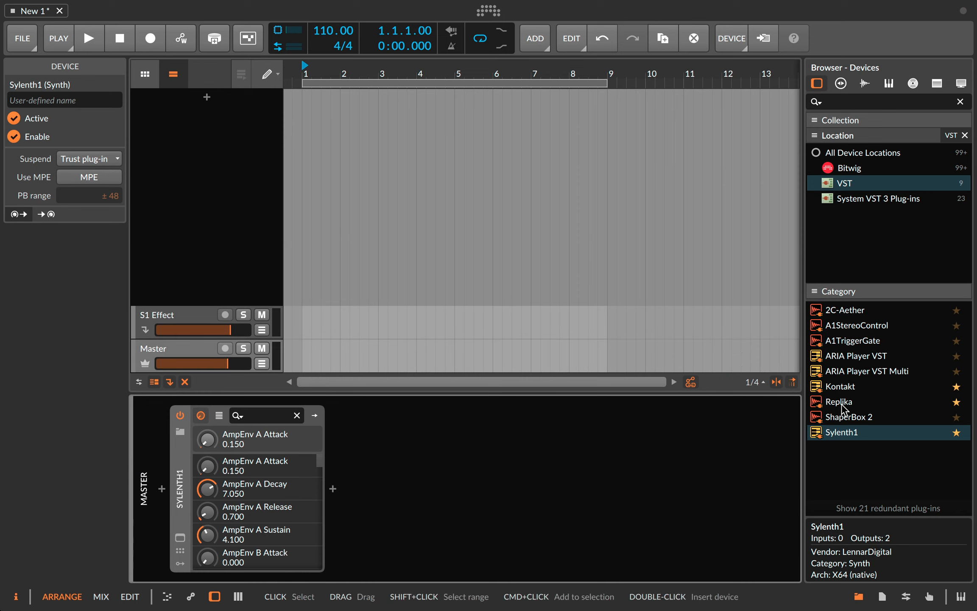
Step: Add Replika after Sylenth1 on the Master track, and reopen and close its plug-in window from the device
double_click(842, 404)
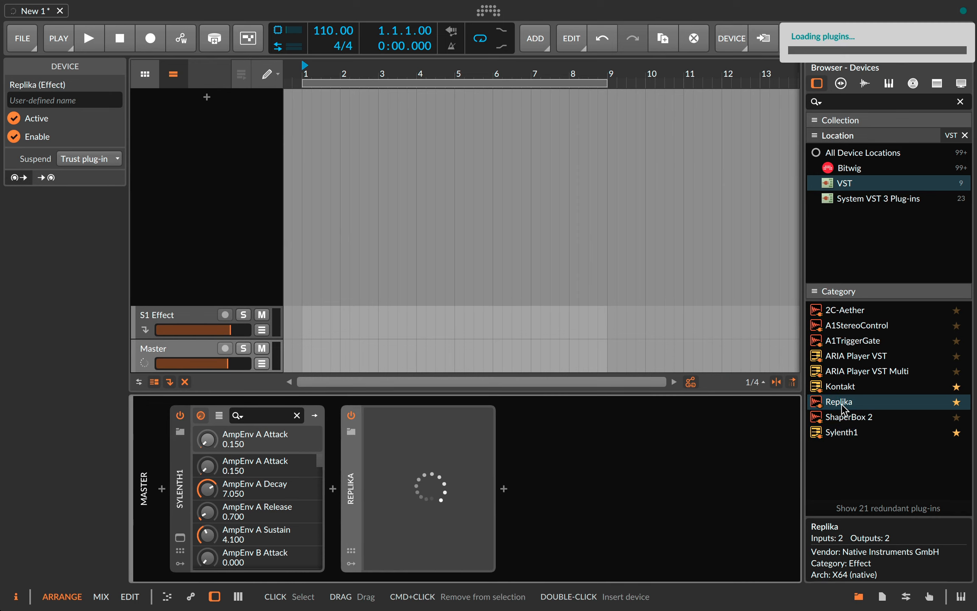
click(352, 539)
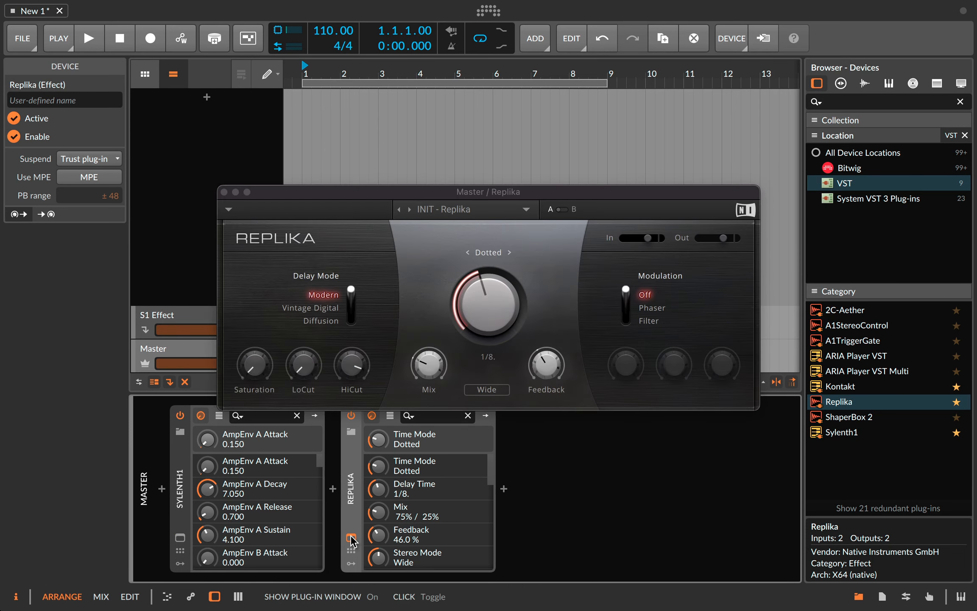
click(224, 192)
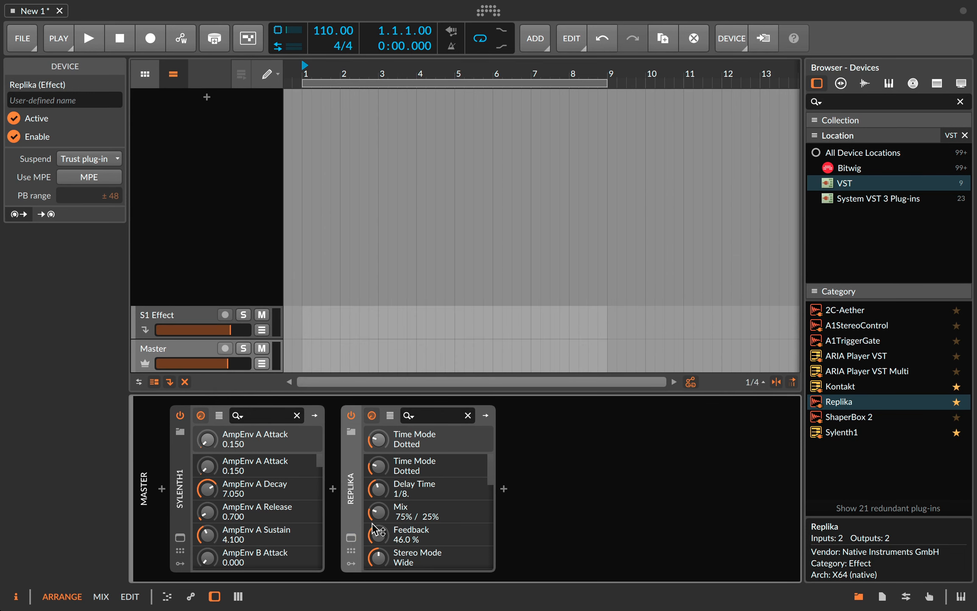
click(352, 541)
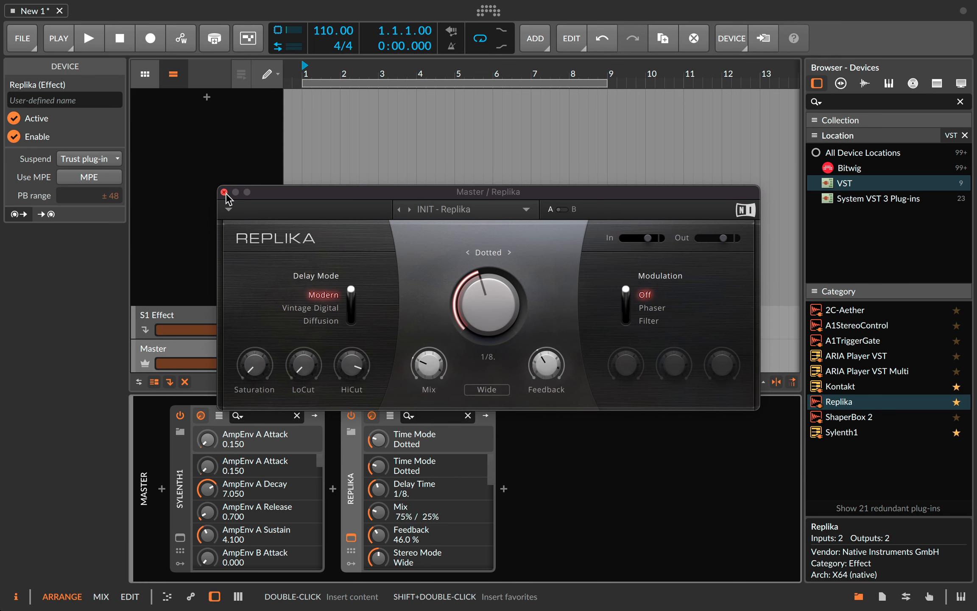
click(224, 192)
Step: Look through the System VST 3 plug-ins and switch the browser from devices to presets
click(862, 199)
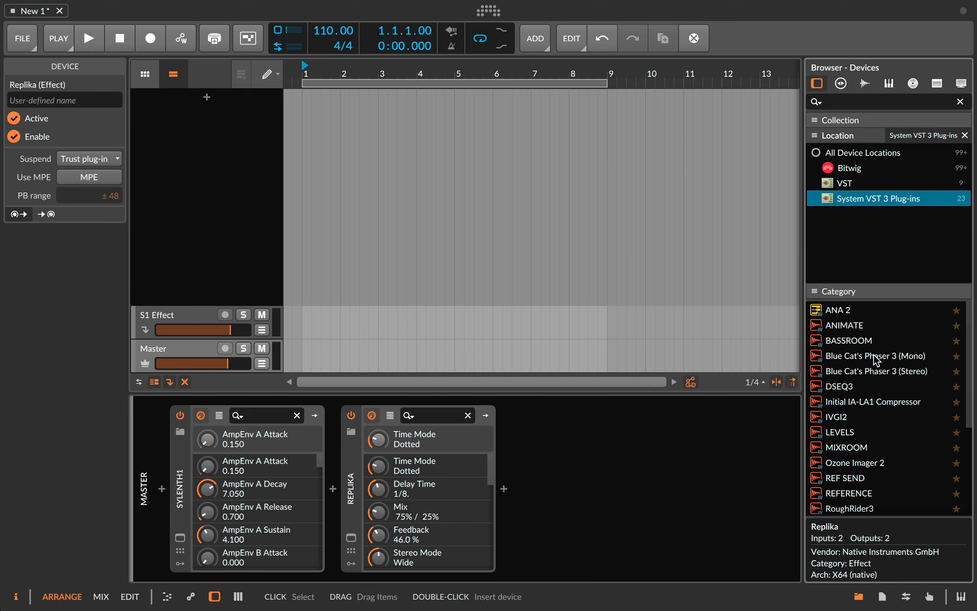
scroll(875, 359, down, 3)
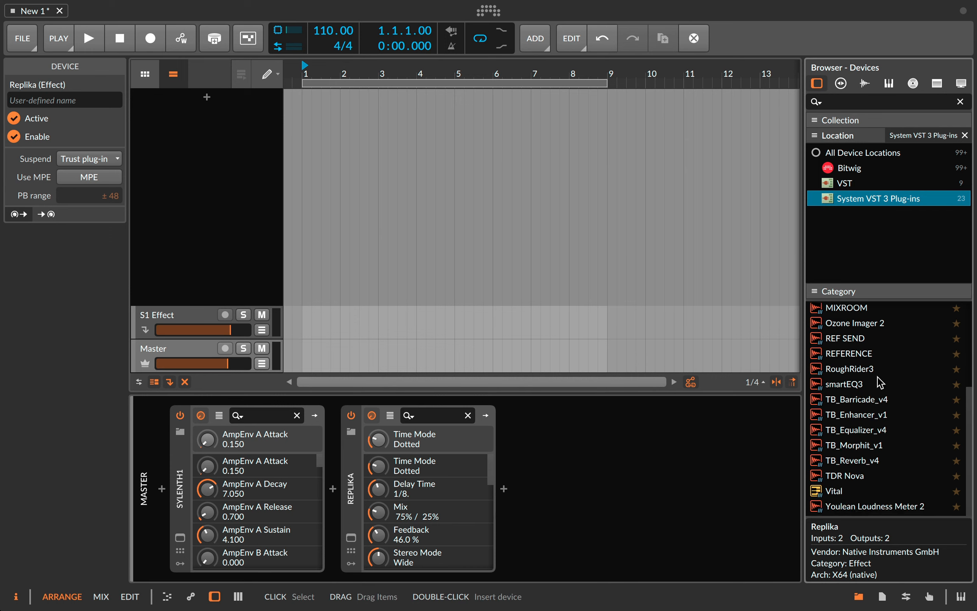
scroll(874, 382, up, 3)
scroll(849, 403, down, 3)
scroll(860, 450, up, 3)
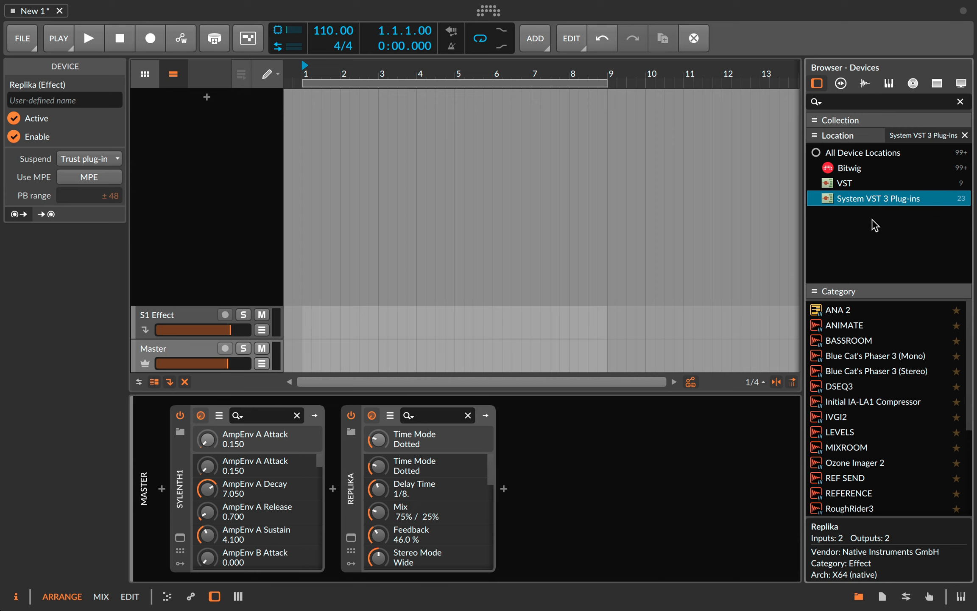
click(840, 84)
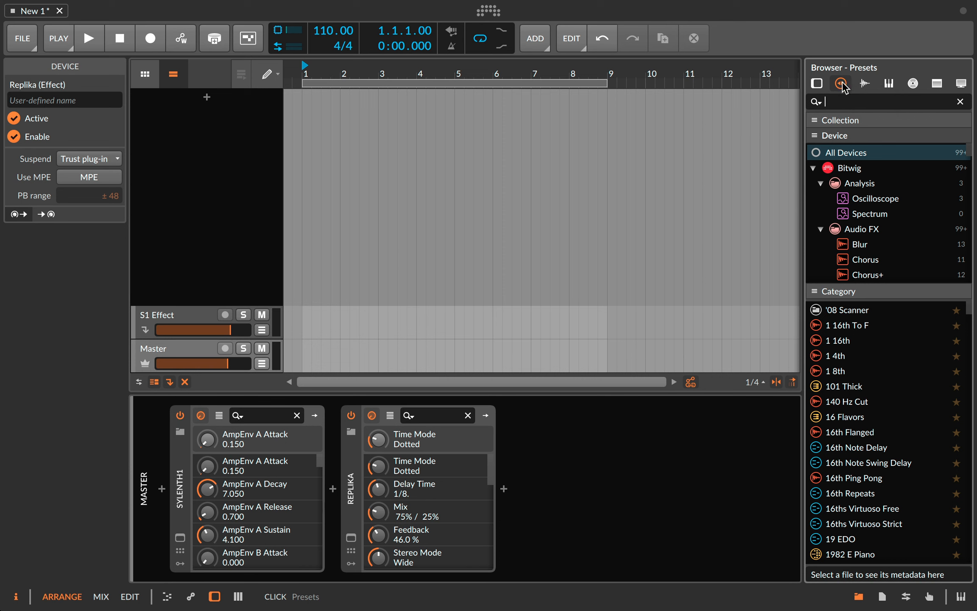
Step: Switch the browser to samples and audition several of the Clap 12bit Gothen and Clap ASM samples
click(864, 87)
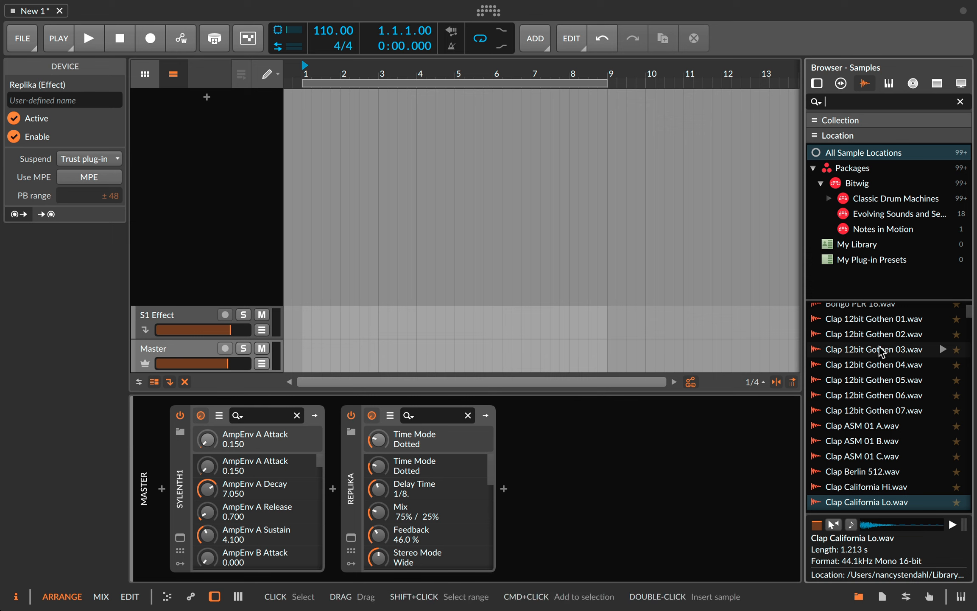
click(943, 351)
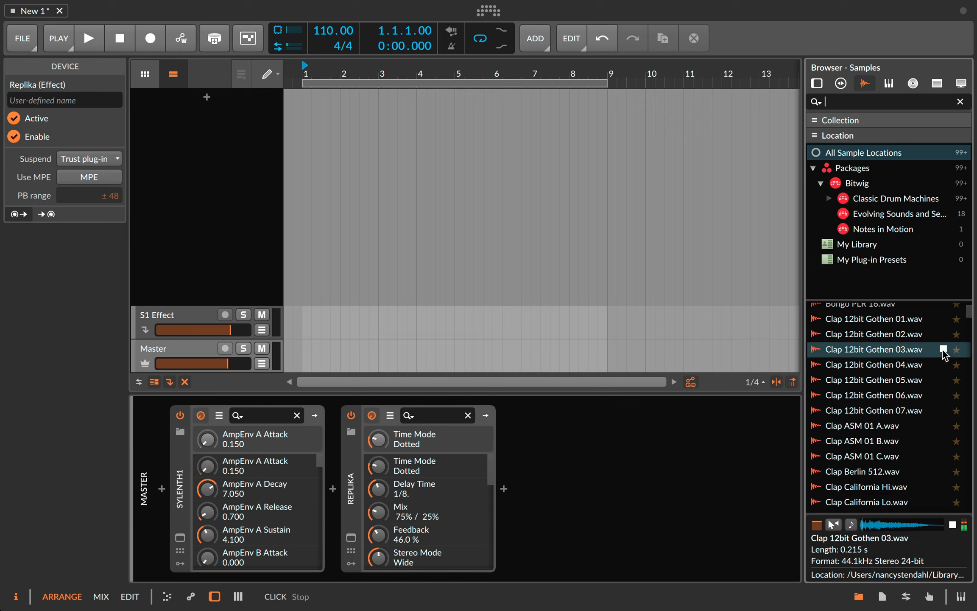
click(942, 334)
click(943, 320)
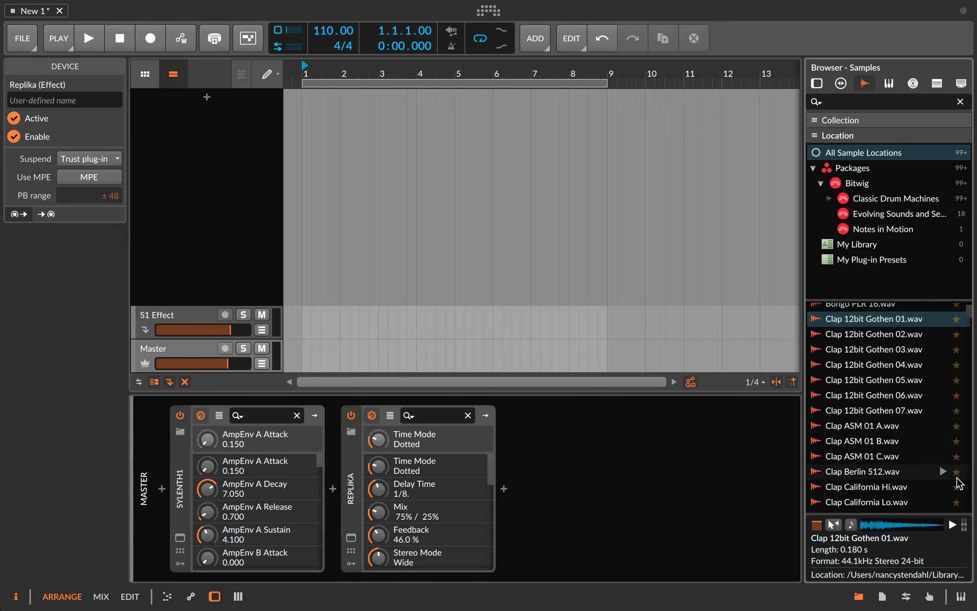
click(943, 440)
click(943, 426)
click(943, 410)
click(942, 395)
click(943, 380)
click(943, 365)
click(942, 349)
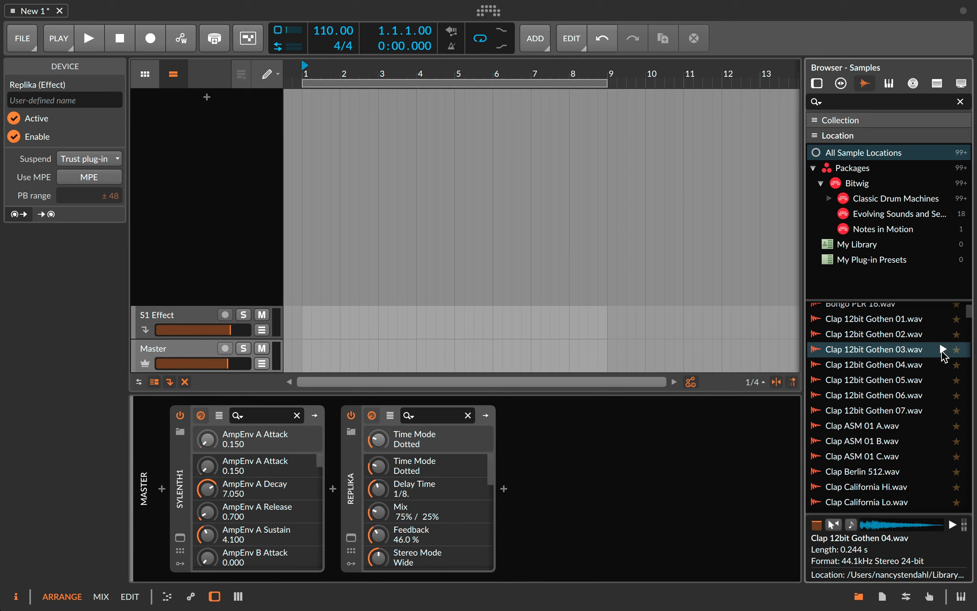
Step: Start a new instrument track, audition Bongo PLR samples for it up to Bongo PLR 08, and cancel the insertion
click(208, 99)
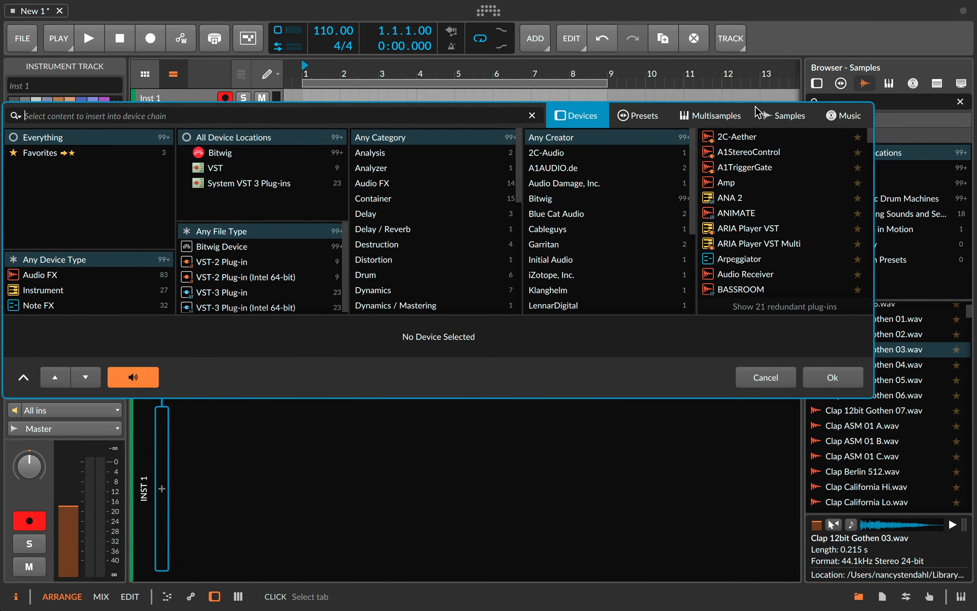
click(790, 118)
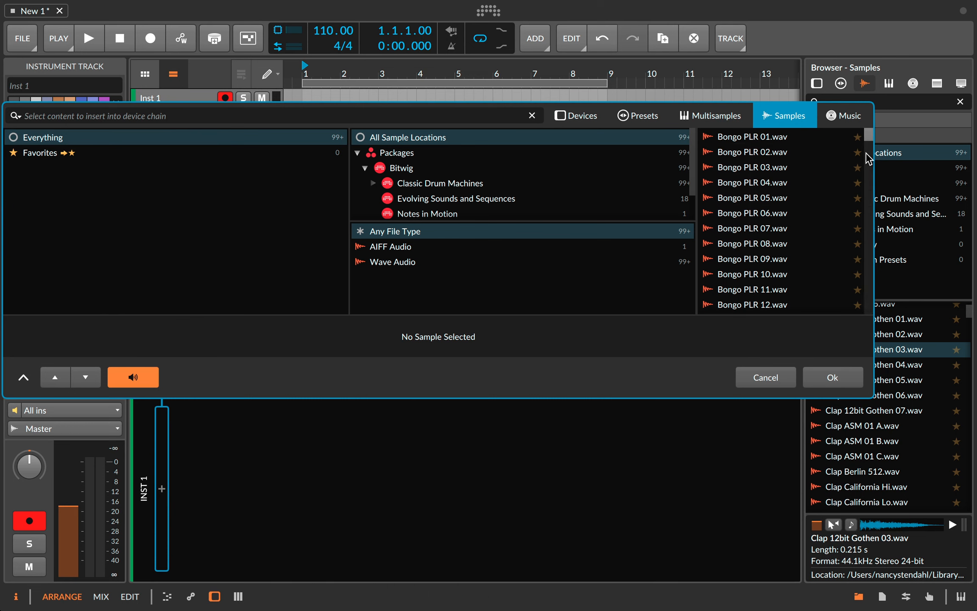
click(845, 152)
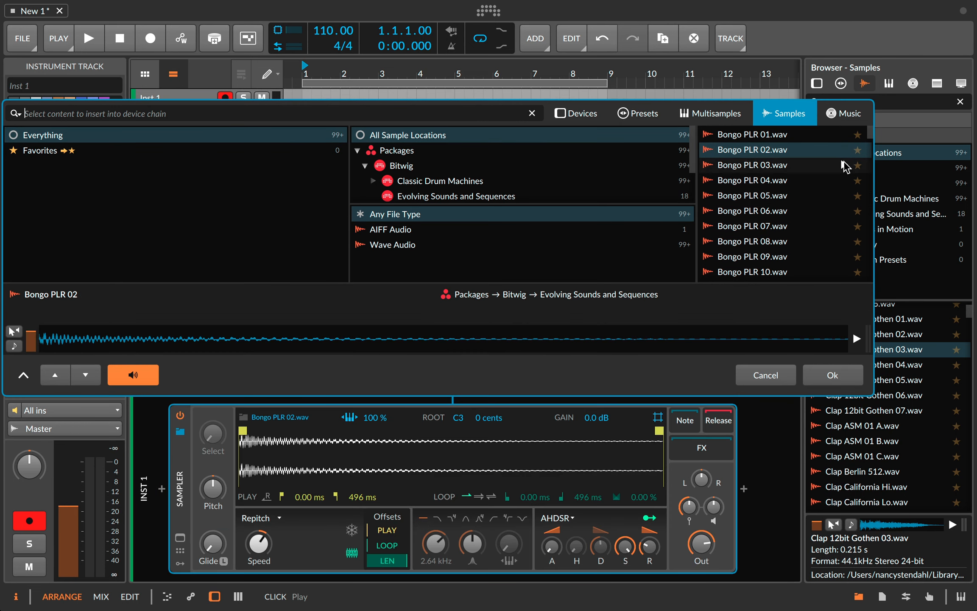
click(844, 165)
click(843, 180)
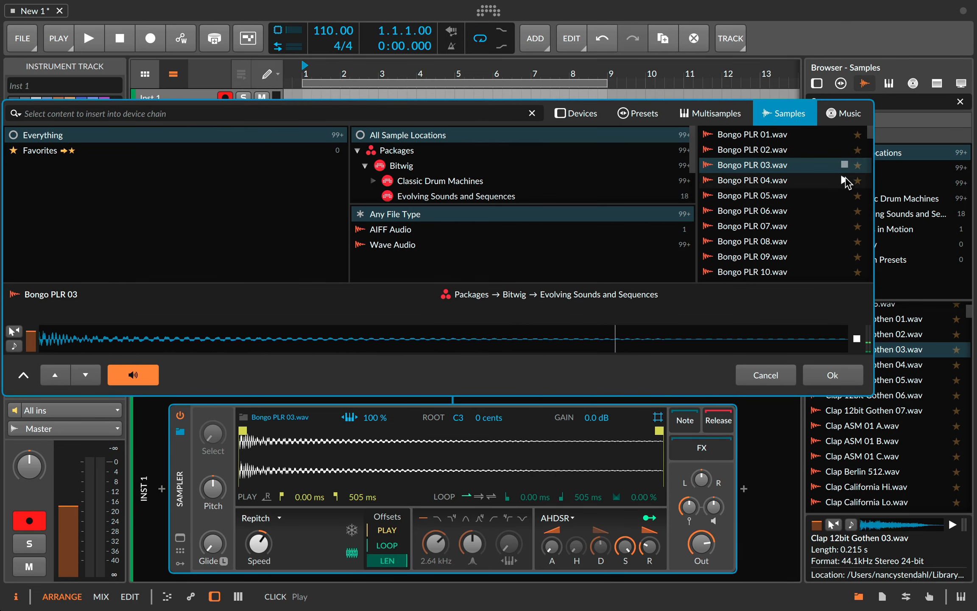
click(844, 196)
click(844, 211)
click(845, 226)
click(845, 242)
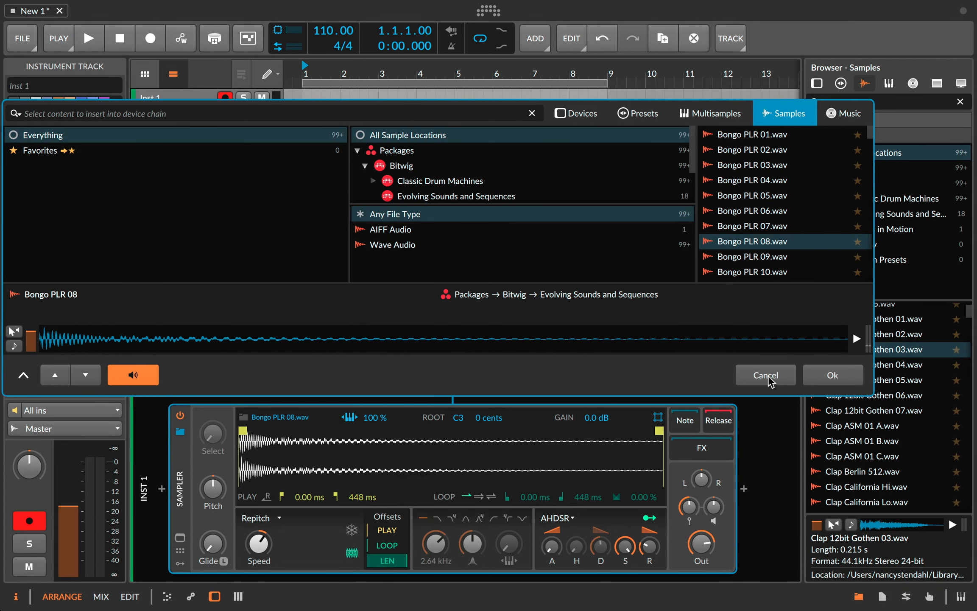
click(767, 375)
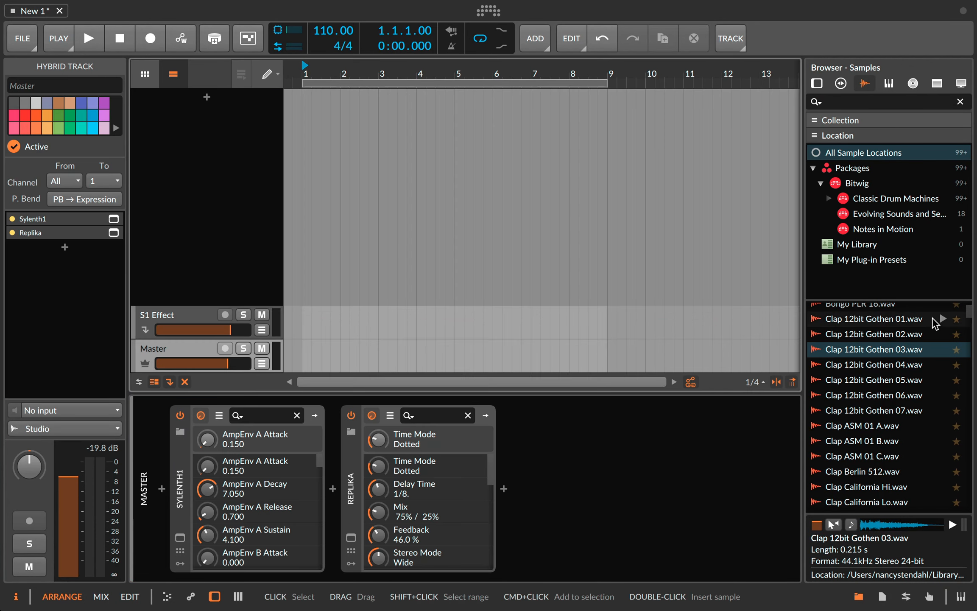
Step: Look through the browser's multisample, music and clip content
click(895, 85)
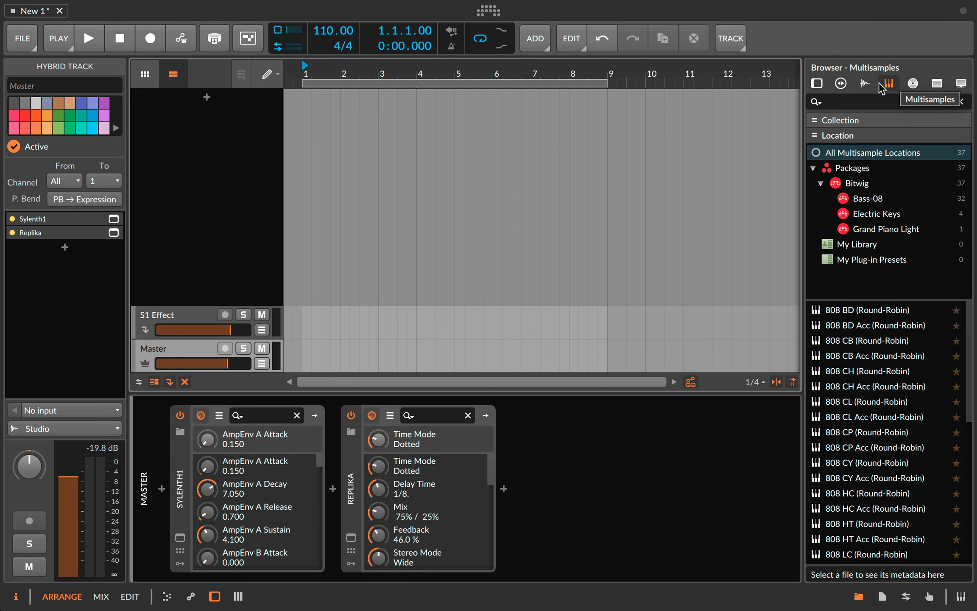
click(913, 84)
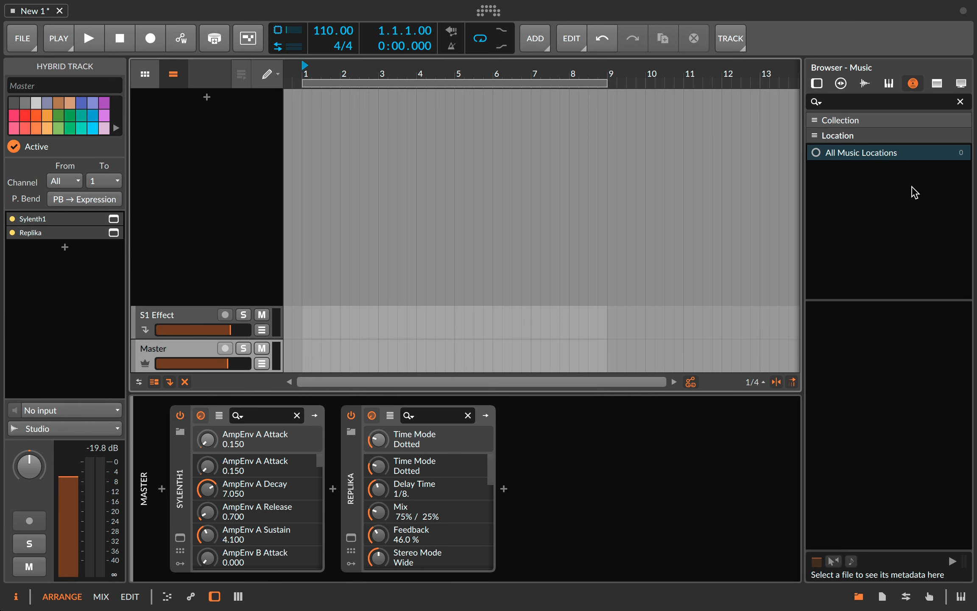
click(939, 84)
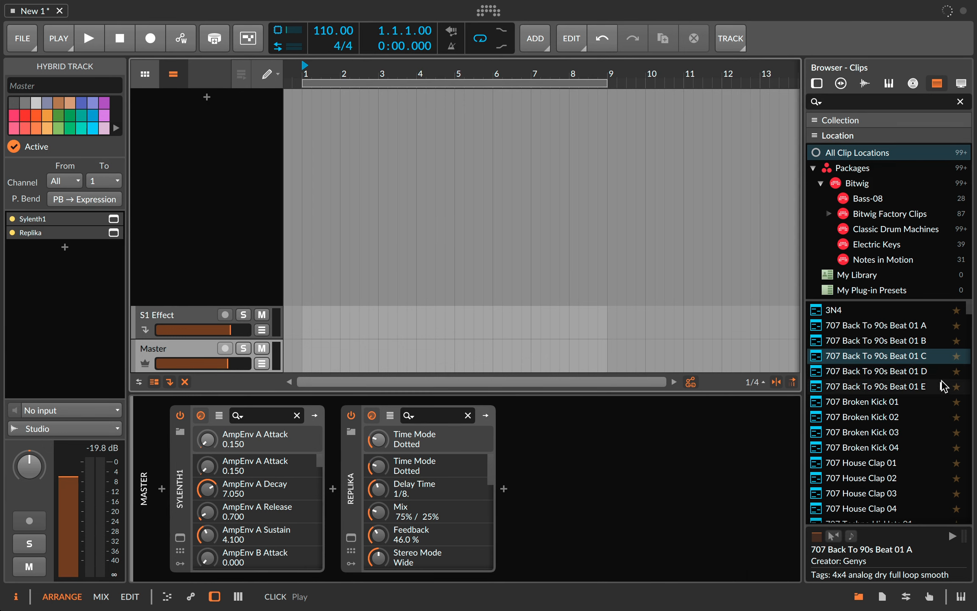
Step: Browse the computer's drives in the file browser, open the SD Card folder, and return to the device list
click(961, 84)
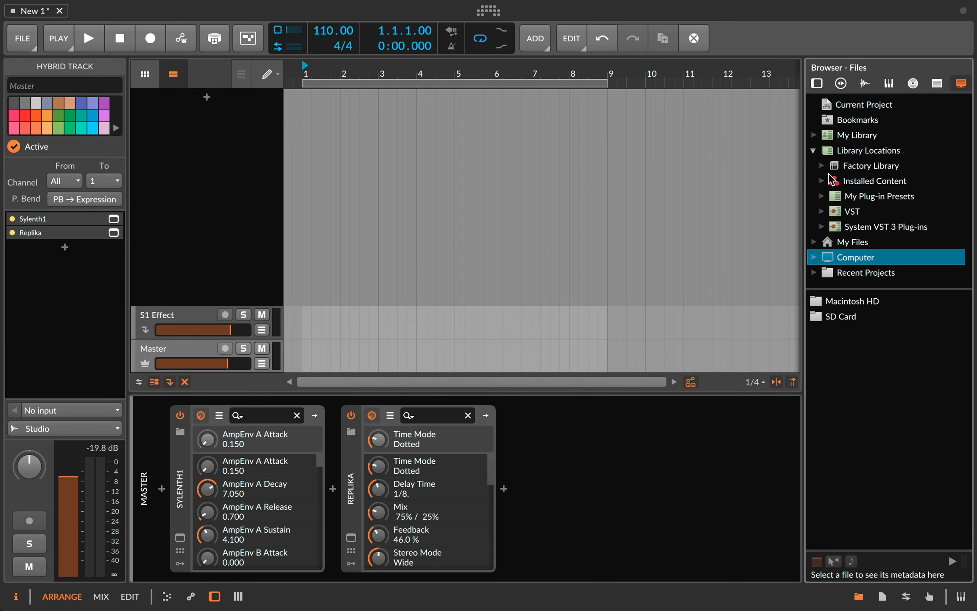
click(815, 258)
click(815, 258)
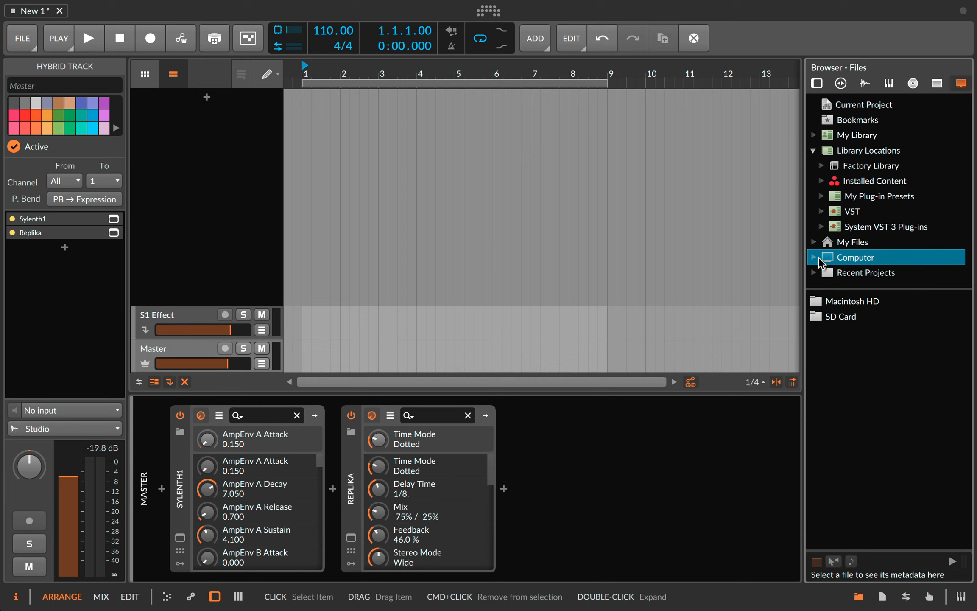
click(819, 258)
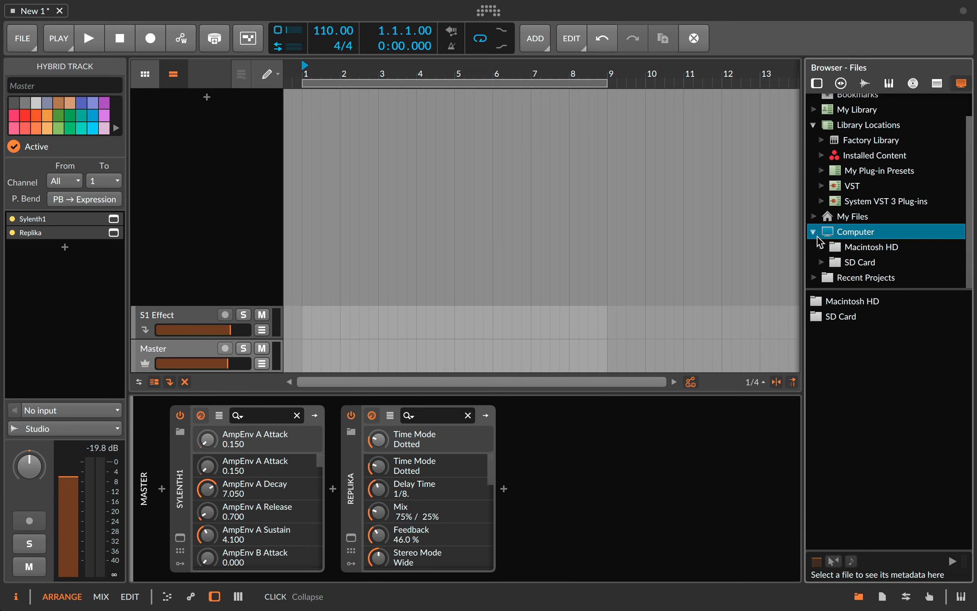
click(832, 319)
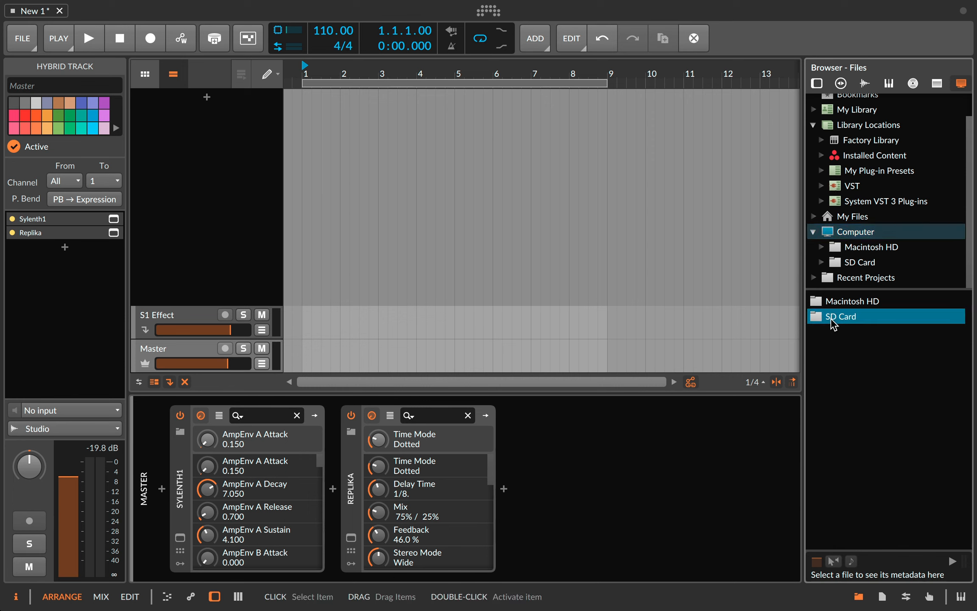
double_click(845, 322)
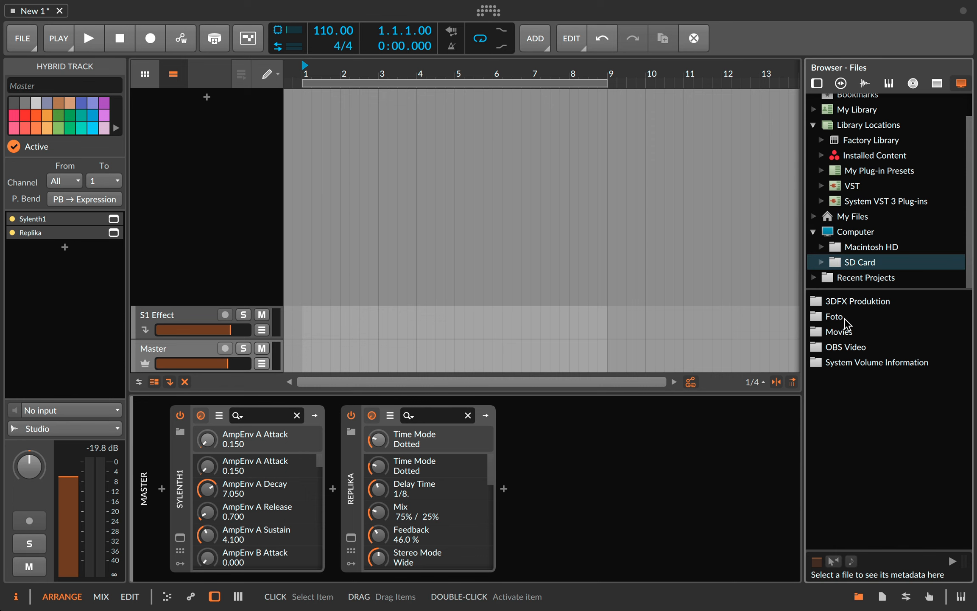
click(822, 262)
scroll(857, 198, up, 1)
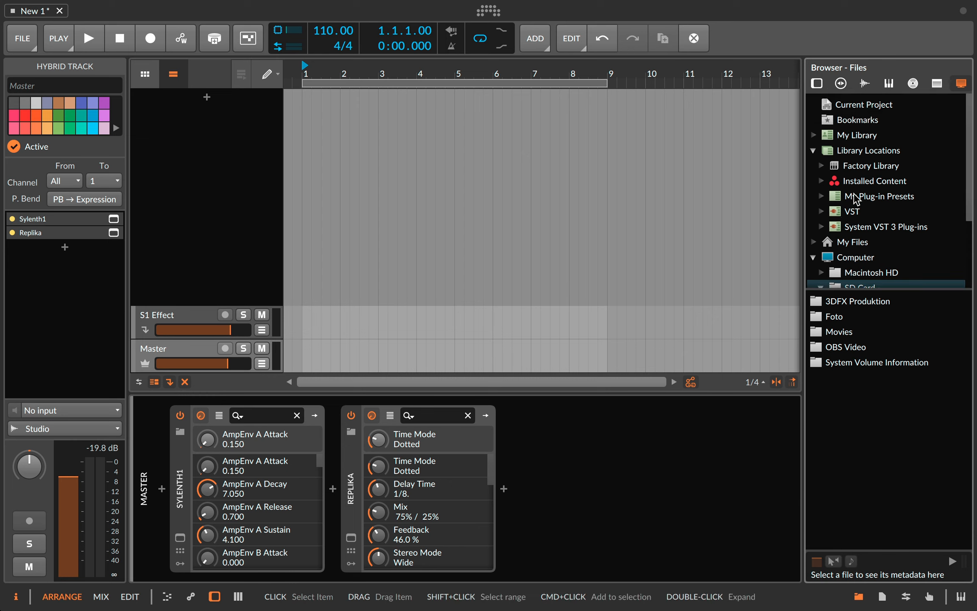
click(818, 84)
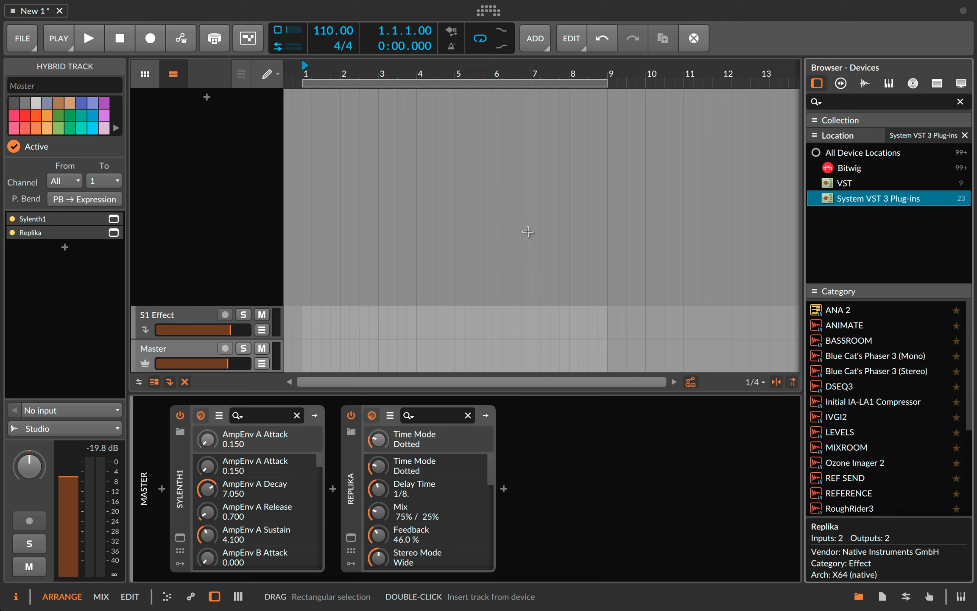
click(578, 39)
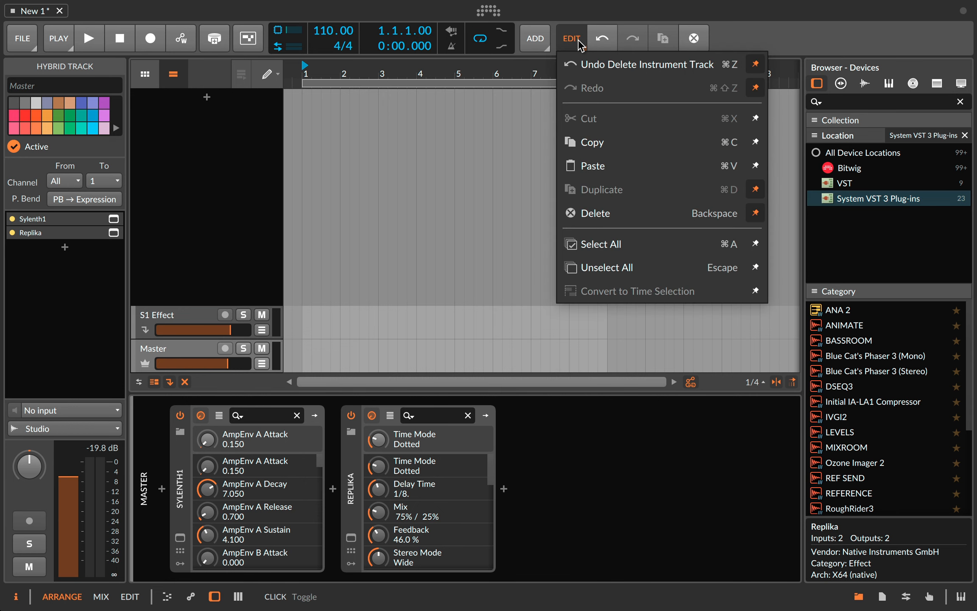
click(579, 39)
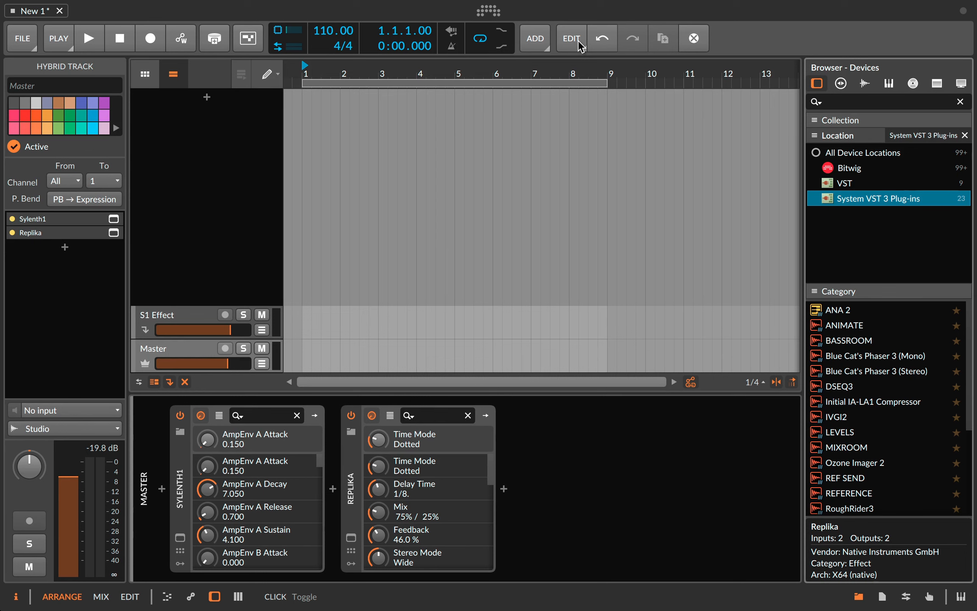
click(579, 40)
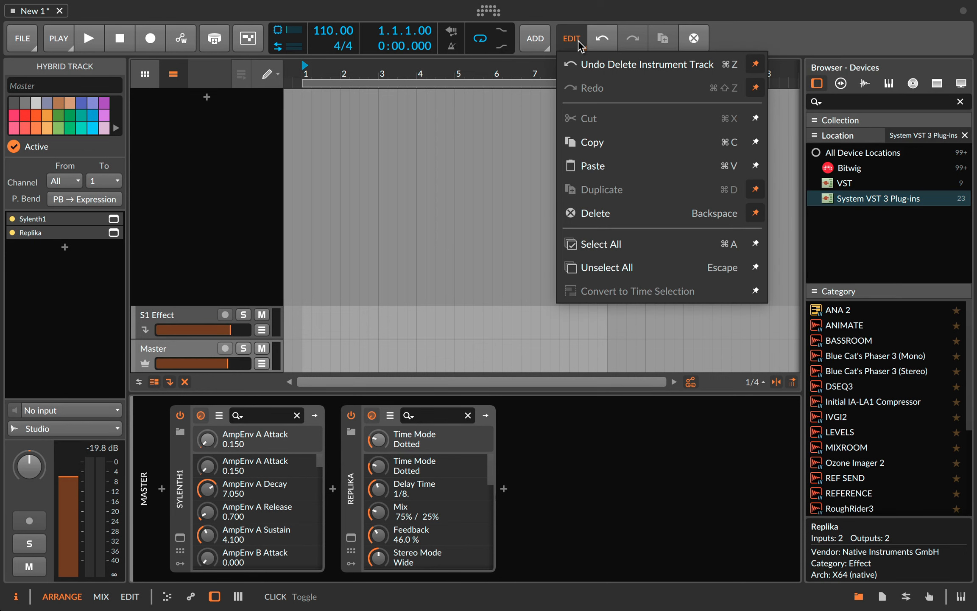
click(578, 40)
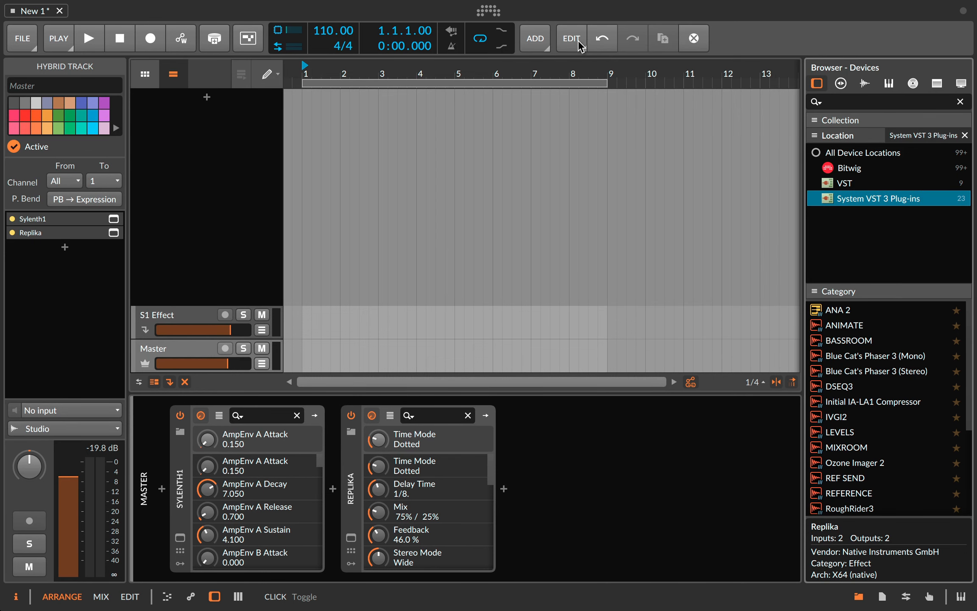
Step: Open the recent project Trance Nr2 and look over its arrangement
click(490, 14)
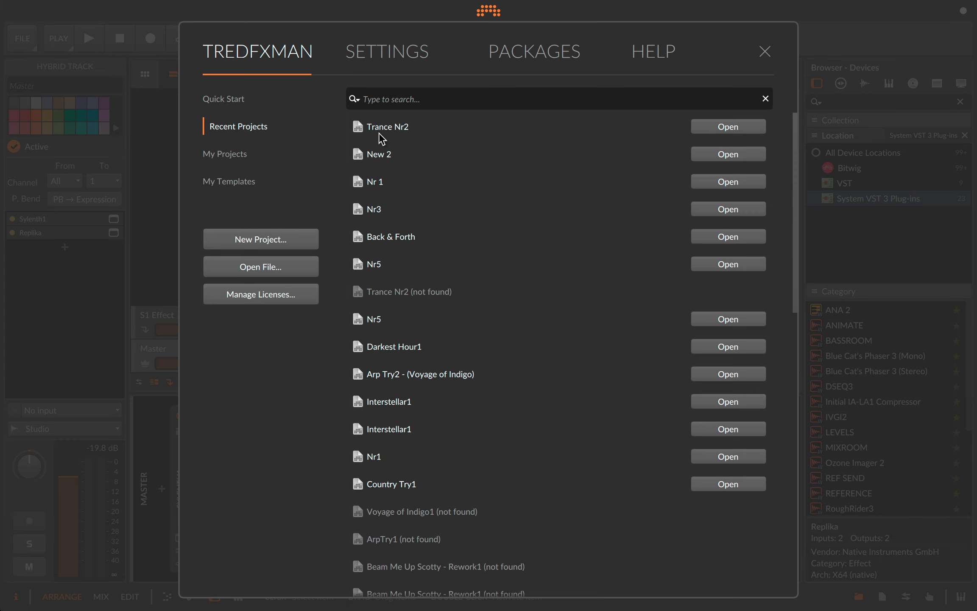
click(720, 127)
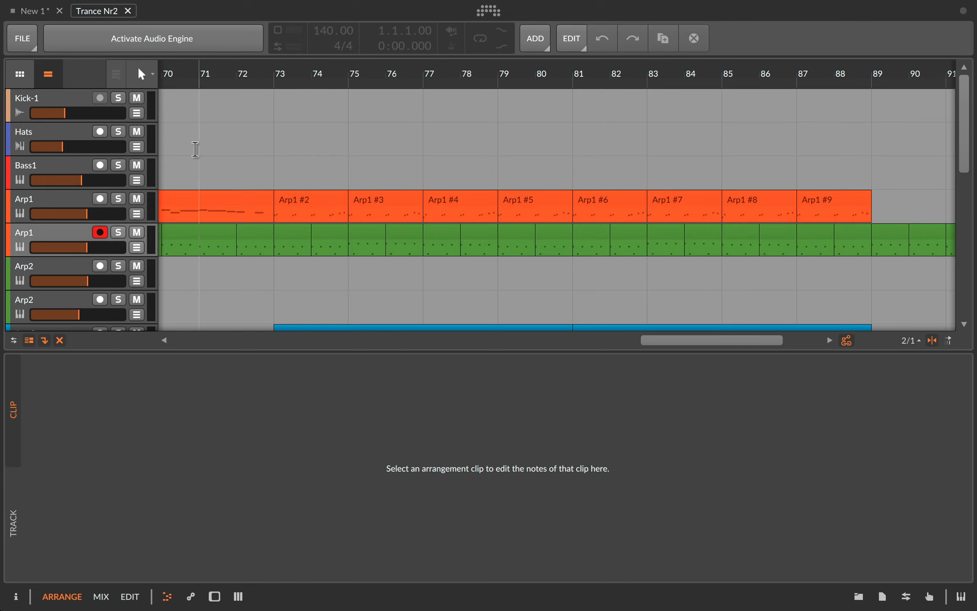
drag(247, 80, 456, 157)
scroll(364, 206, down, 5)
scroll(368, 197, up, 3)
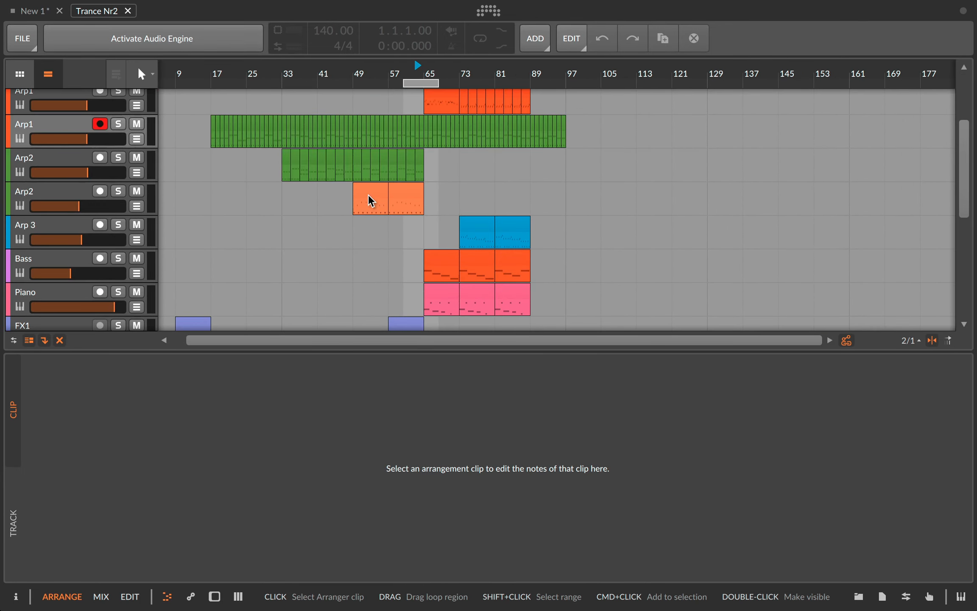
Step: Cut the FX1 and FX2 tracks from the Trance Nr2 arrangement
scroll(365, 197, down, 3)
drag(185, 80, 282, 146)
click(76, 221)
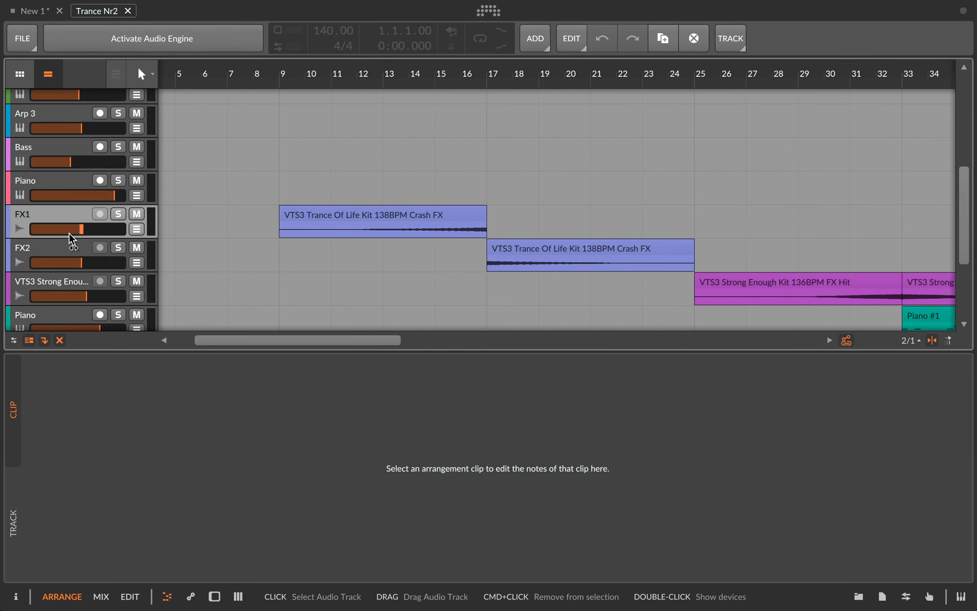
shift+click(53, 248)
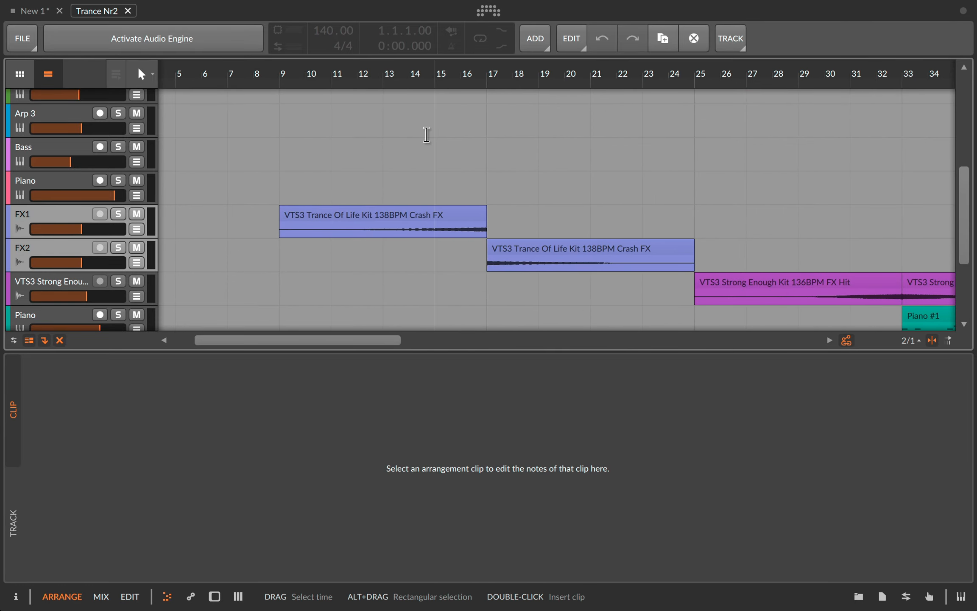
click(578, 41)
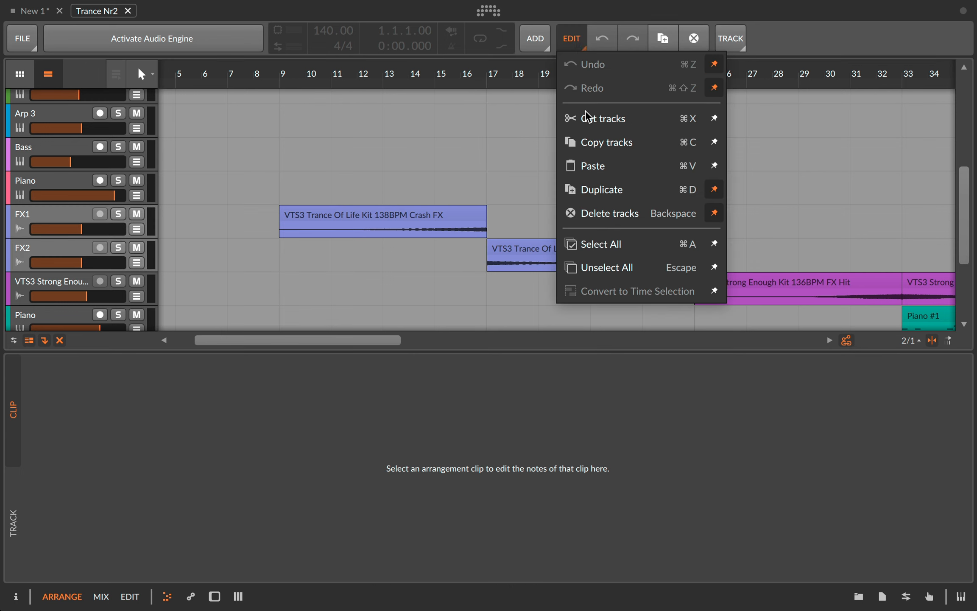
click(591, 121)
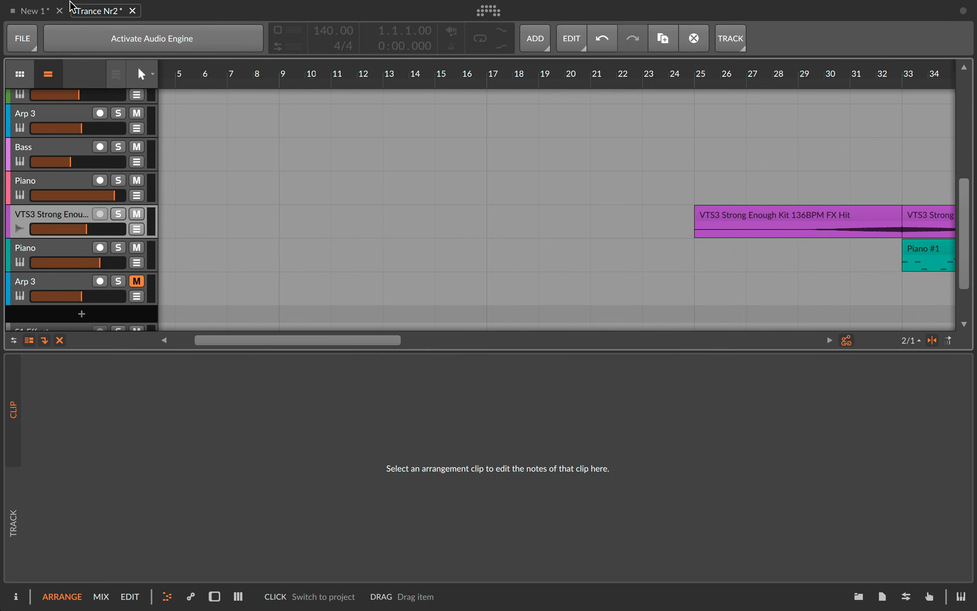
Step: Switch to the New 1 project and paste the cut FX1 and FX2 tracks into its arrangement
click(33, 12)
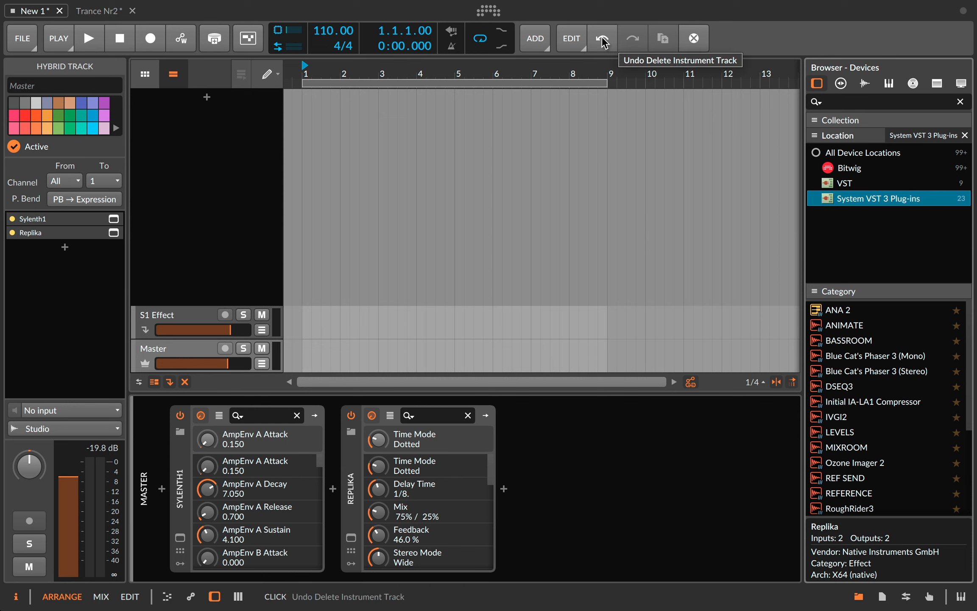
click(570, 39)
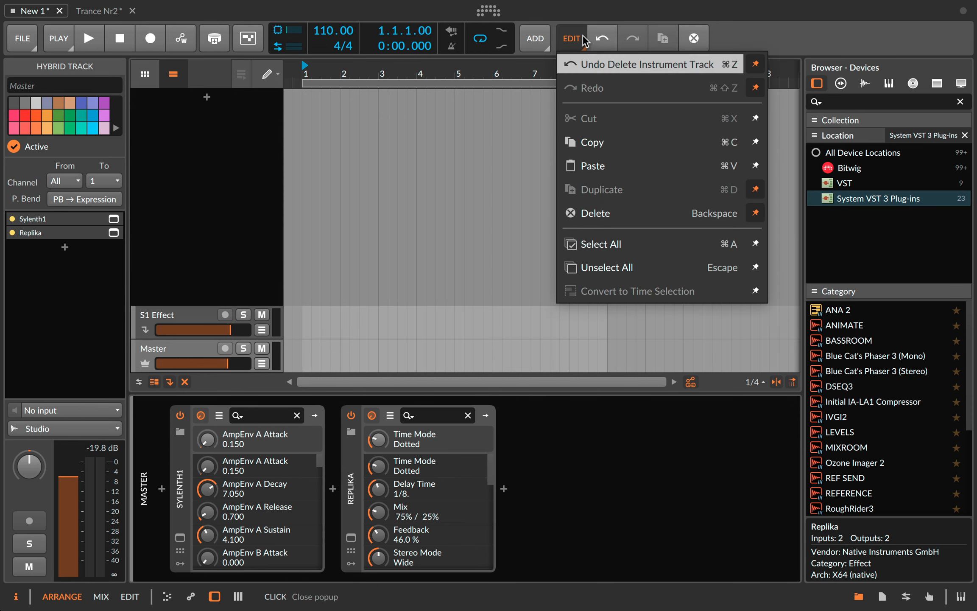
click(587, 172)
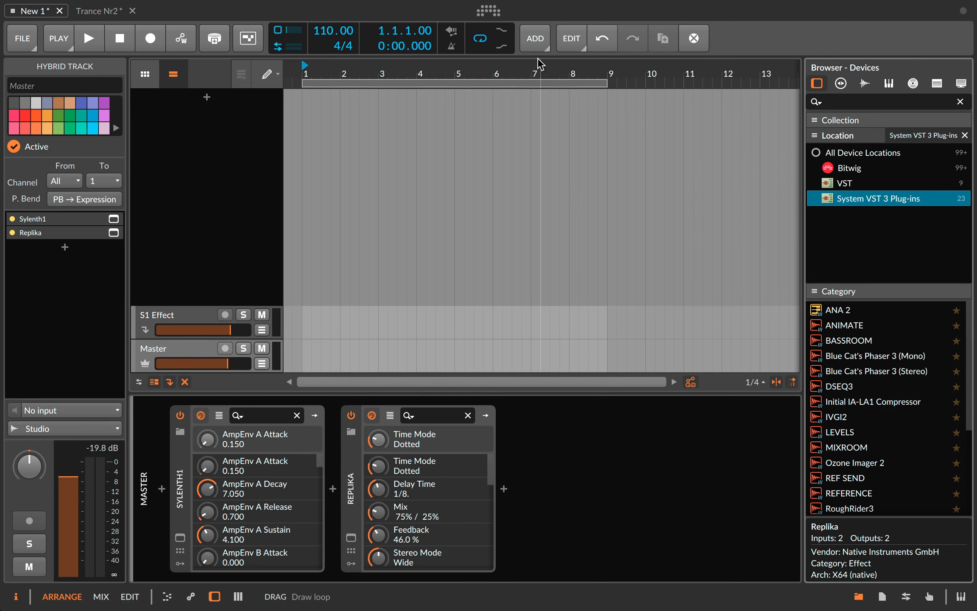
drag(515, 66, 514, 98)
right_click(245, 109)
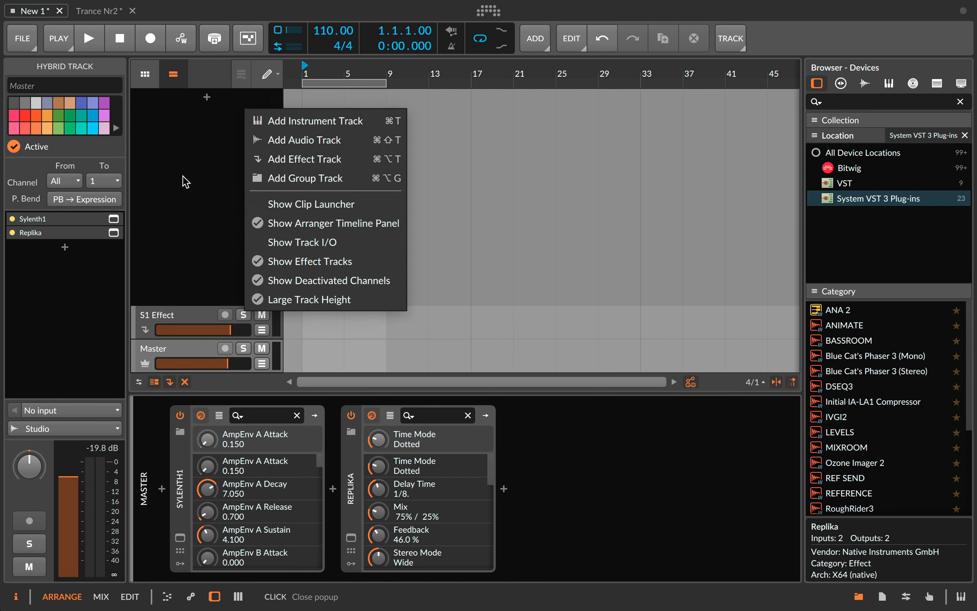
click(183, 178)
click(545, 43)
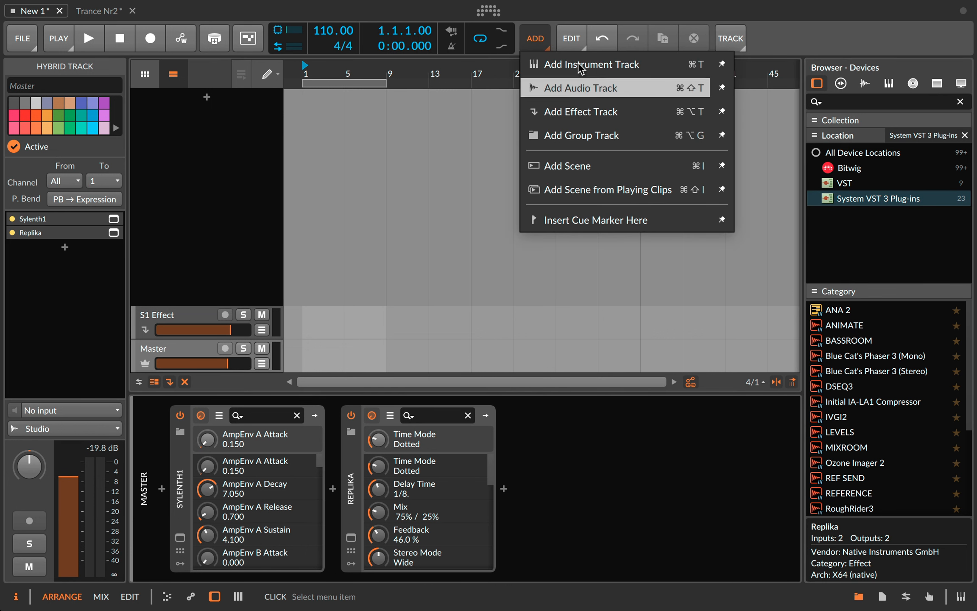
click(572, 38)
click(598, 167)
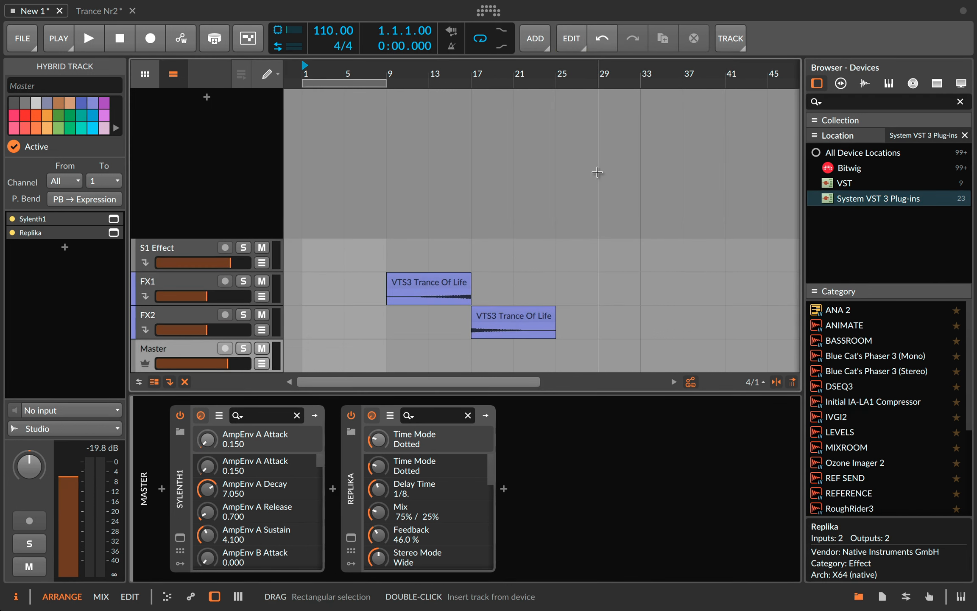
Step: Select both VTS3 Trance Of Life clips and move them off the effect tracks into the empty track area as new audio tracks
click(437, 282)
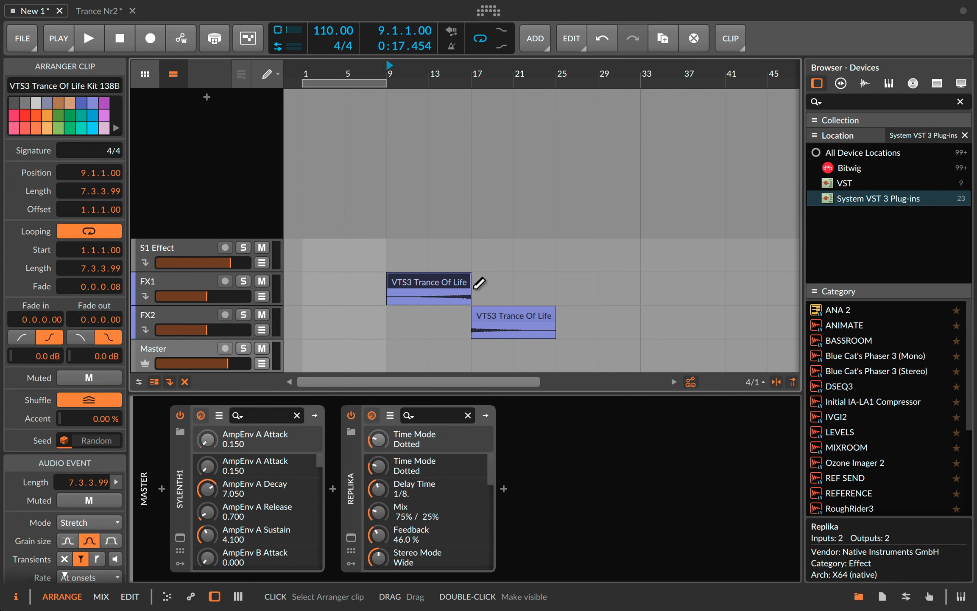
click(507, 325)
super+click(458, 286)
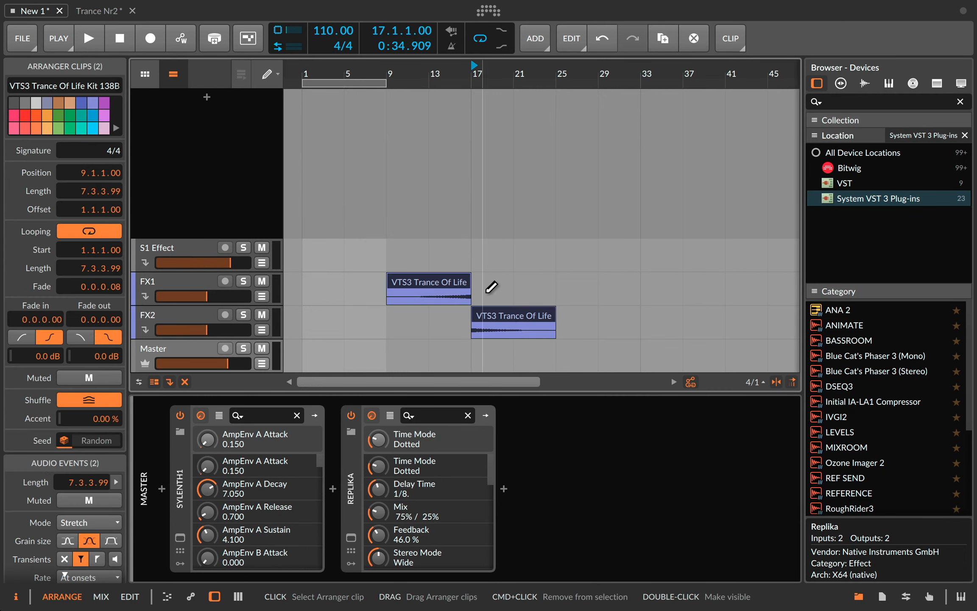
click(500, 318)
super+click(446, 280)
drag(446, 284, 437, 209)
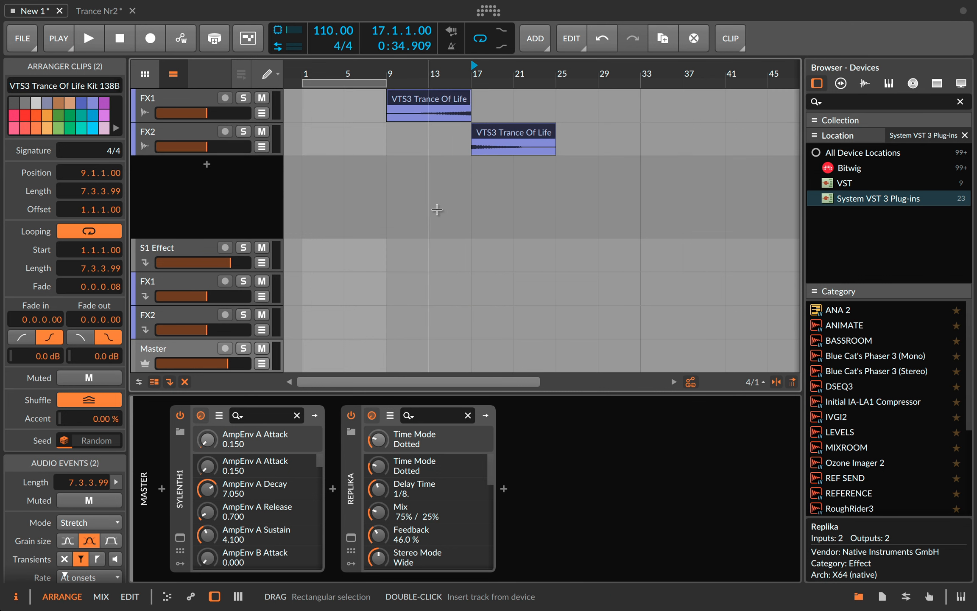
Step: Draw a loop region about 10 bars long on the timeline and move it to start at bar 9
click(186, 106)
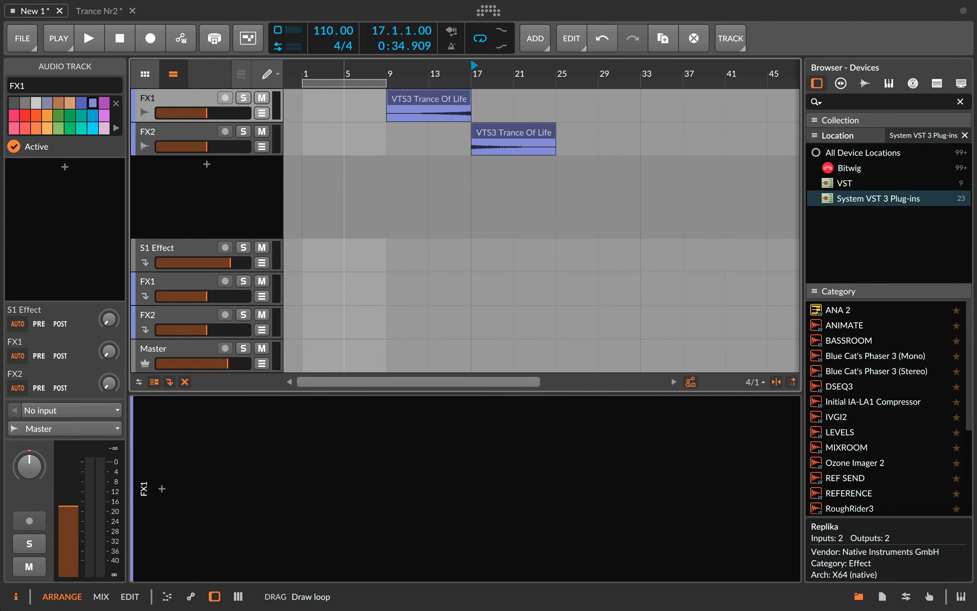
drag(345, 83, 452, 83)
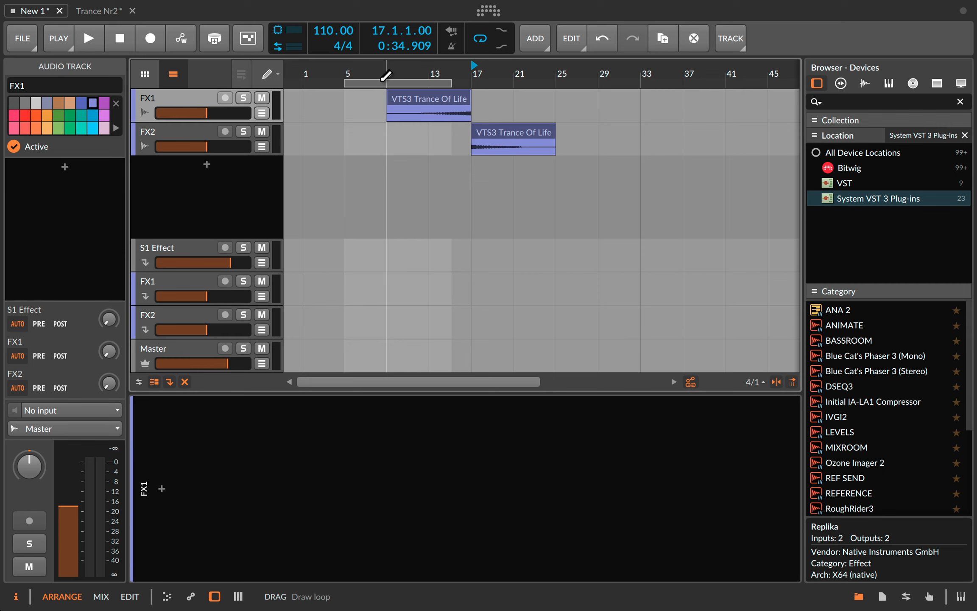
drag(386, 84, 435, 89)
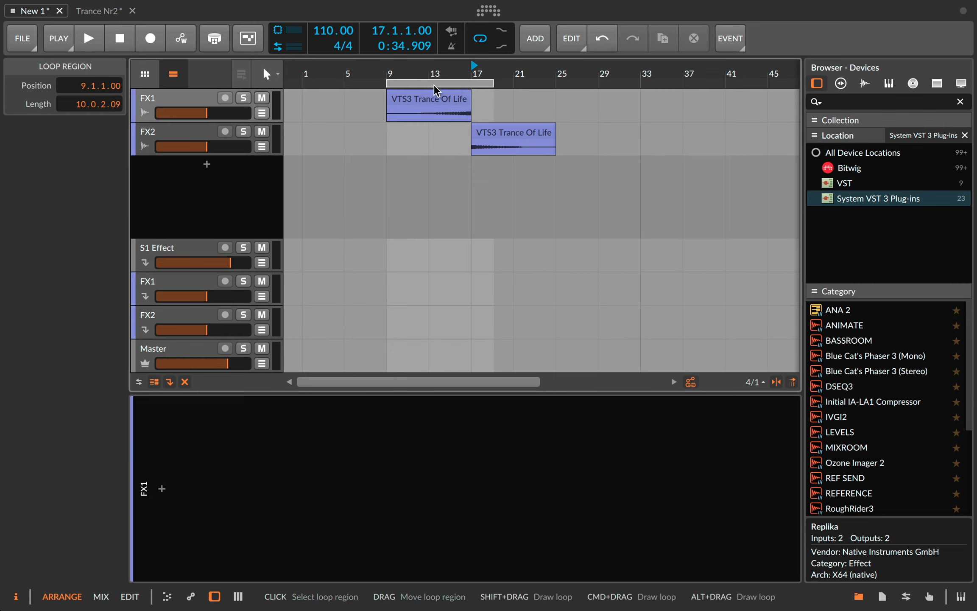
Step: Play the FX1 clip from about bar 15, raise the FX1 audio track's volume slightly, and stop playback
click(444, 69)
key(space)
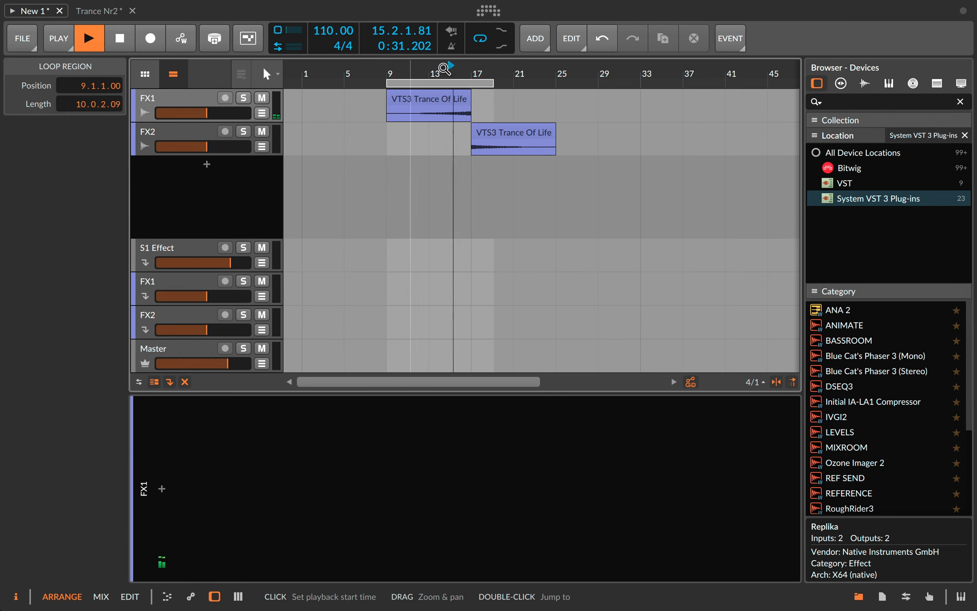
mouse_move(207, 114)
mouse_down()
mouse_move(250, 113)
mouse_move(213, 113)
mouse_up()
key(space)
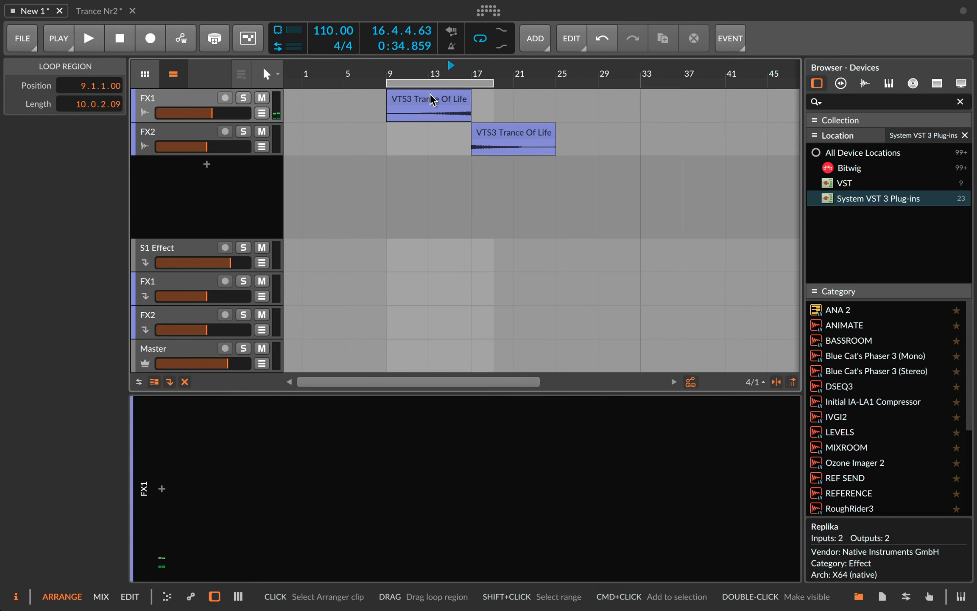
Step: Delete the clip on the FX2 audio track and remove both the FX1 and FX2 audio tracks
click(465, 102)
click(536, 136)
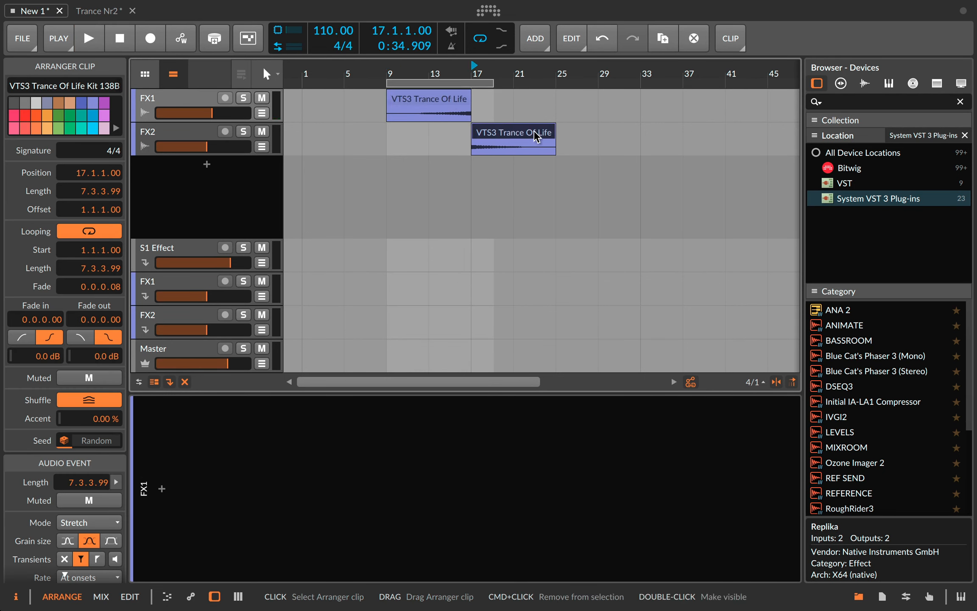
key(Delete)
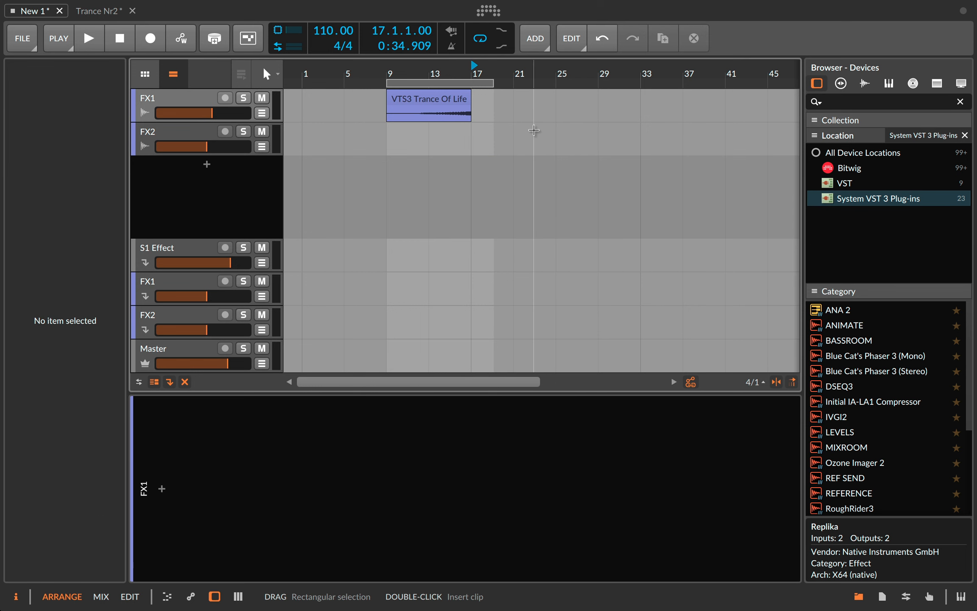
click(182, 101)
key(Delete)
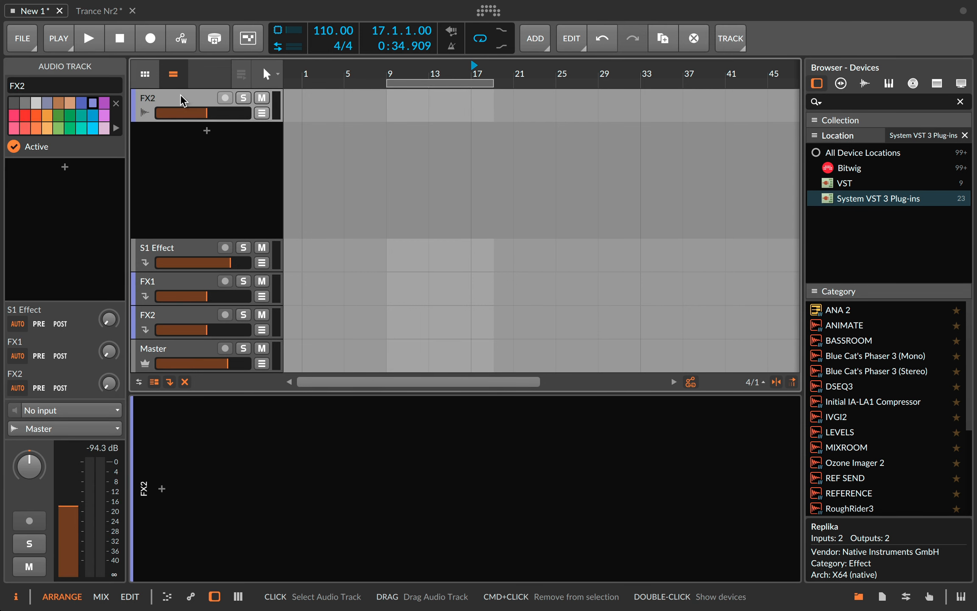
key(Delete)
Step: Close the Trance Nr2 project without saving its changes
click(100, 11)
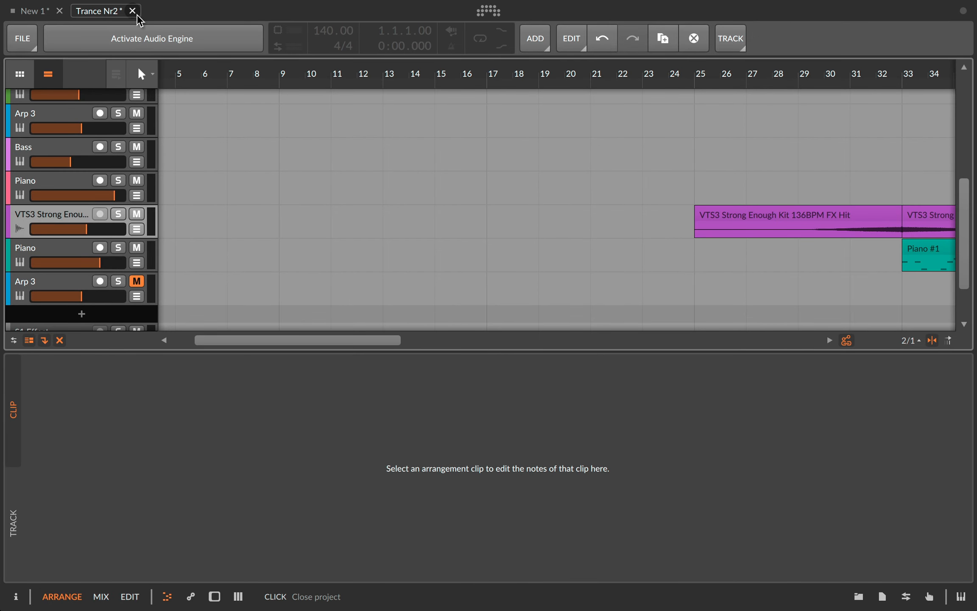
click(43, 11)
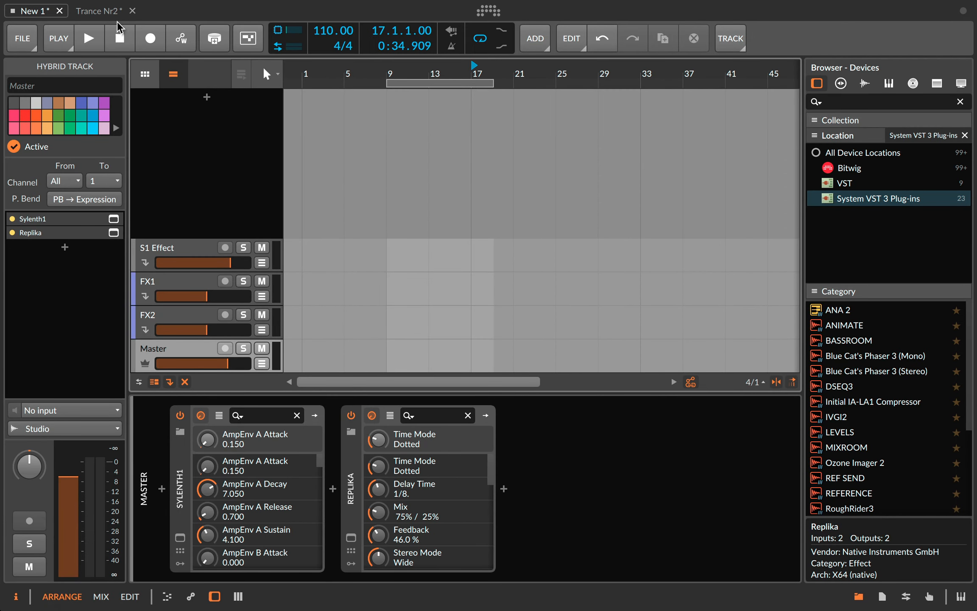
click(126, 11)
click(132, 11)
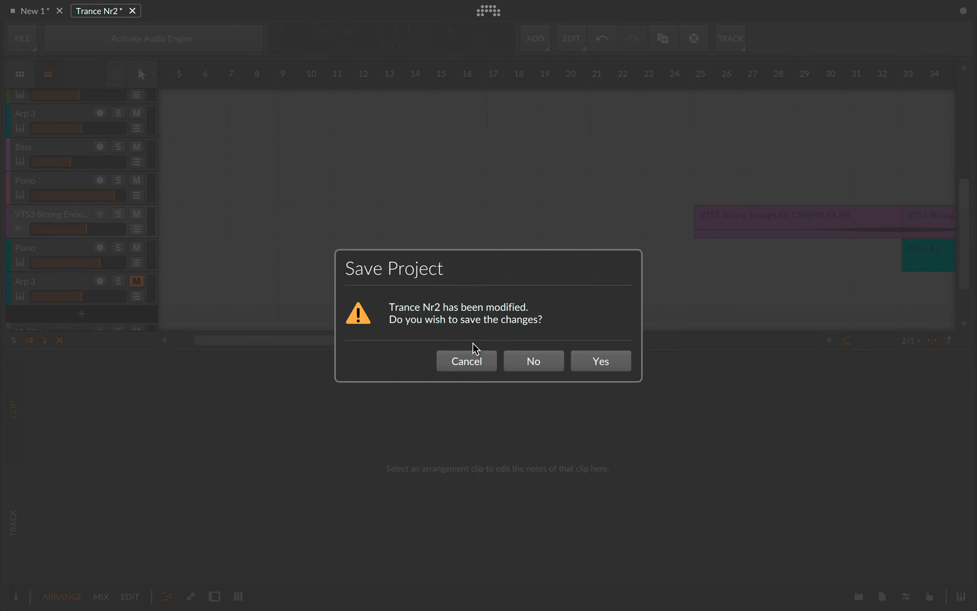
click(518, 362)
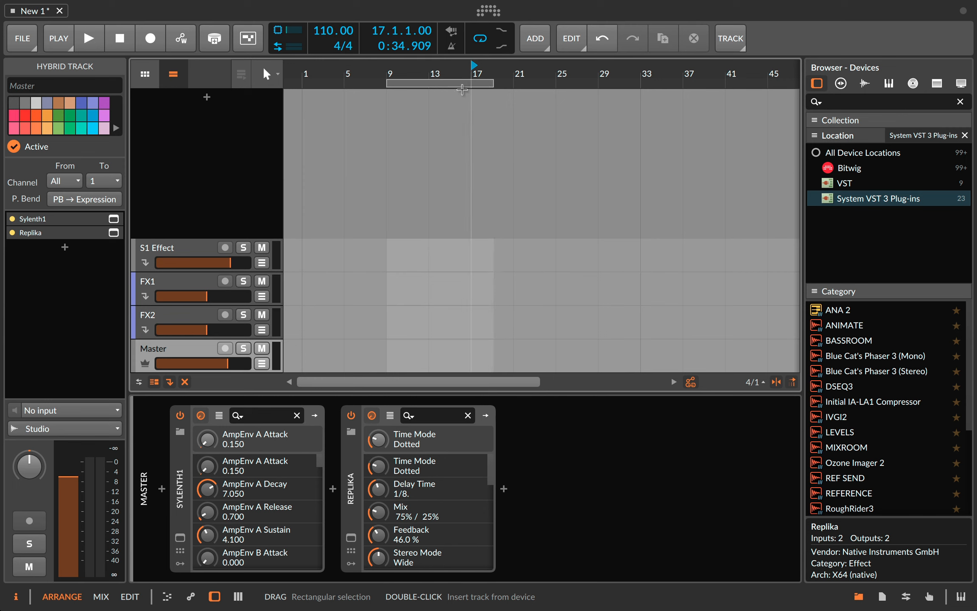
Step: Move the loop region to start at bar 1 and extend its length to 16 bars
drag(417, 82, 333, 82)
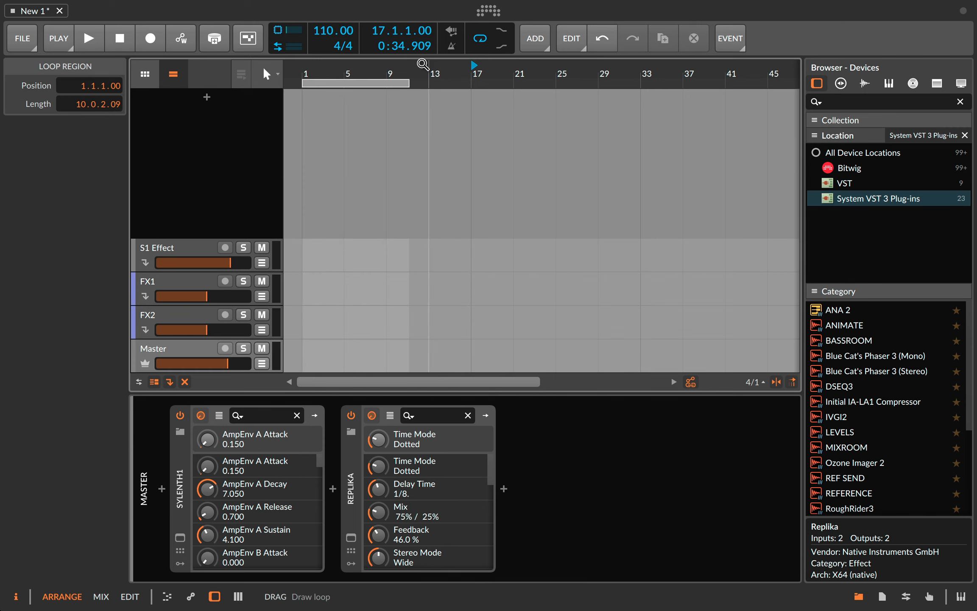
drag(410, 83, 458, 83)
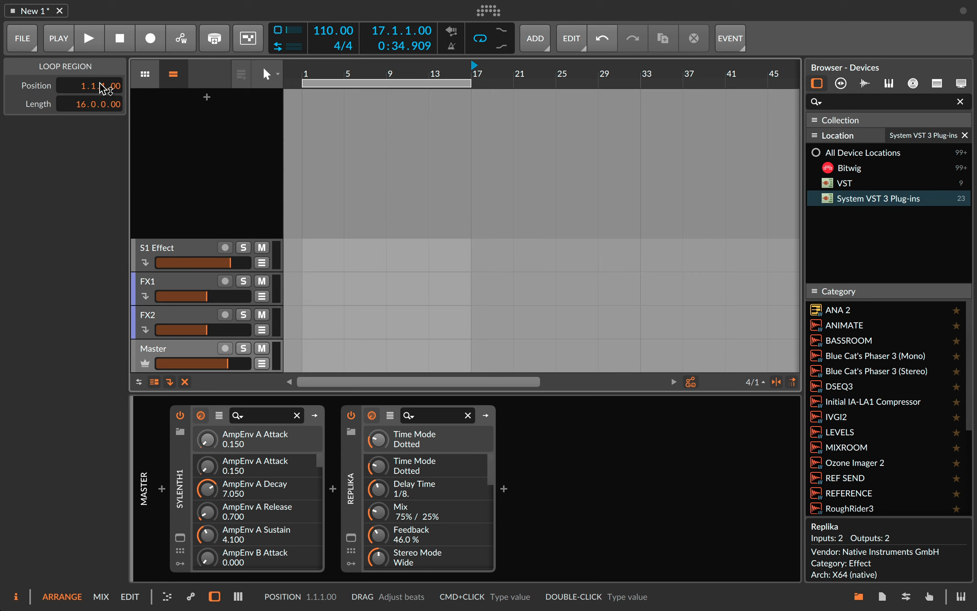
key(ctrl+Left)
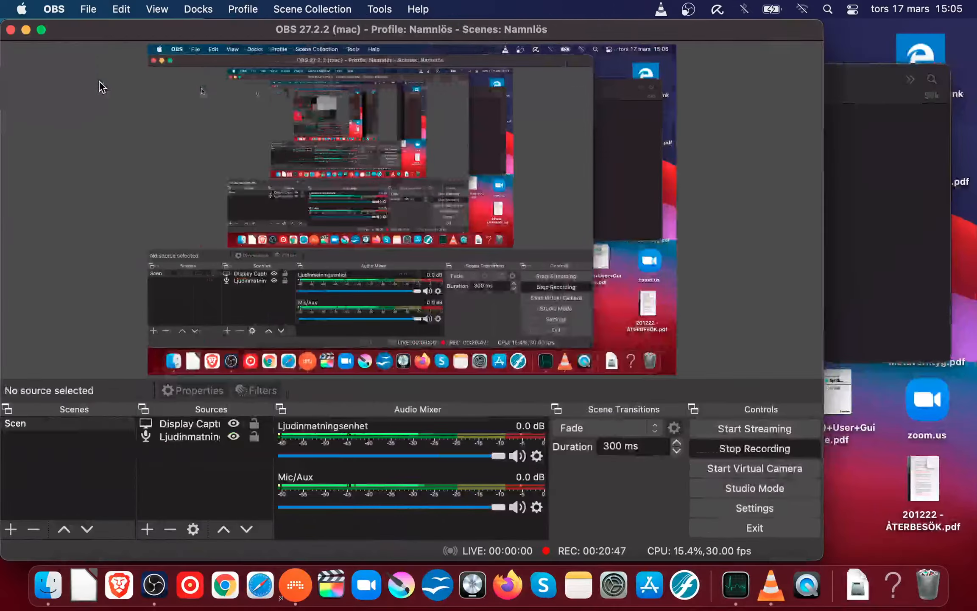